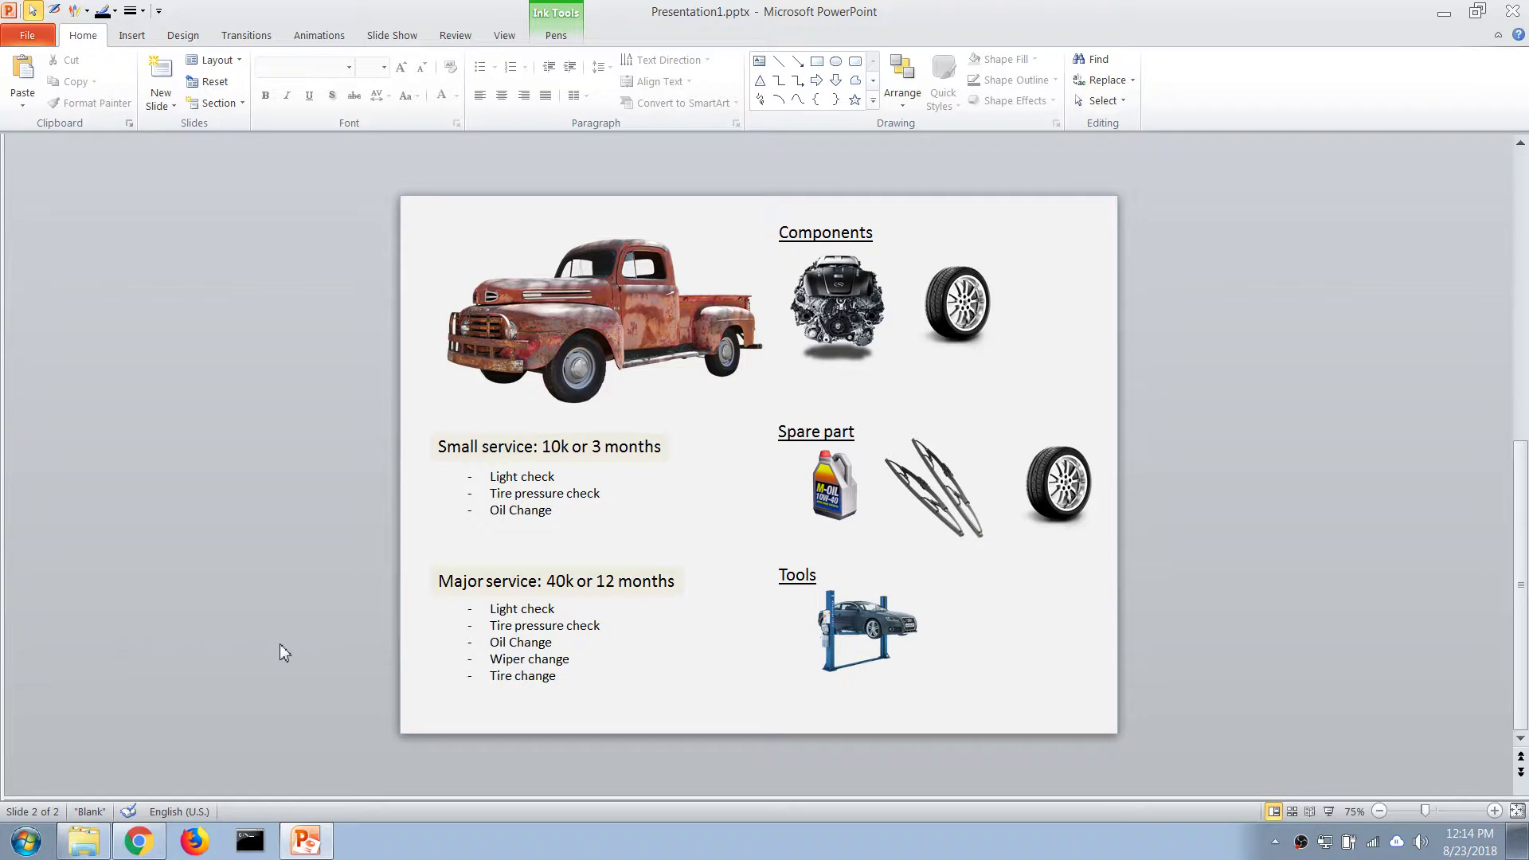
Open Service Truck work order 1412 by filtering Work Order Tracking on 1412.
{"action": "left_click", "coordinate": [138, 840]}
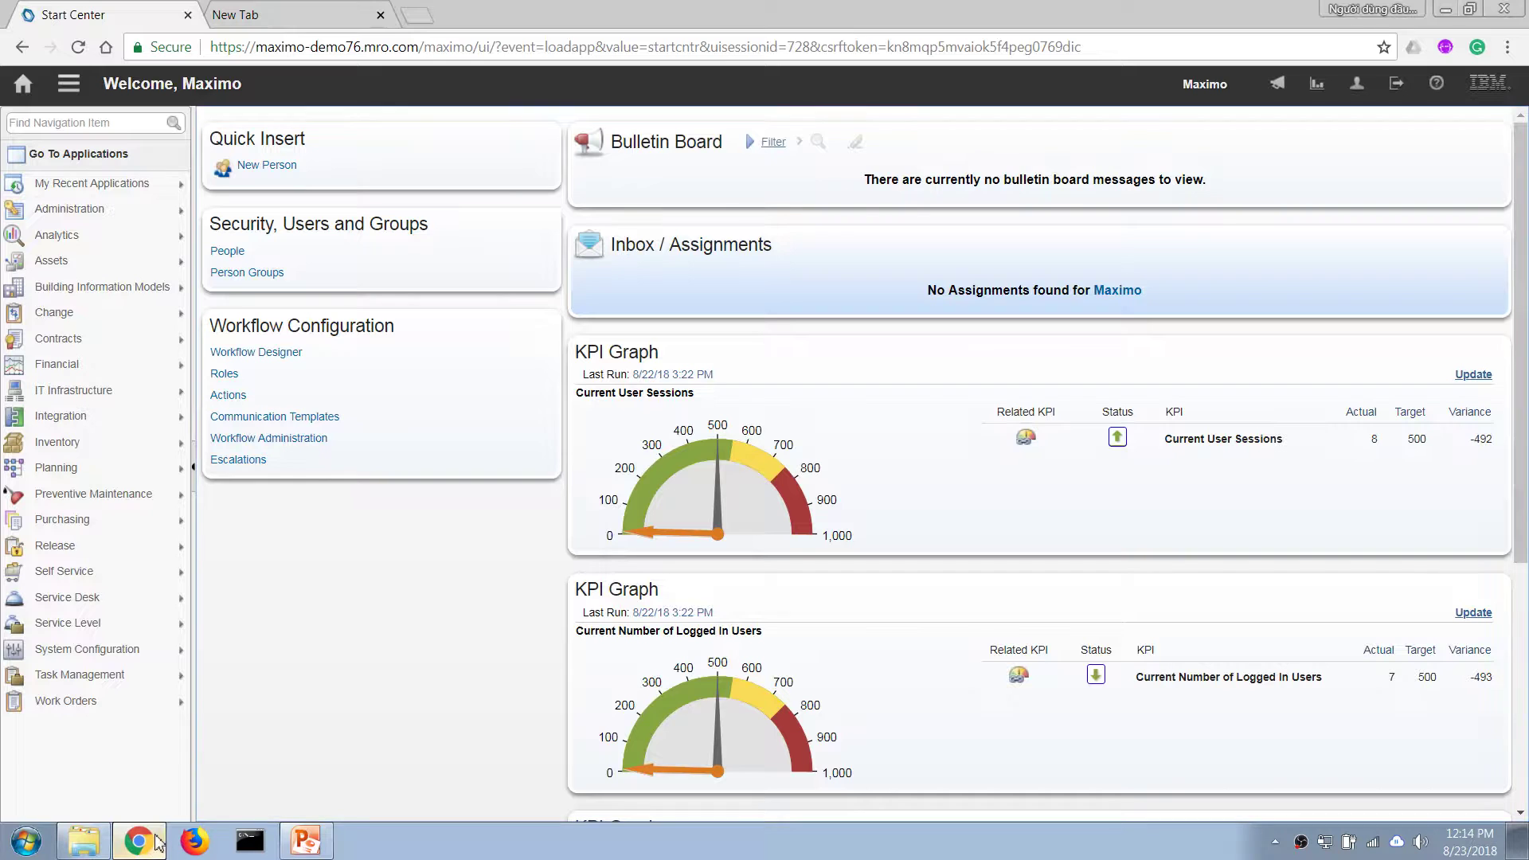
{"action": "mouse_move", "coordinate": [112, 703]}
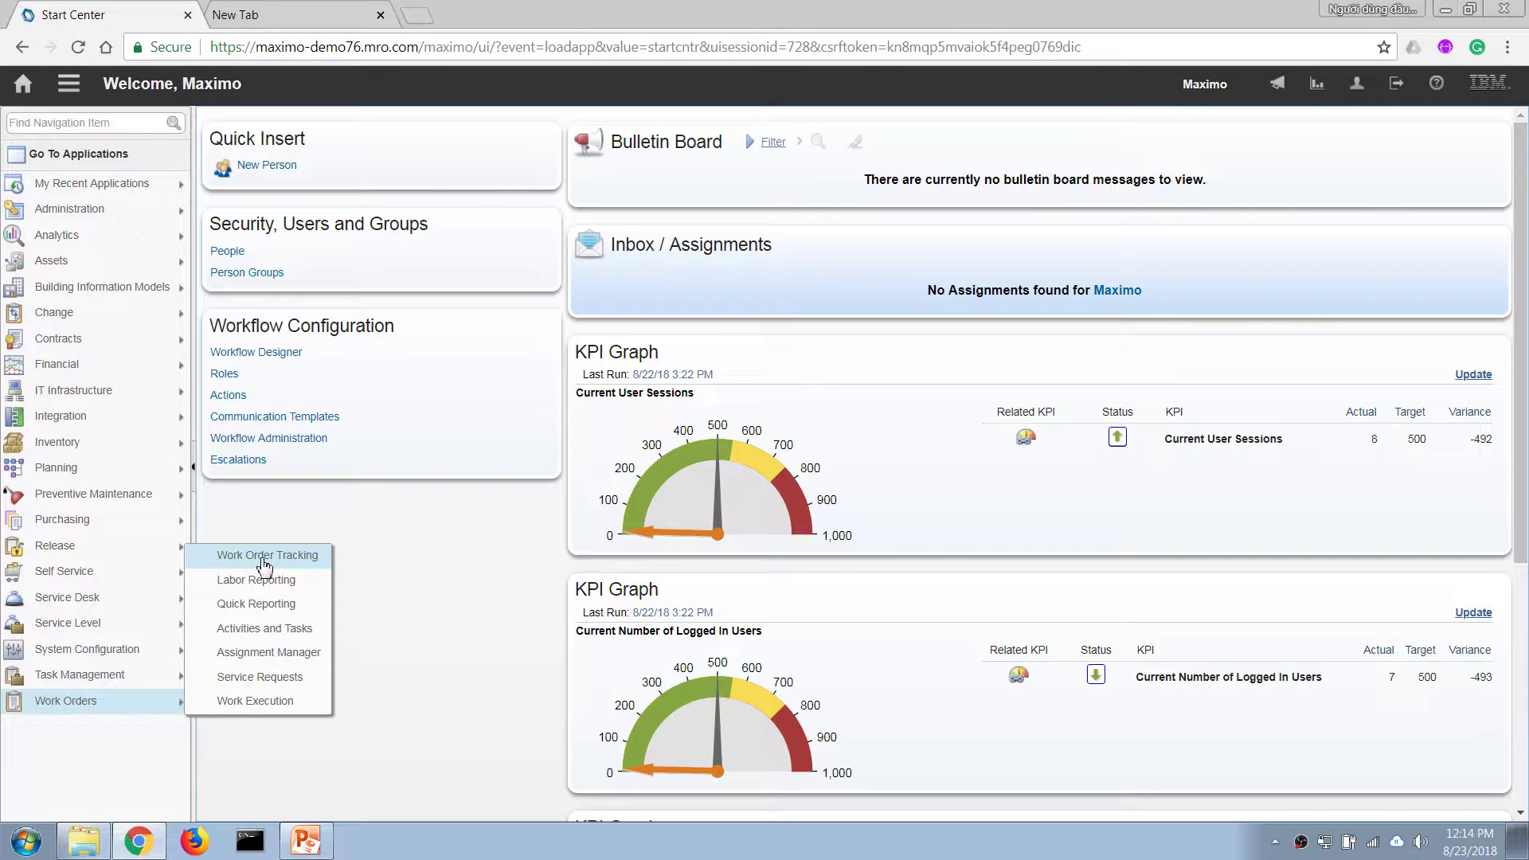
{"action": "left_click", "coordinate": [264, 561]}
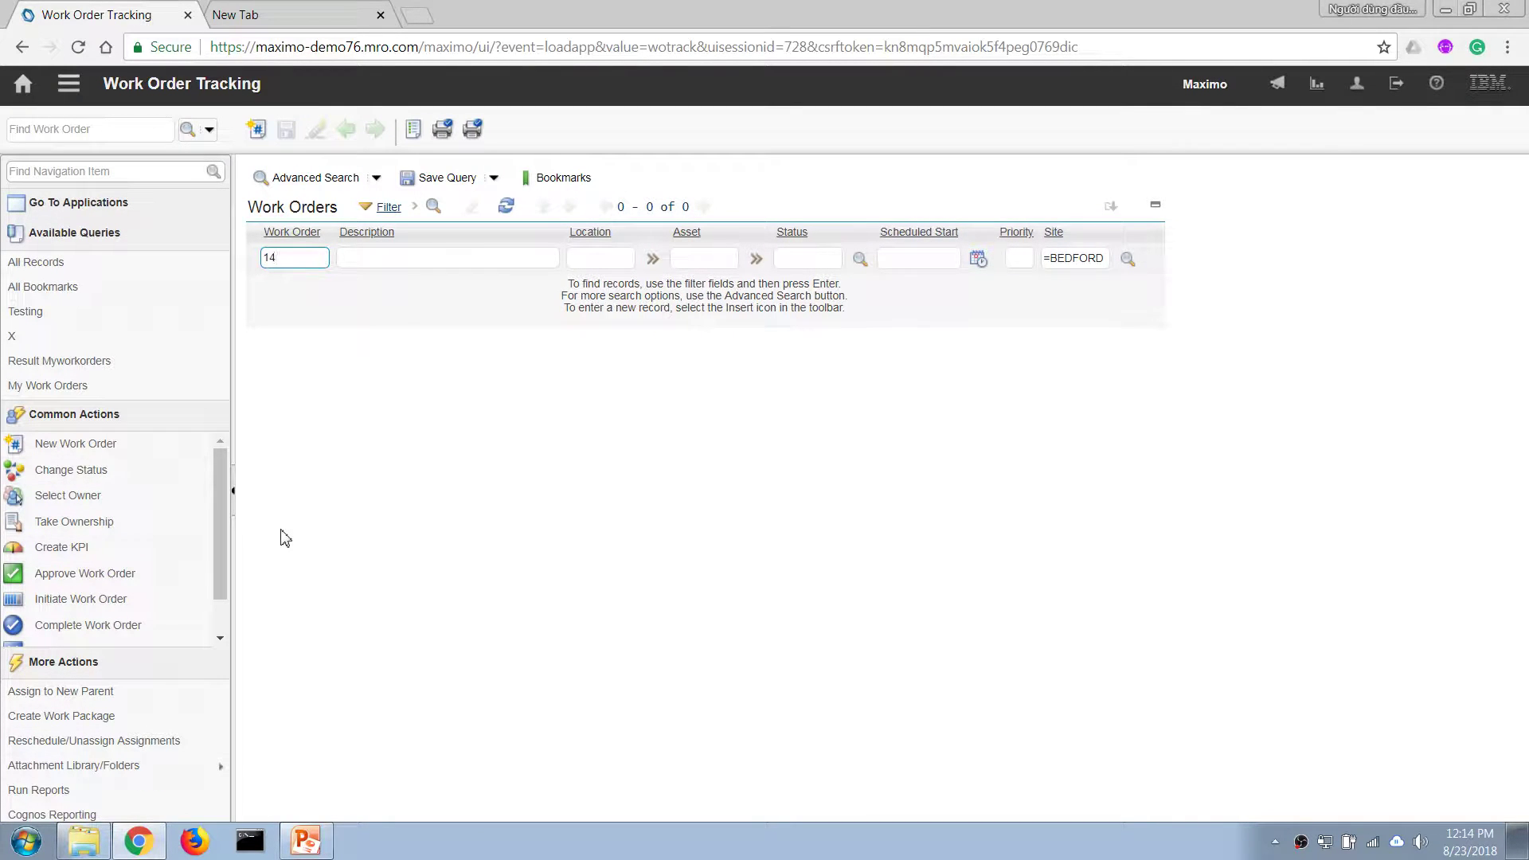
{"action": "key", "text": "Return"}
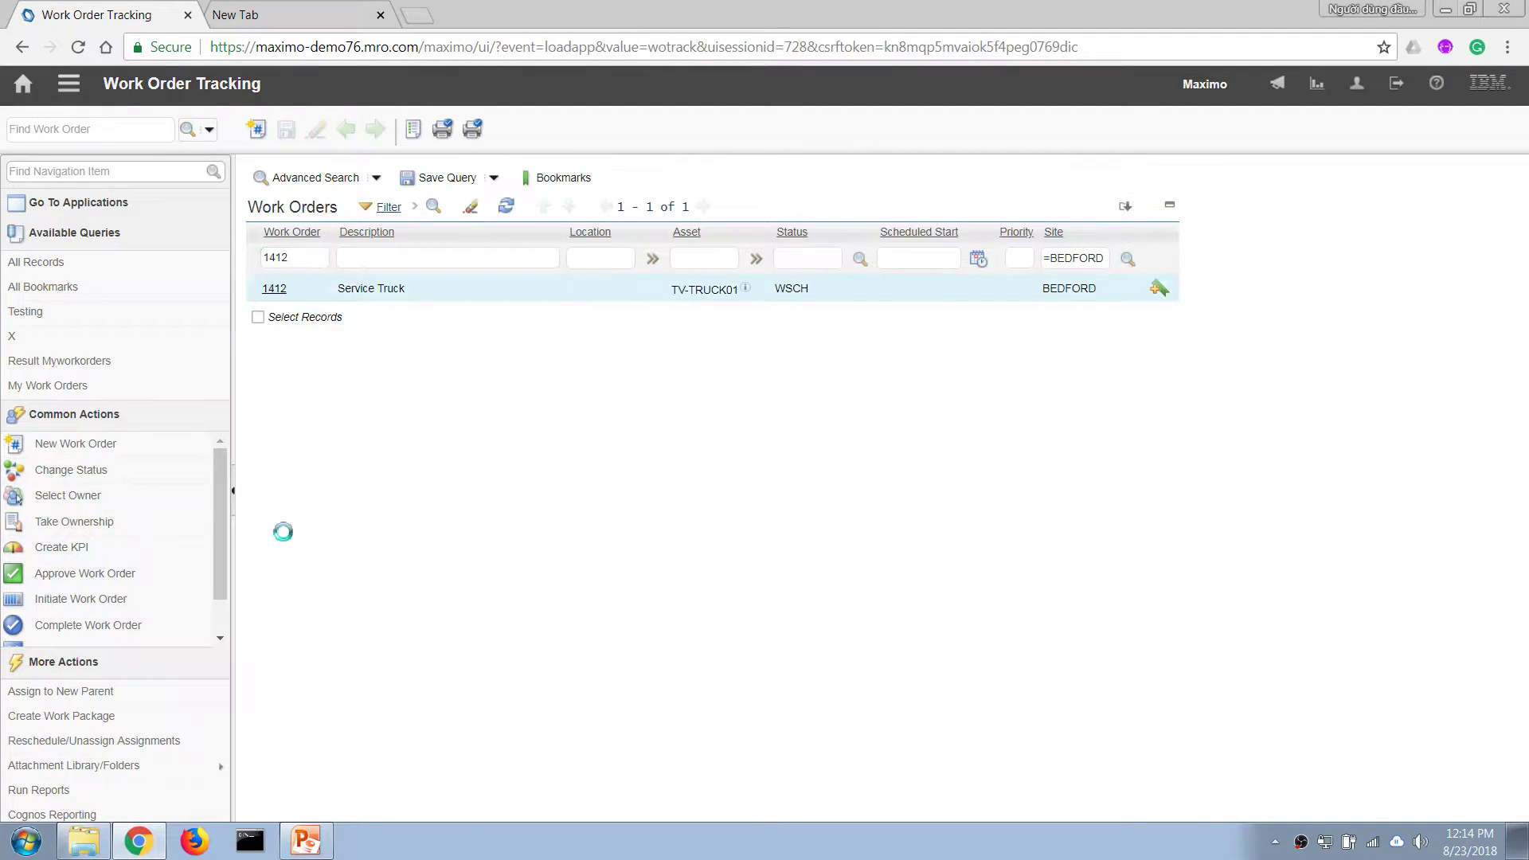
{"action": "left_click", "coordinate": [274, 288]}
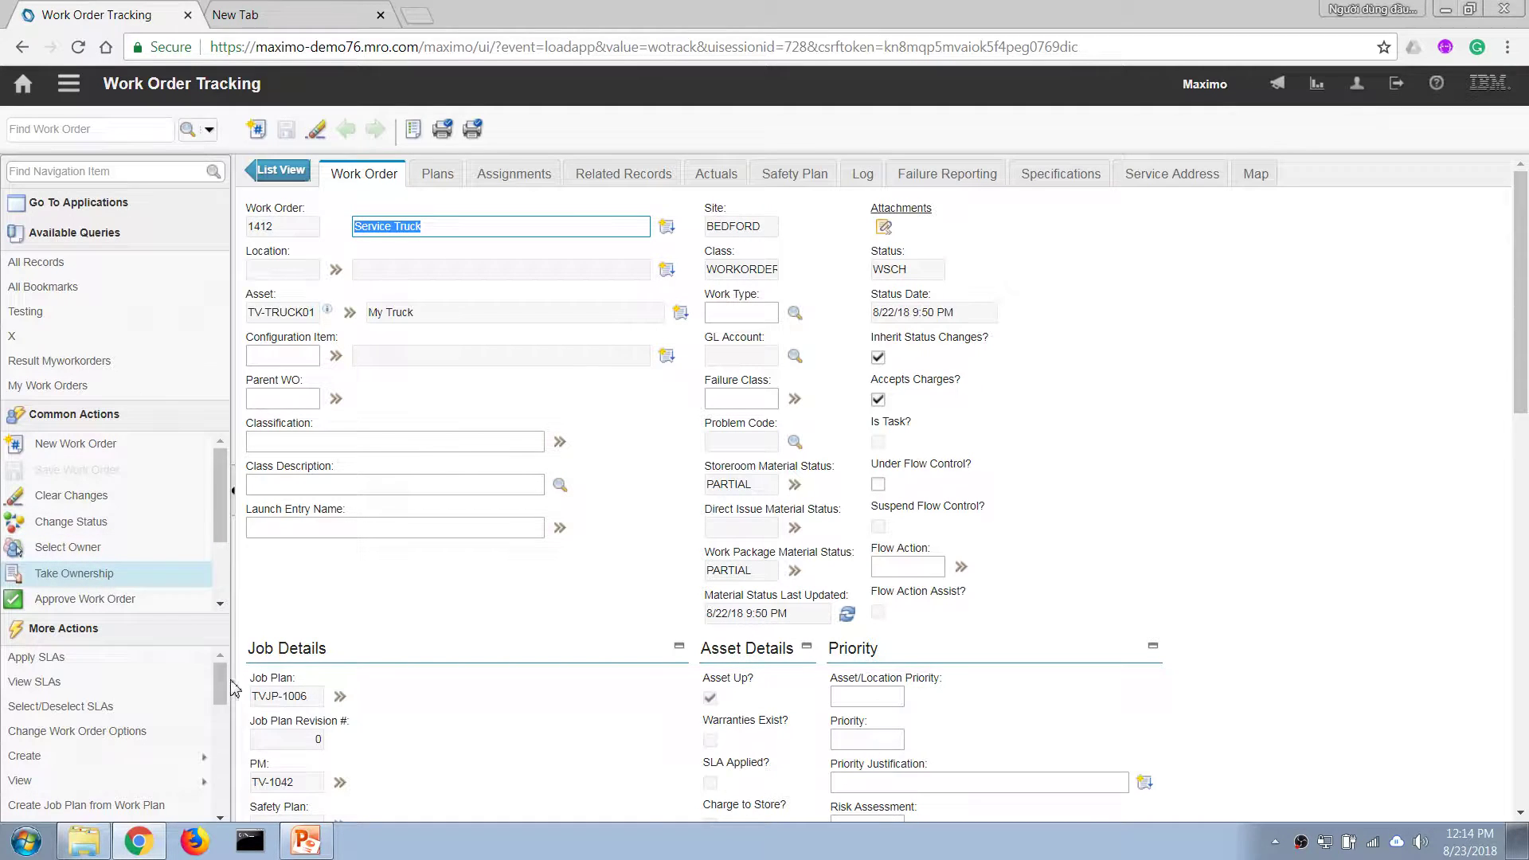
Create a follow-up service request from work order 1412.
{"action": "left_click_drag", "start_coordinate": [221, 683], "coordinate": [222, 698]}
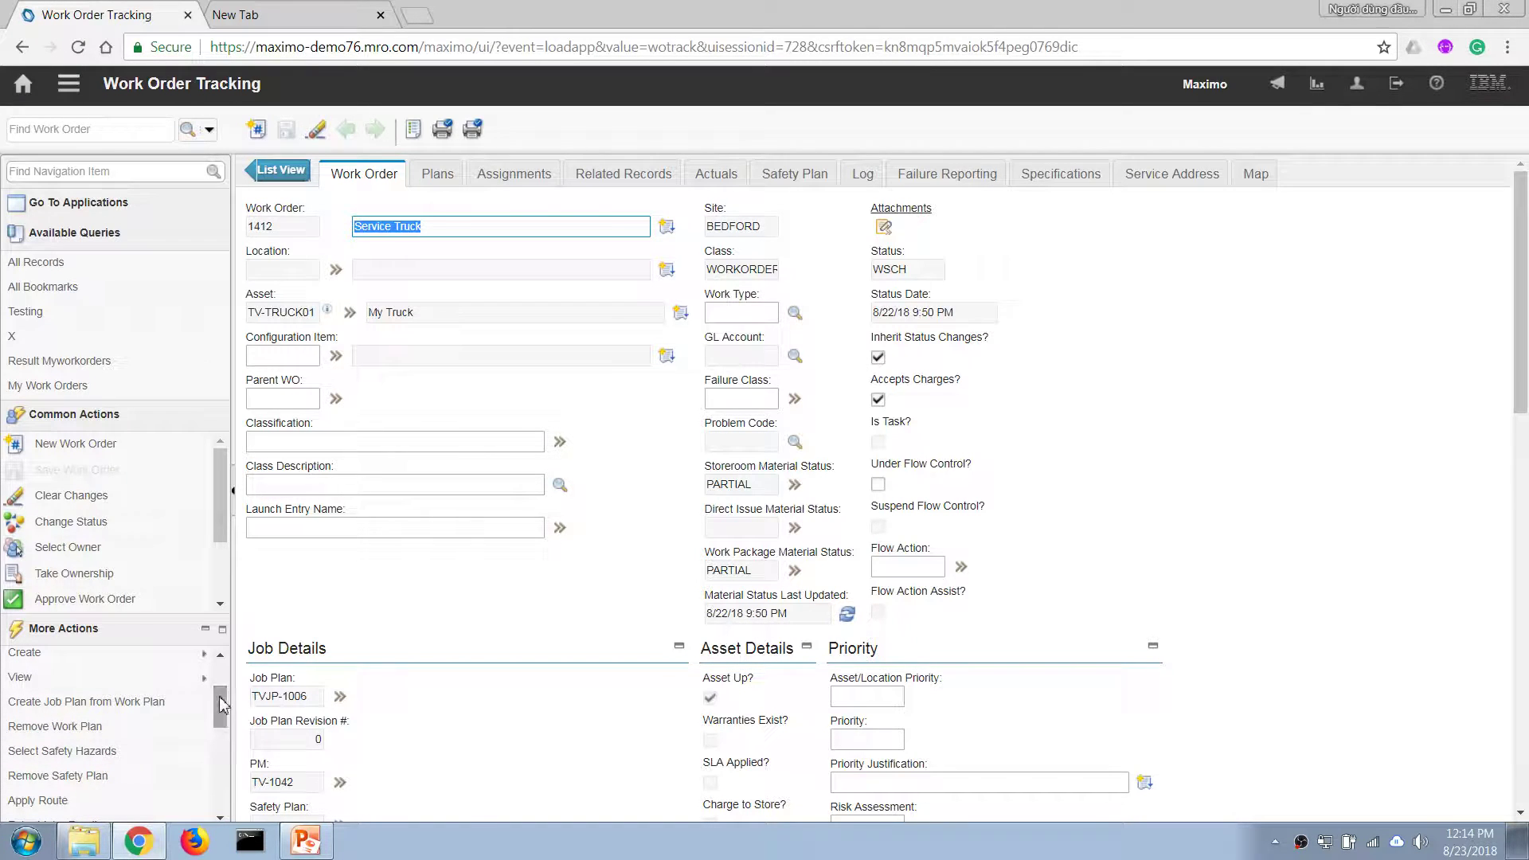
{"action": "mouse_move", "coordinate": [121, 663]}
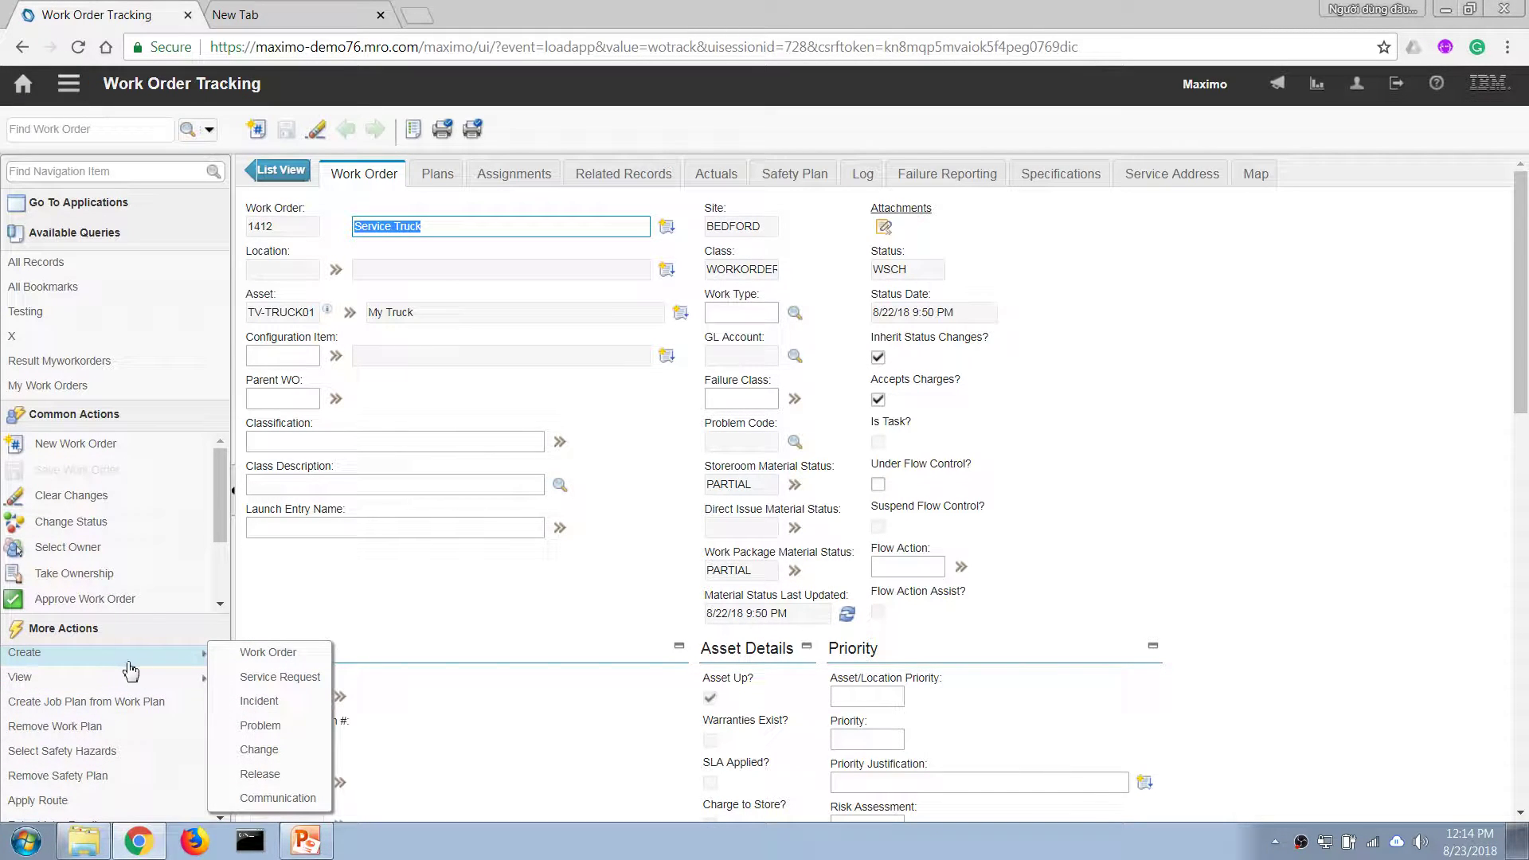
{"action": "left_click", "coordinate": [278, 678]}
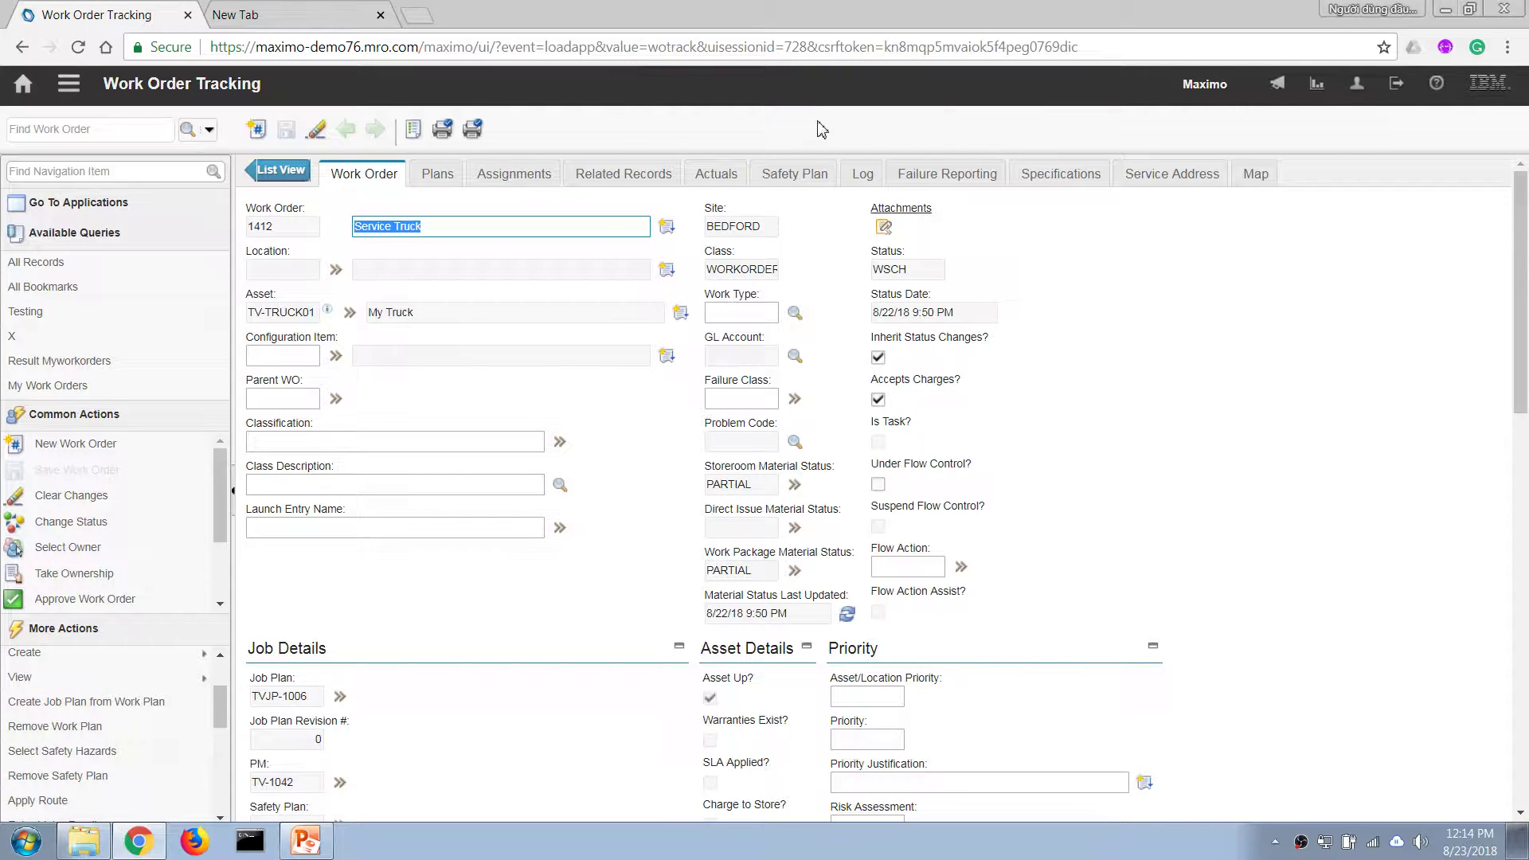
Jump to the related service request 1216 from the Related Records list.
{"action": "left_click", "coordinate": [605, 185]}
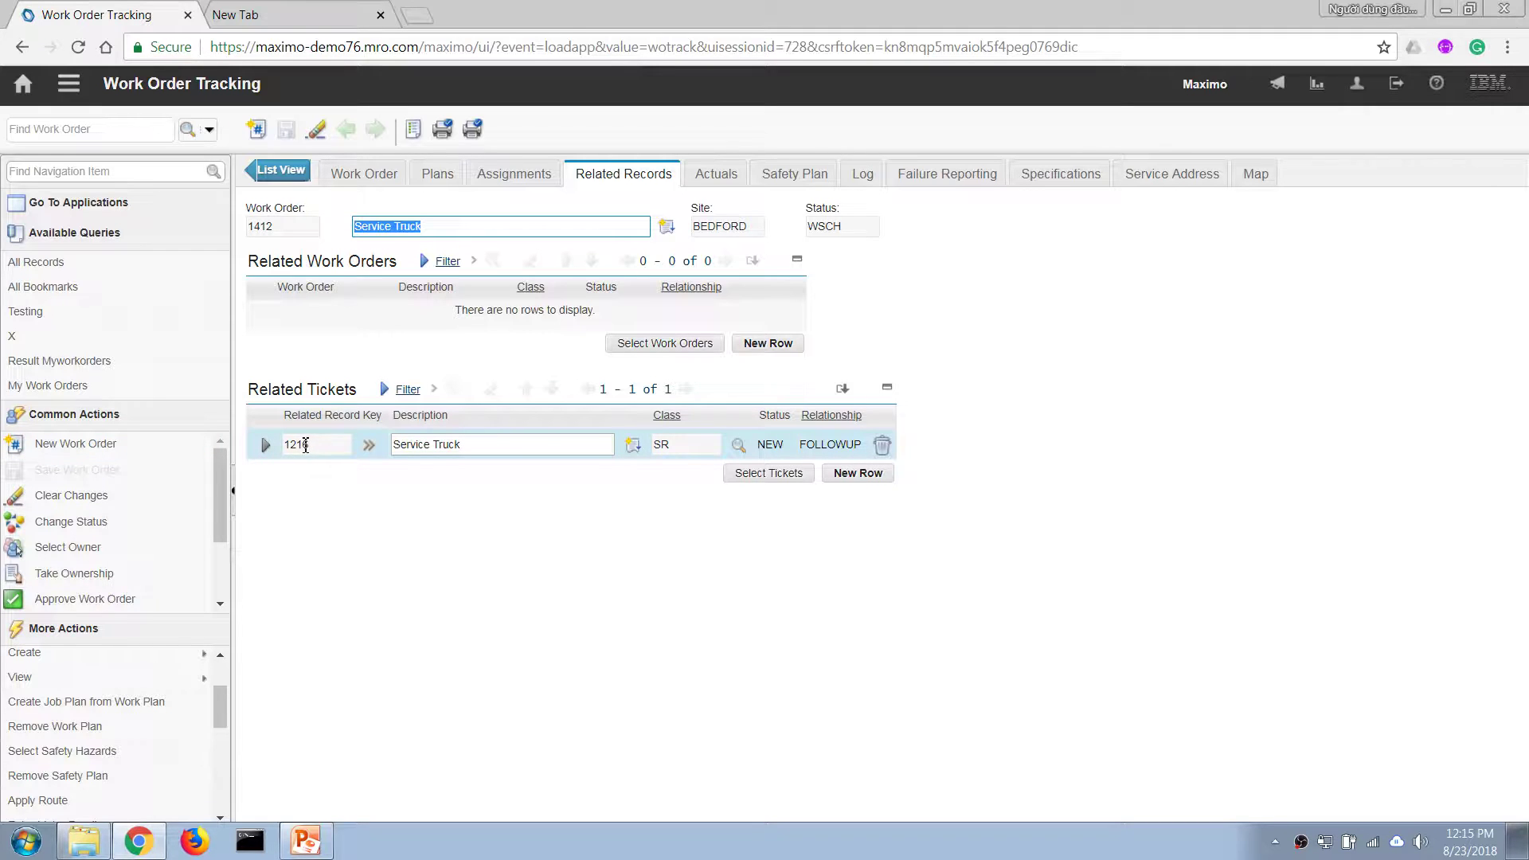
{"action": "left_click", "coordinate": [369, 445]}
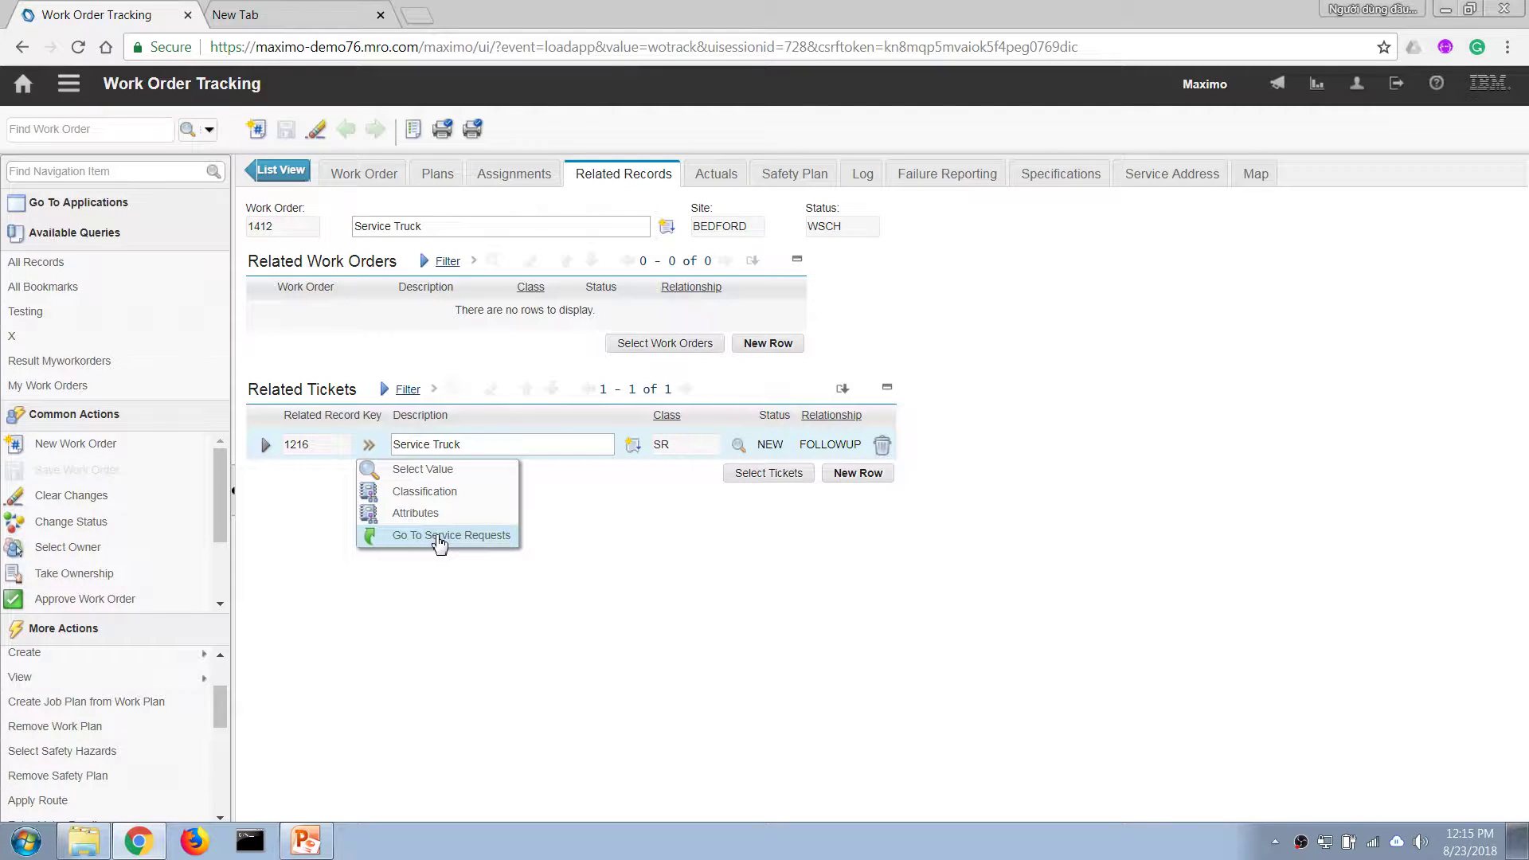
{"action": "left_click", "coordinate": [446, 541]}
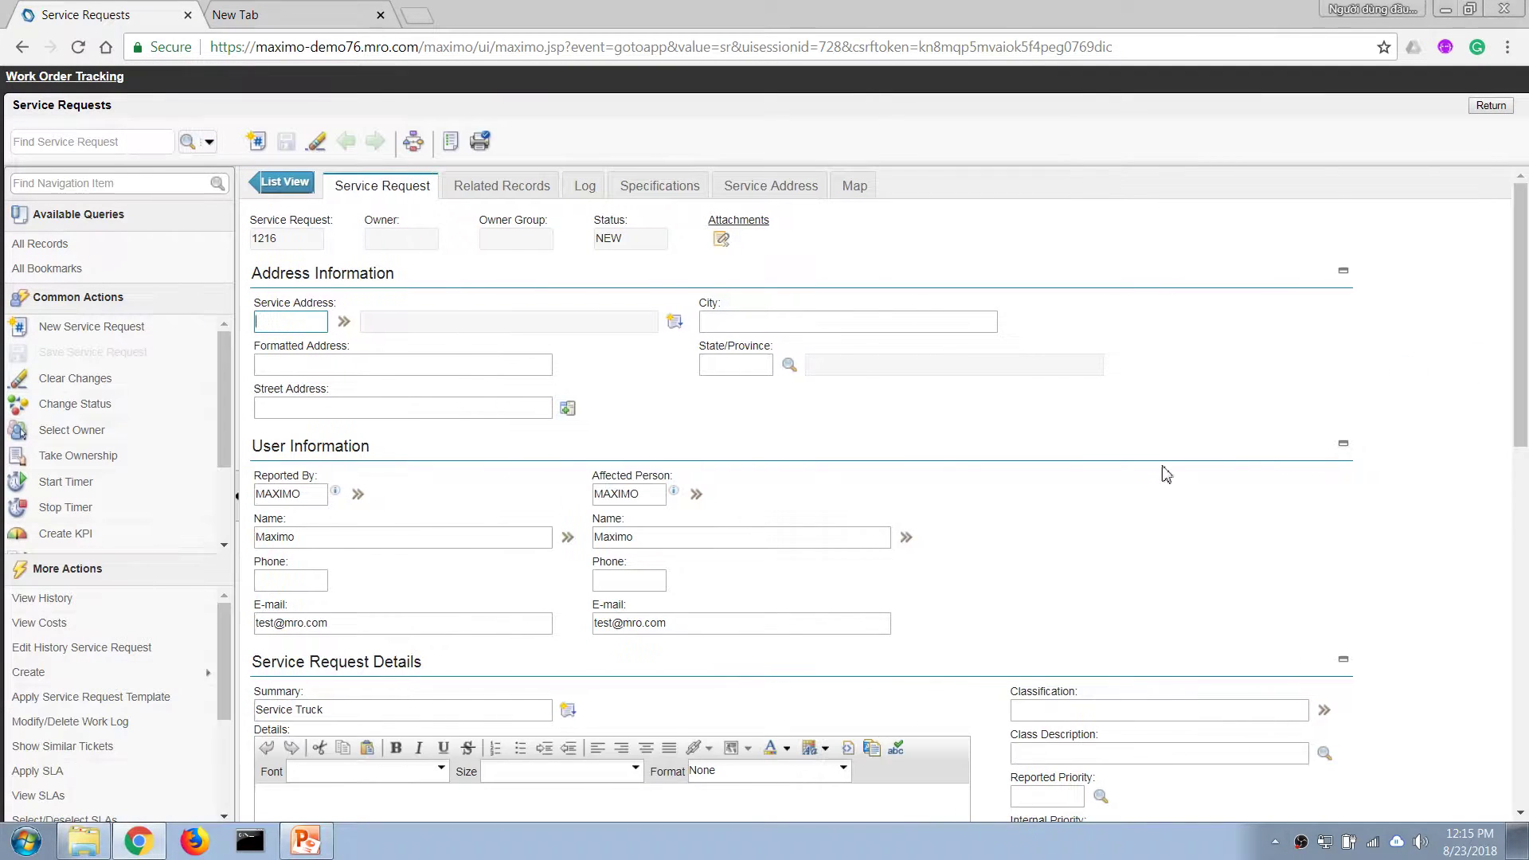
Append ' - Break of left front wheel is broken' to the summary and enter details 'Need replacement'.
{"action": "left_click_drag", "start_coordinate": [1521, 426], "coordinate": [1521, 493]}
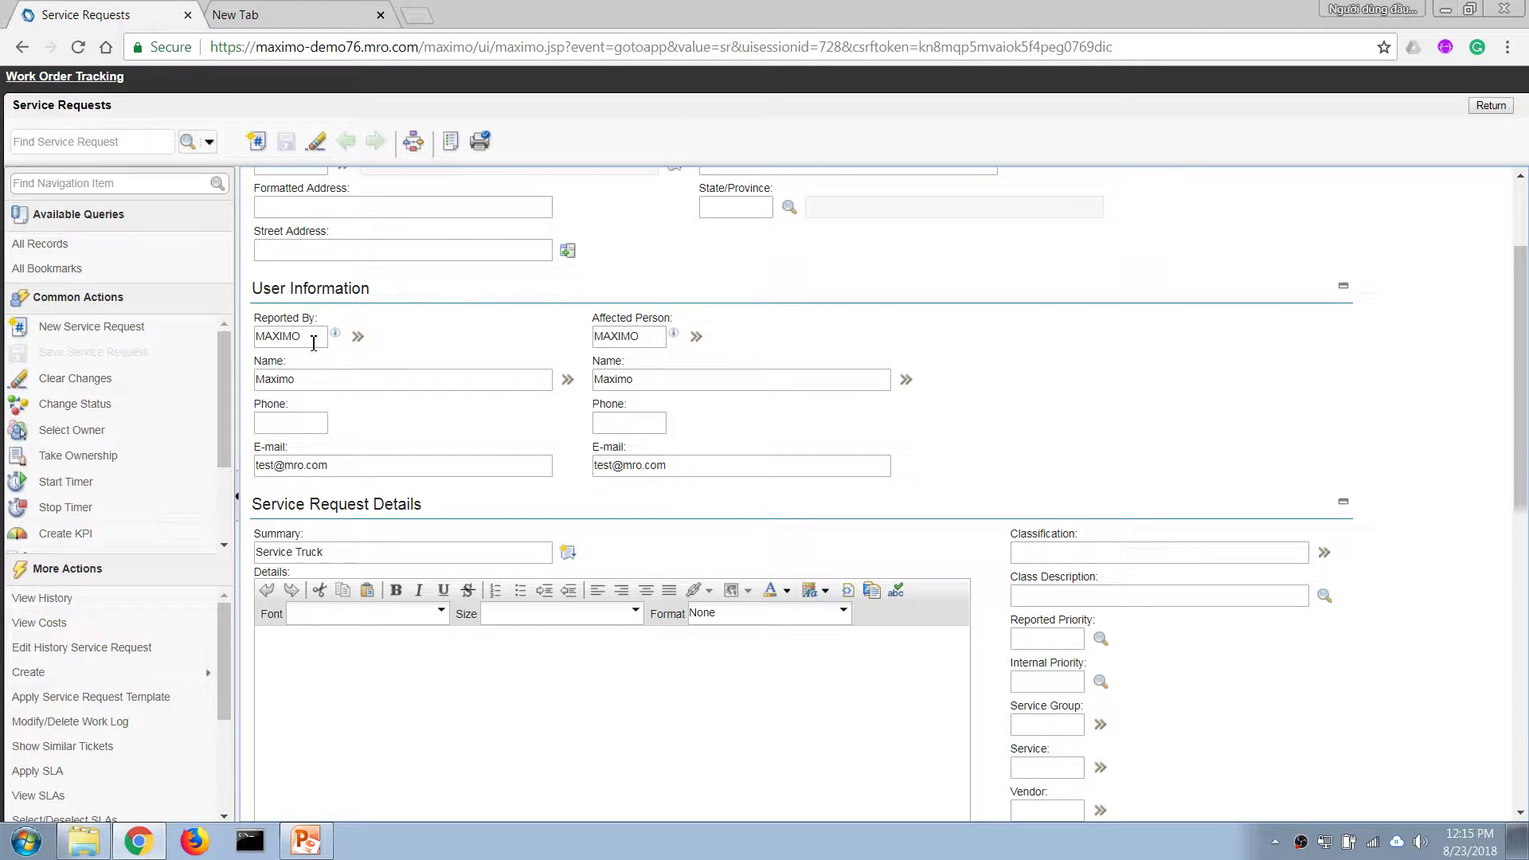
{"action": "mouse_move", "coordinate": [306, 337]}
{"action": "left_click_drag", "start_coordinate": [1521, 483], "coordinate": [1467, 613]}
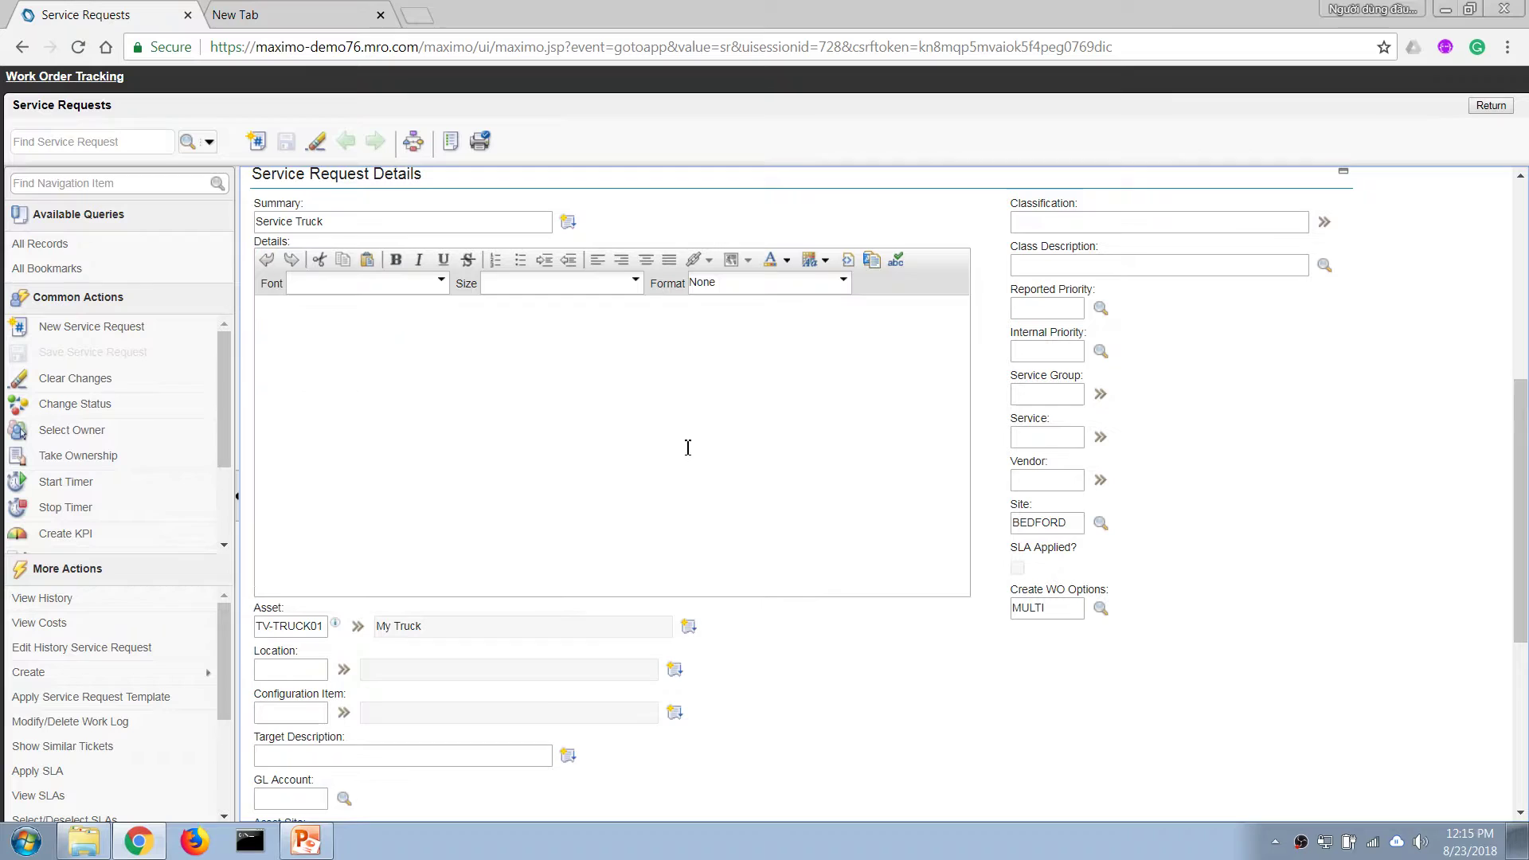
{"action": "left_click", "coordinate": [710, 433]}
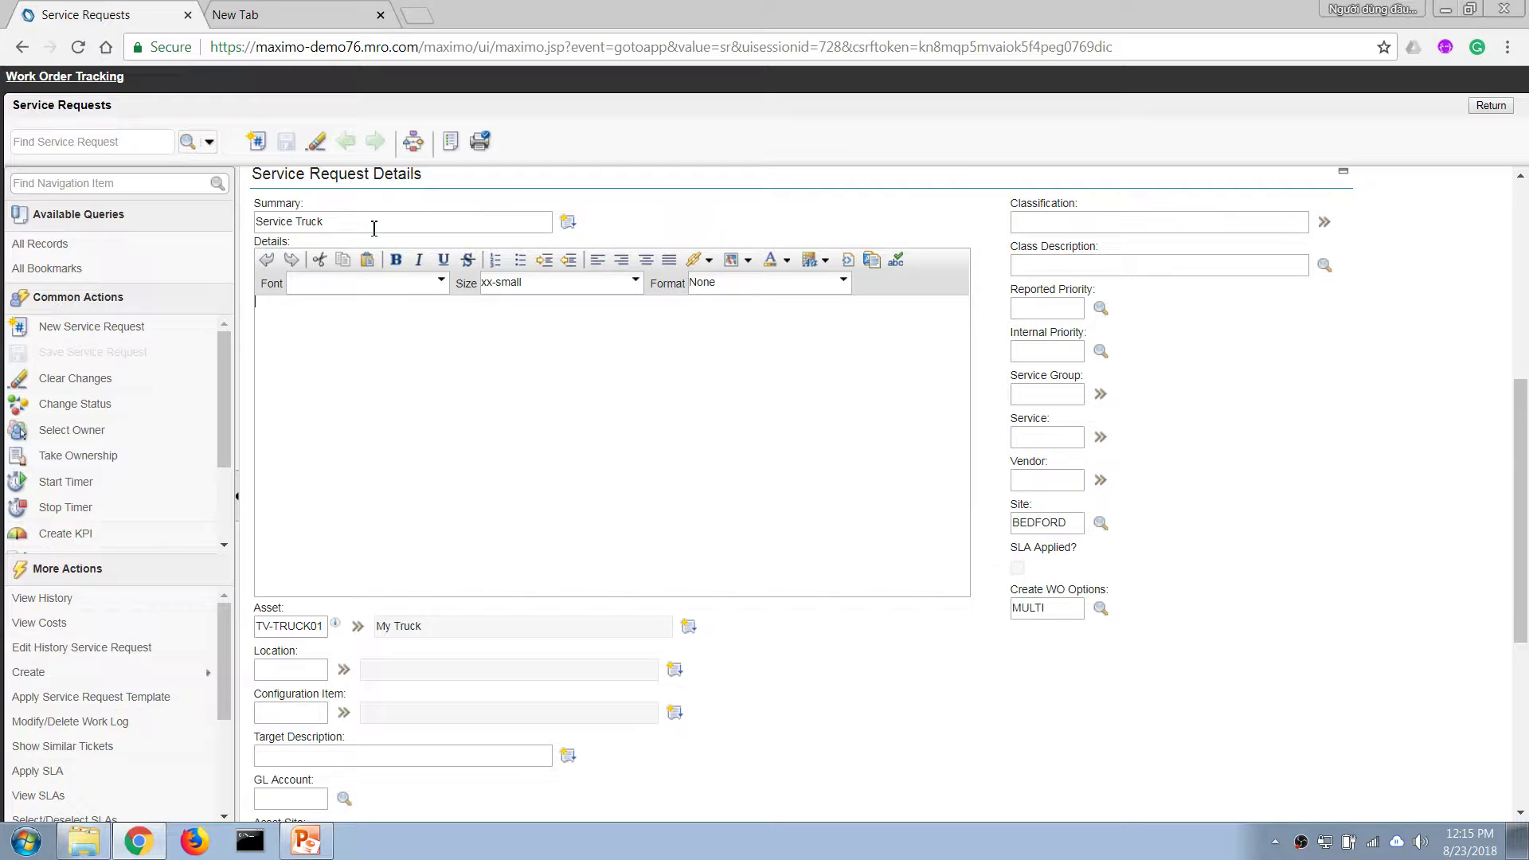
{"action": "left_click", "coordinate": [407, 216]}
{"action": "left_click", "coordinate": [407, 216]}
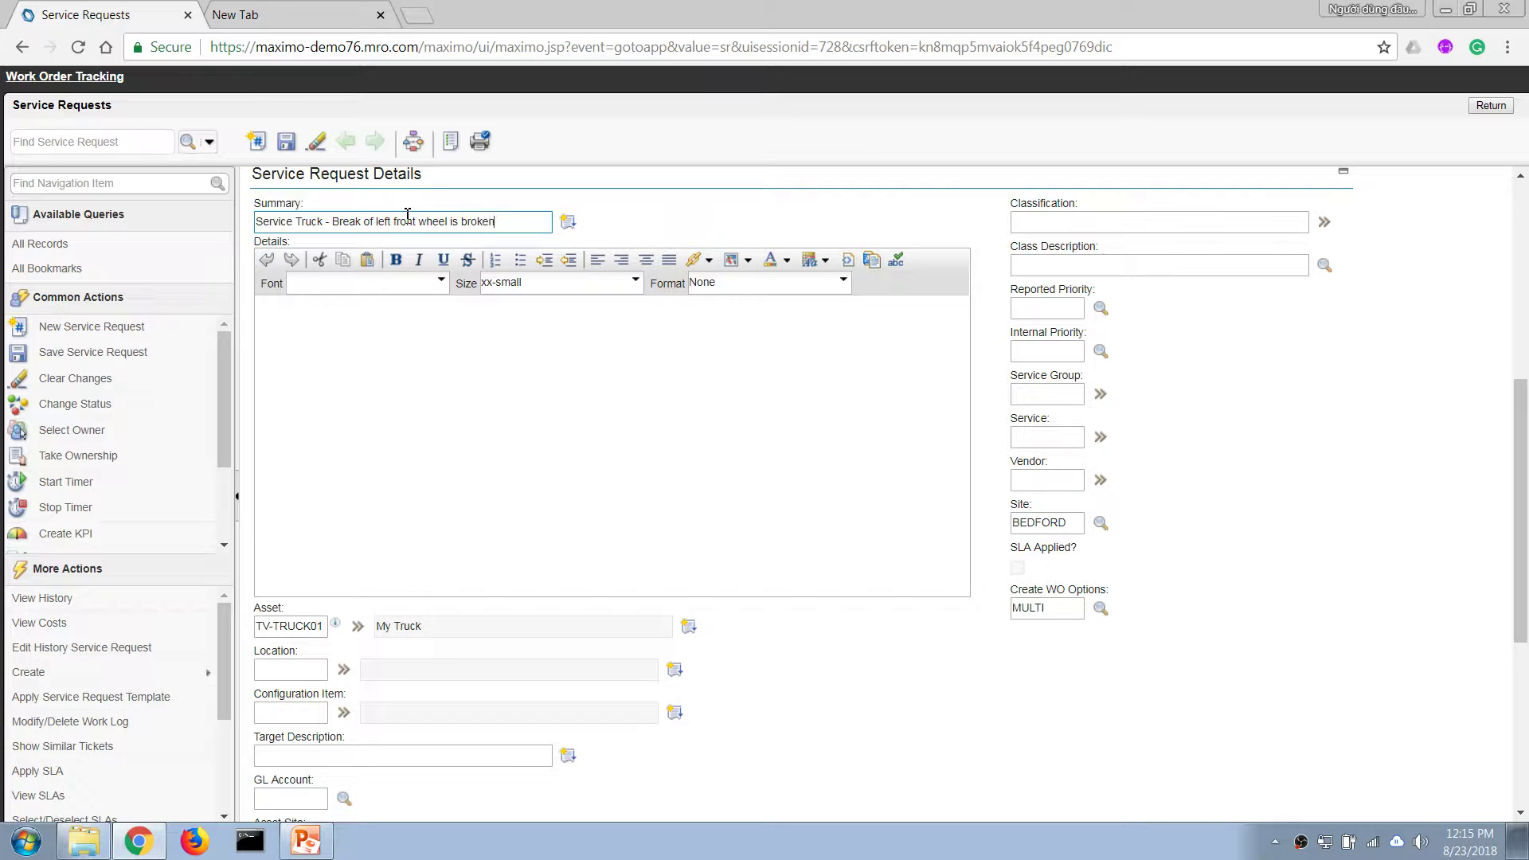
{"action": "key", "text": "Tab"}
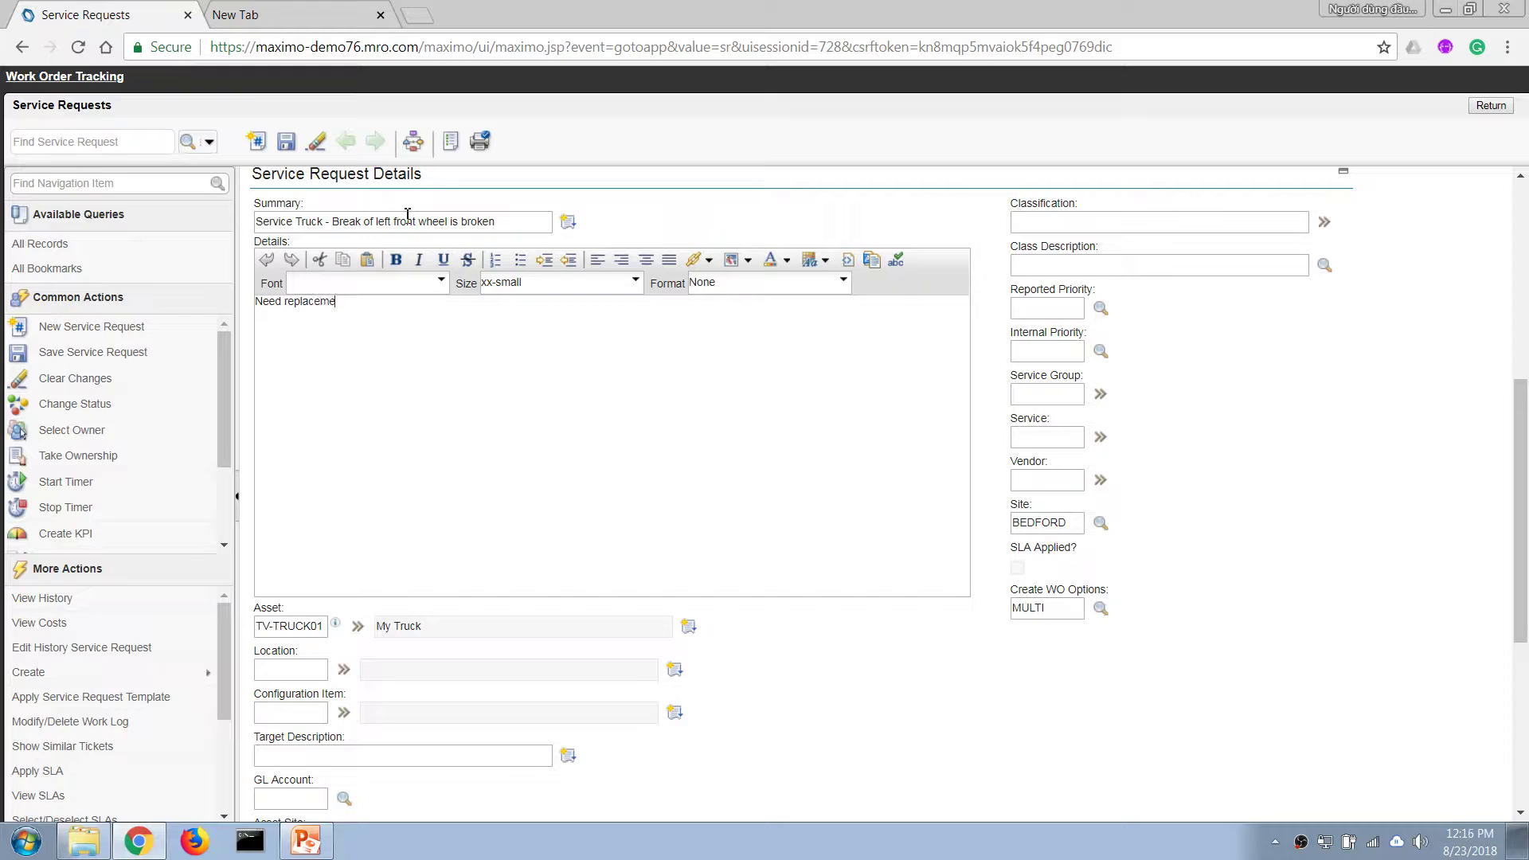
{"action": "key", "text": "Tab"}
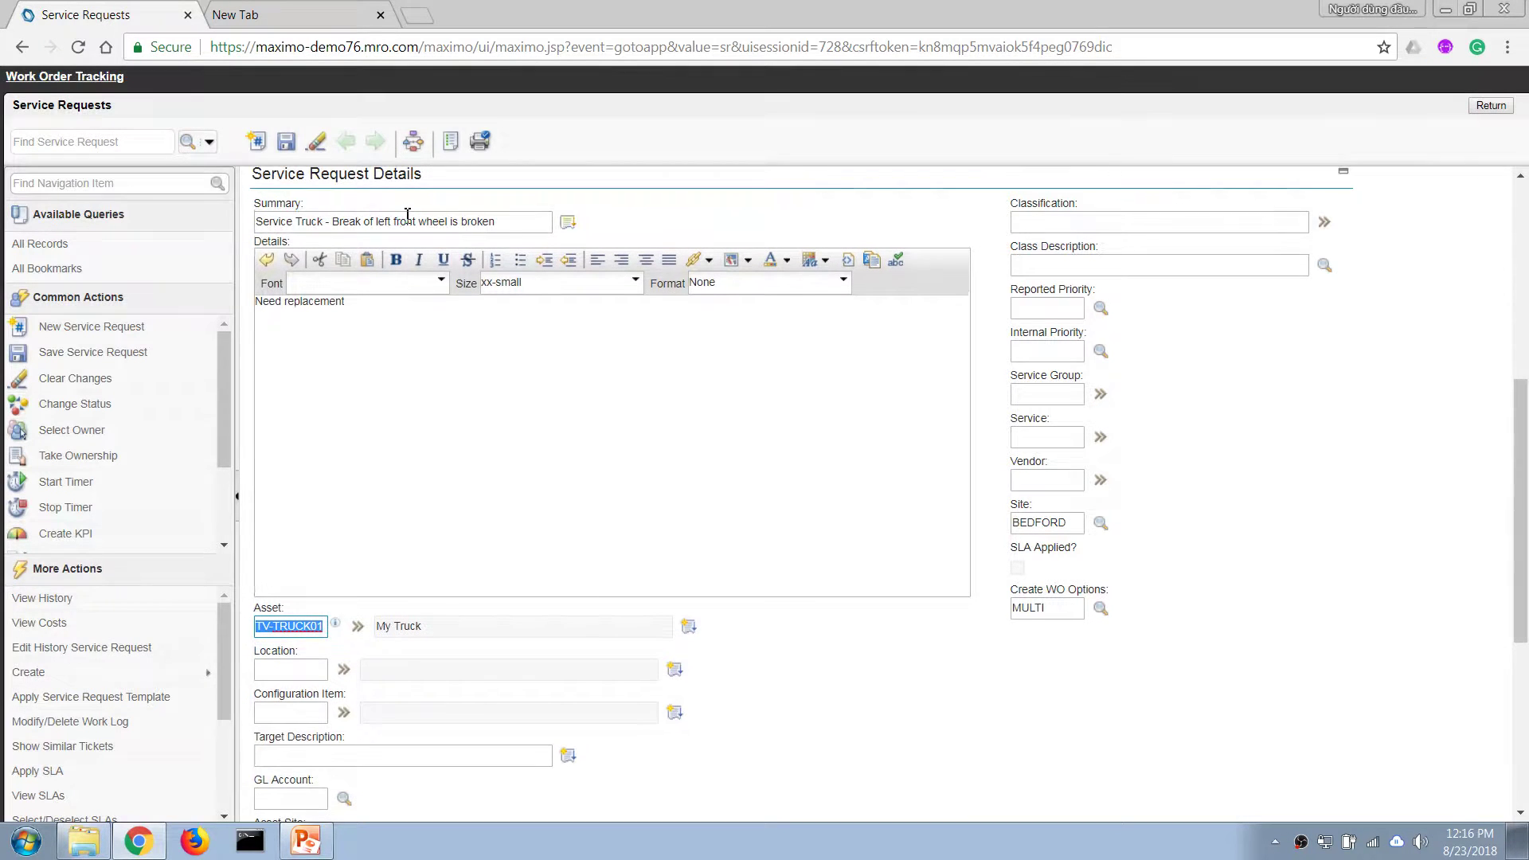
Save service request 1216 with its broken-wheel summary and details.
{"action": "left_click", "coordinate": [287, 142]}
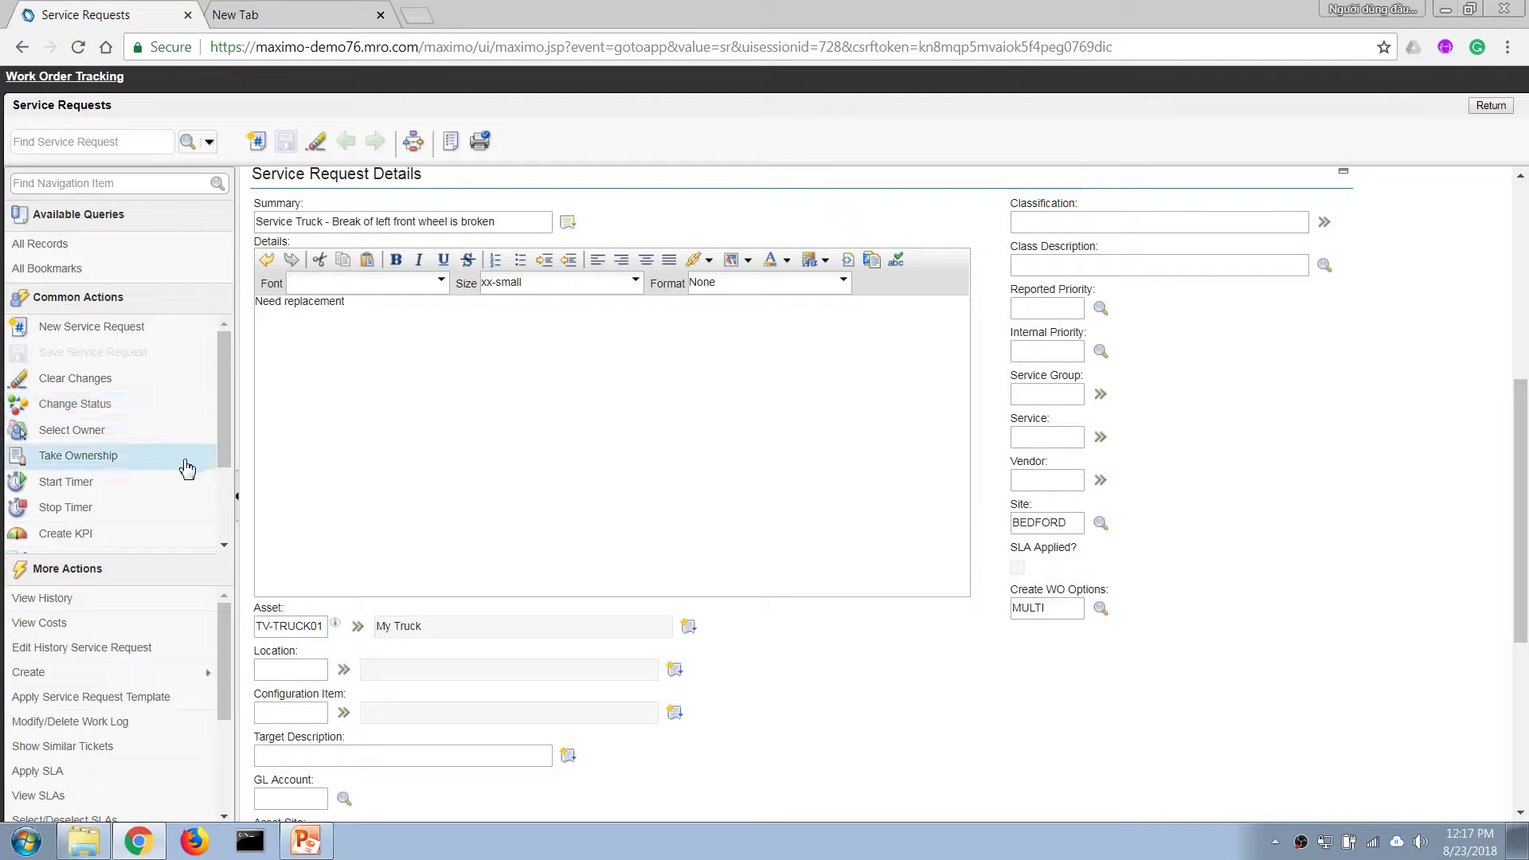
Begin a status change on service request 1216, then cancel it.
{"action": "left_click", "coordinate": [109, 410]}
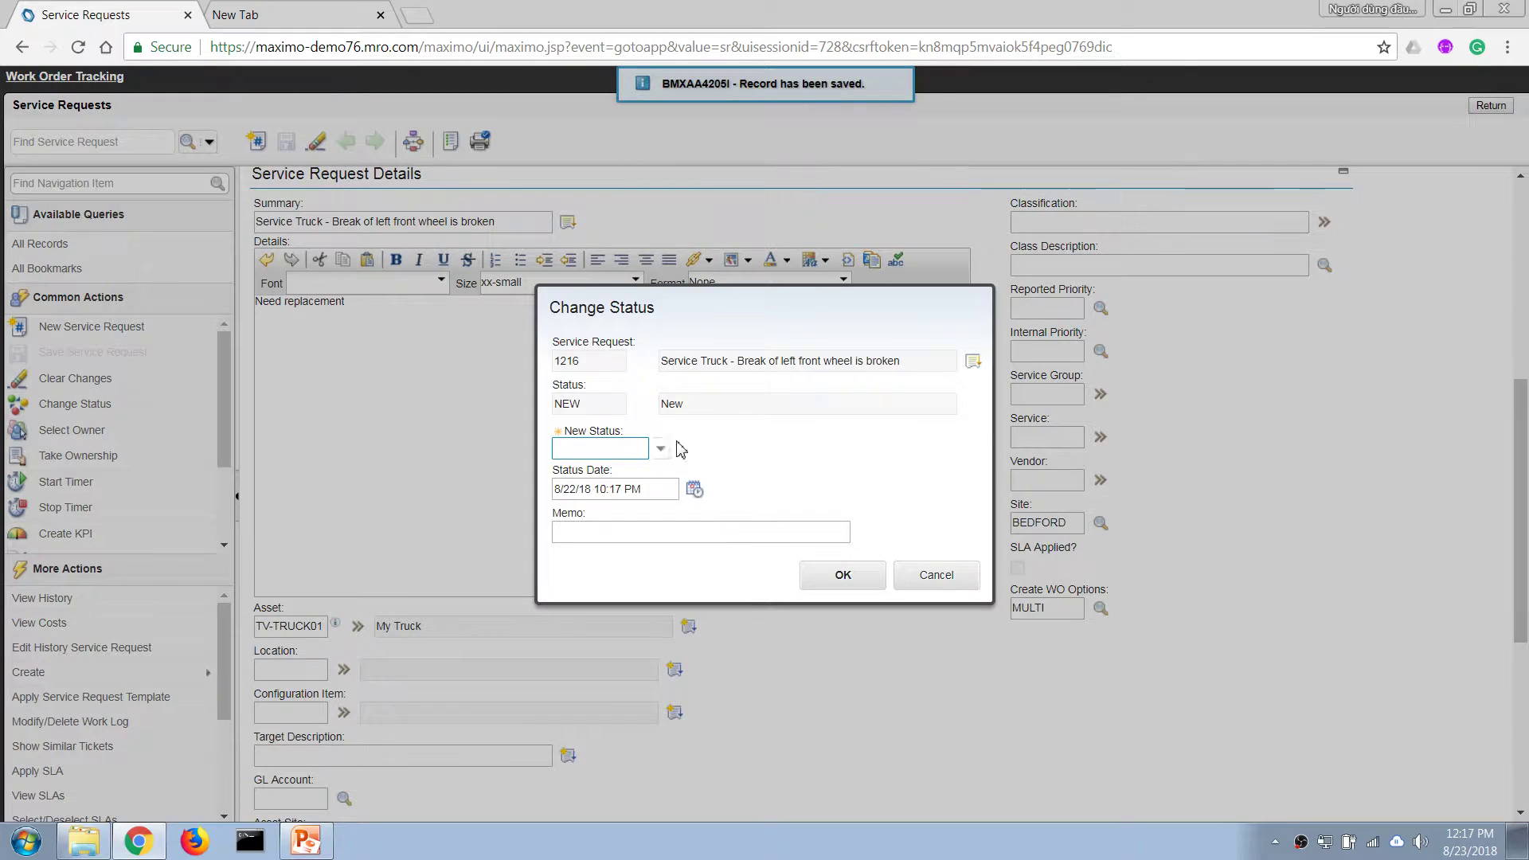
{"action": "left_click", "coordinate": [659, 448]}
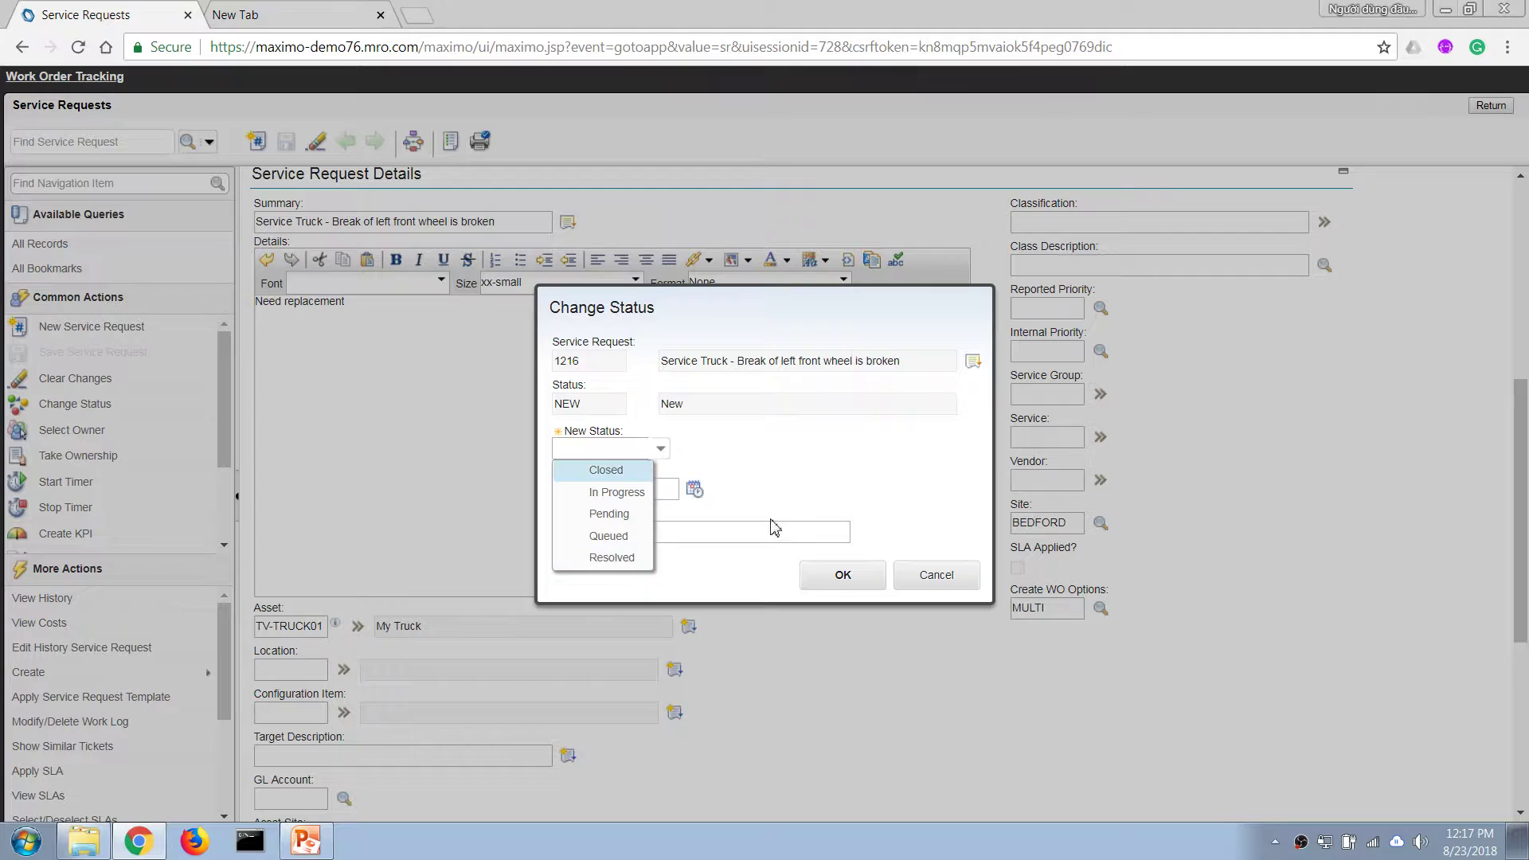
{"action": "left_click", "coordinate": [948, 577]}
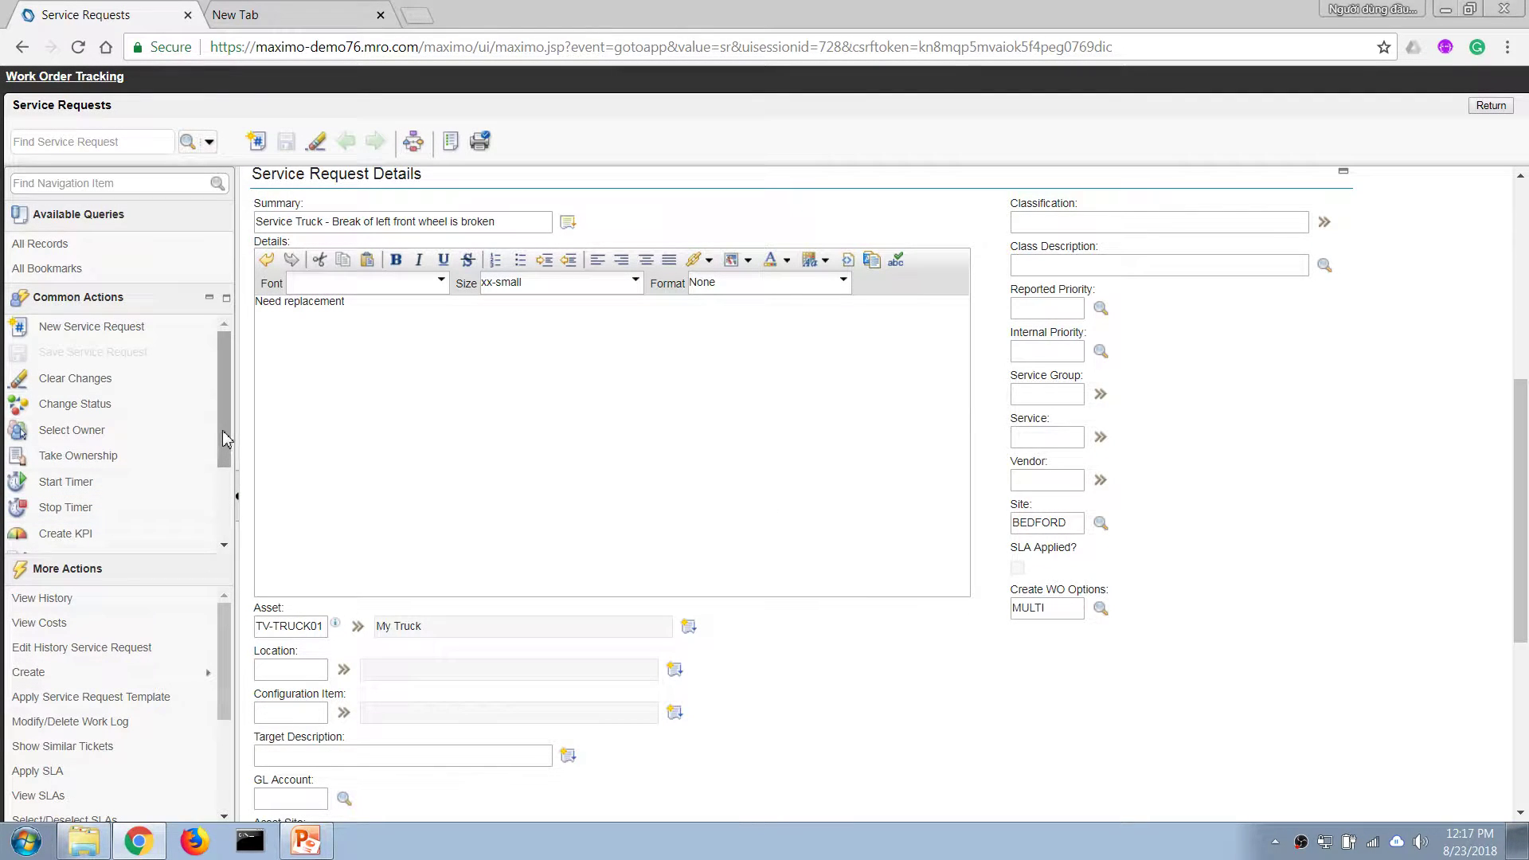
Create work order 1413 from service request 1216 and return to the record's top.
{"action": "scroll", "coordinate": [225, 478], "scroll_direction": "down", "scroll_amount": 1}
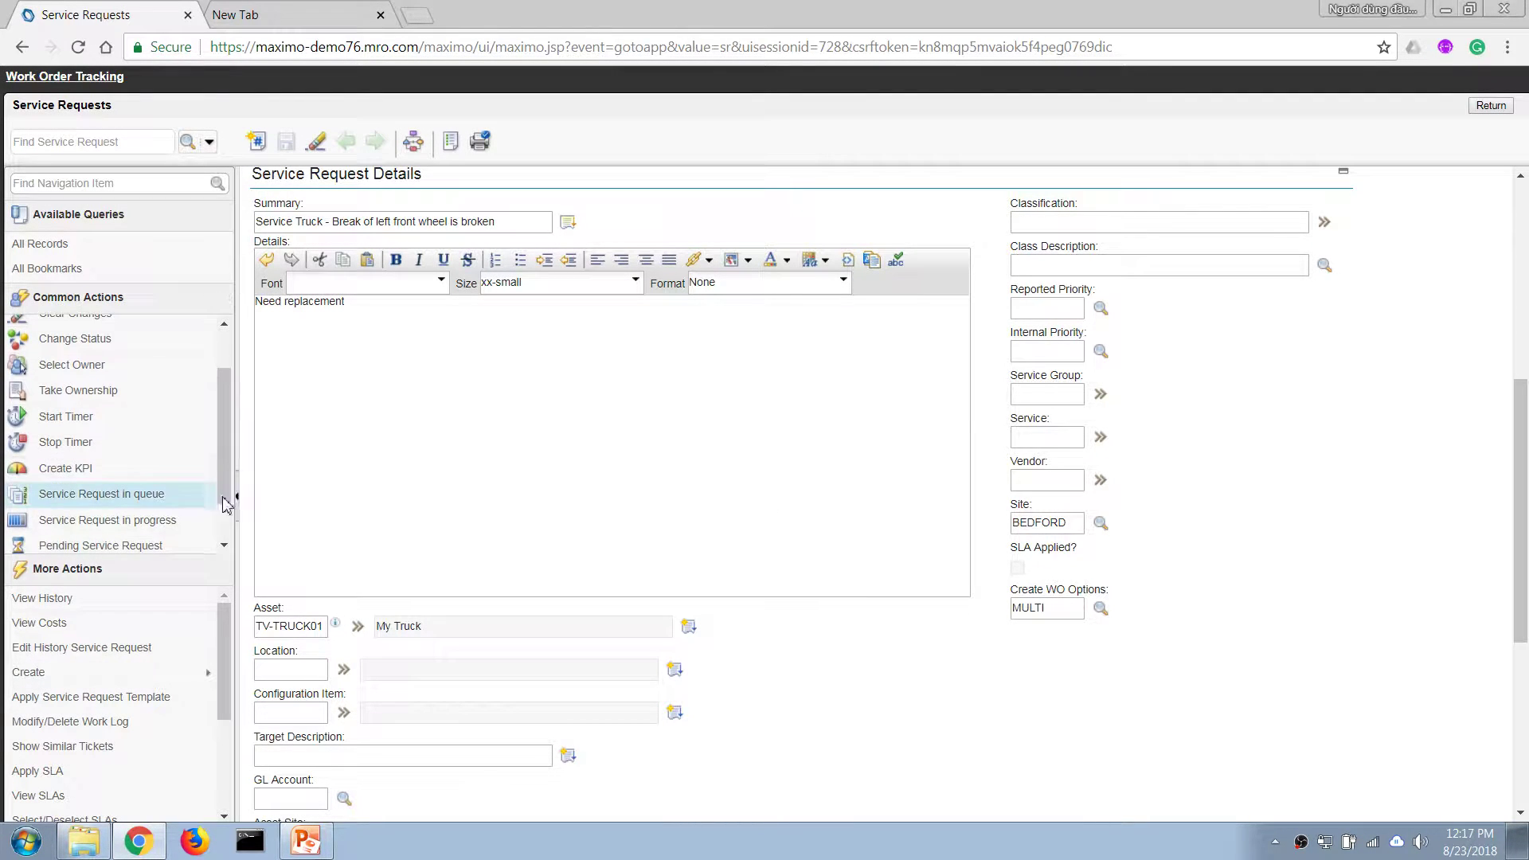
{"action": "right_click", "coordinate": [227, 639]}
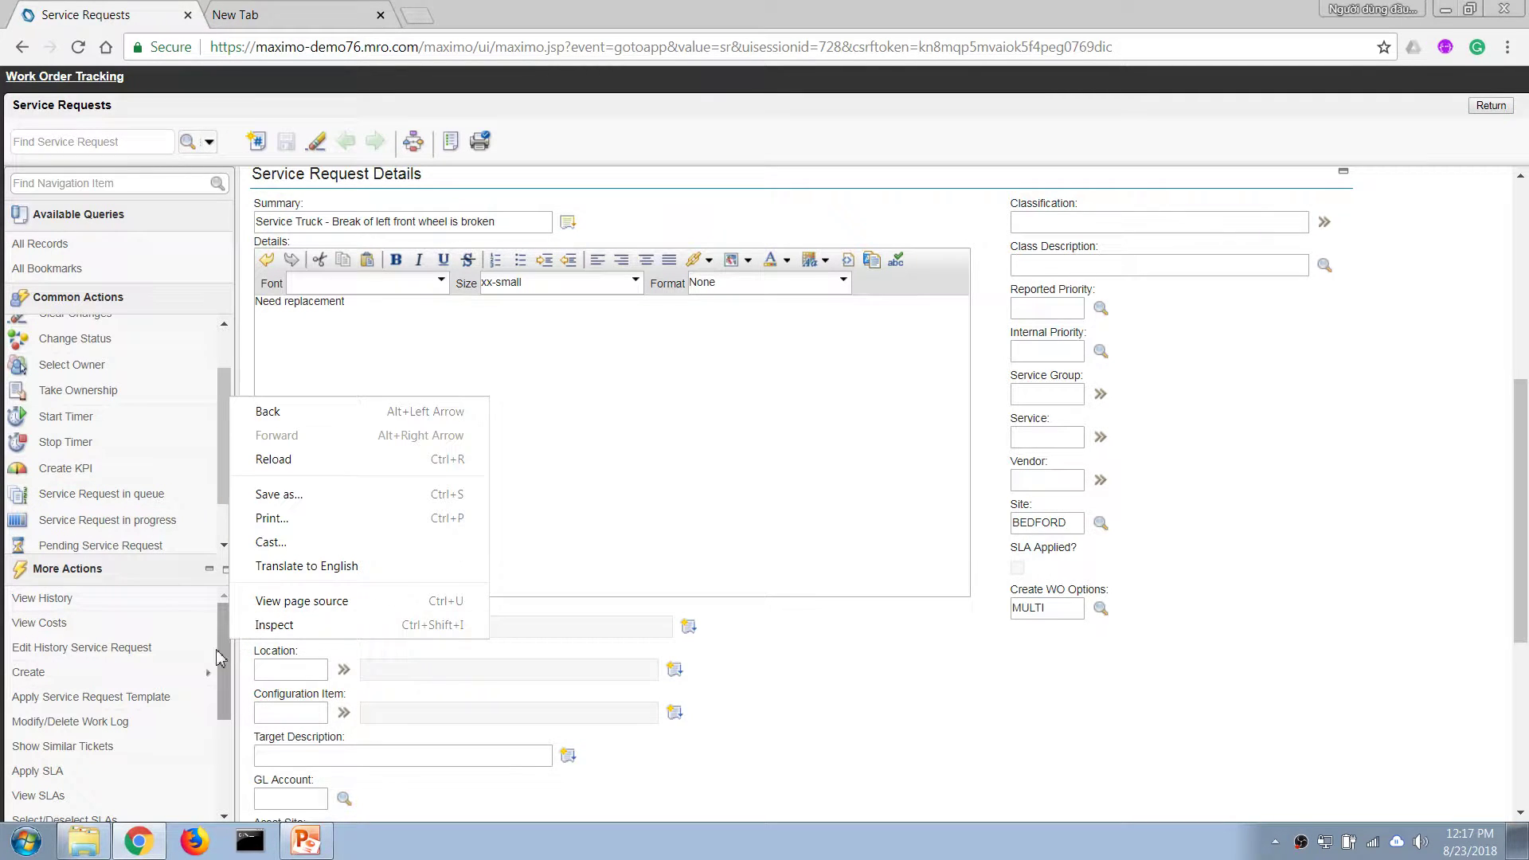
{"action": "left_click", "coordinate": [225, 669]}
{"action": "scroll", "coordinate": [226, 669], "scroll_direction": "down", "scroll_amount": 1}
{"action": "left_click", "coordinate": [190, 621]}
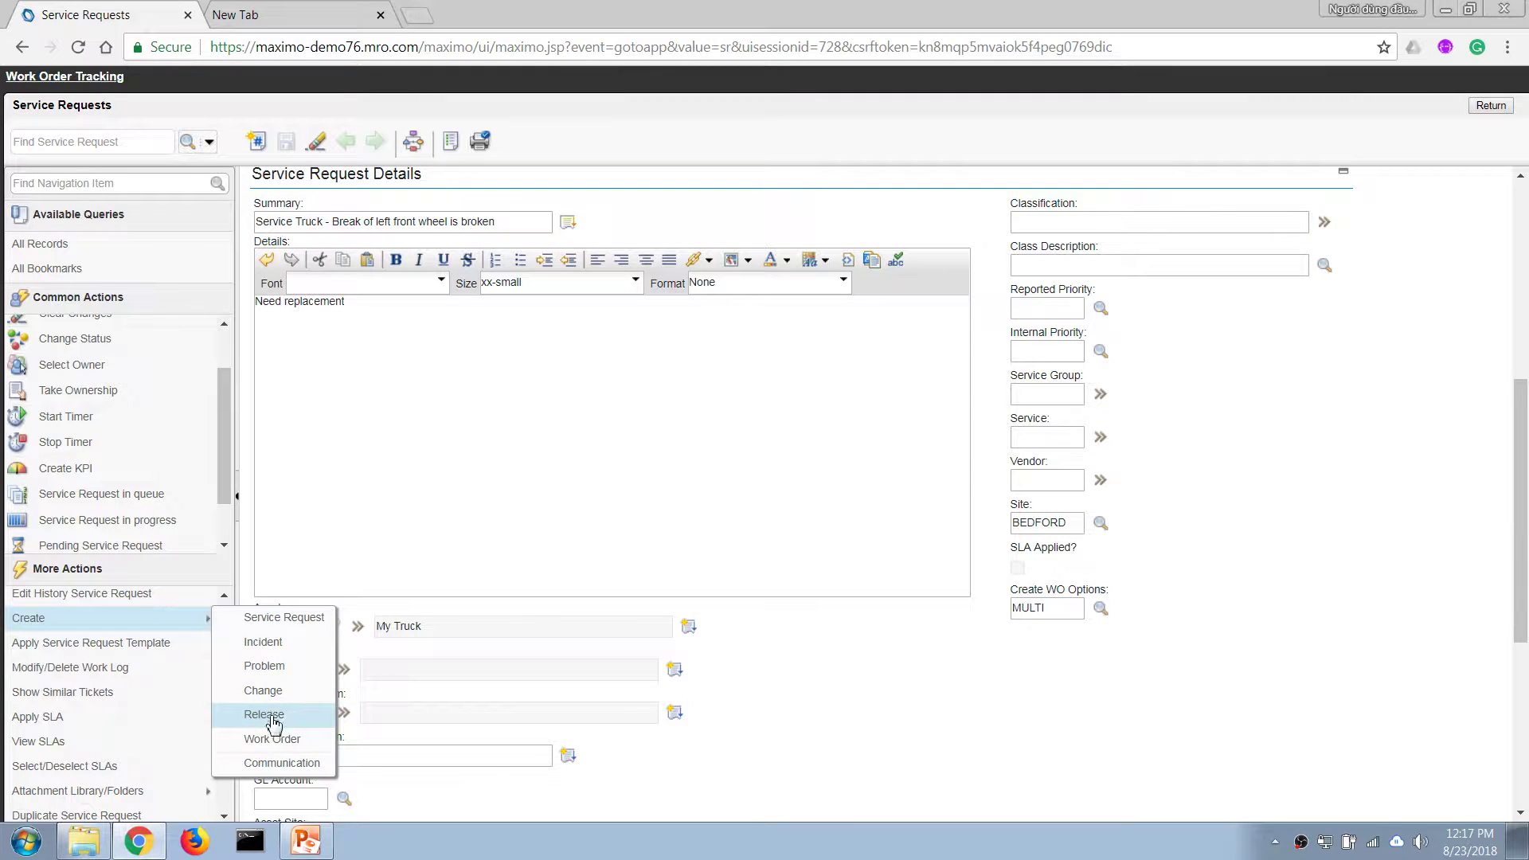
{"action": "left_click", "coordinate": [272, 740]}
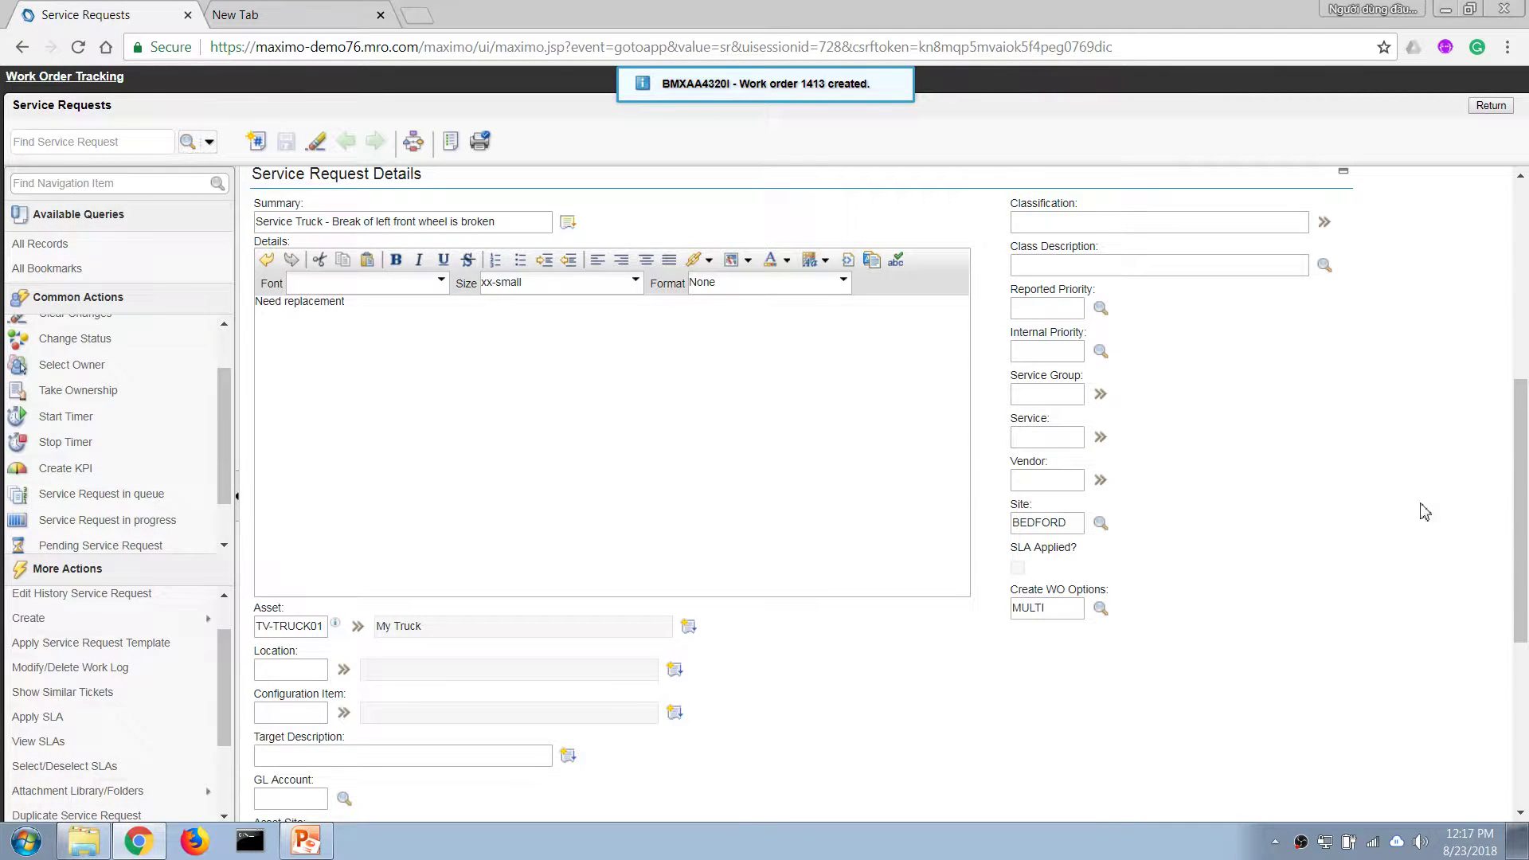
{"action": "left_click_drag", "start_coordinate": [1517, 530], "coordinate": [1525, 323]}
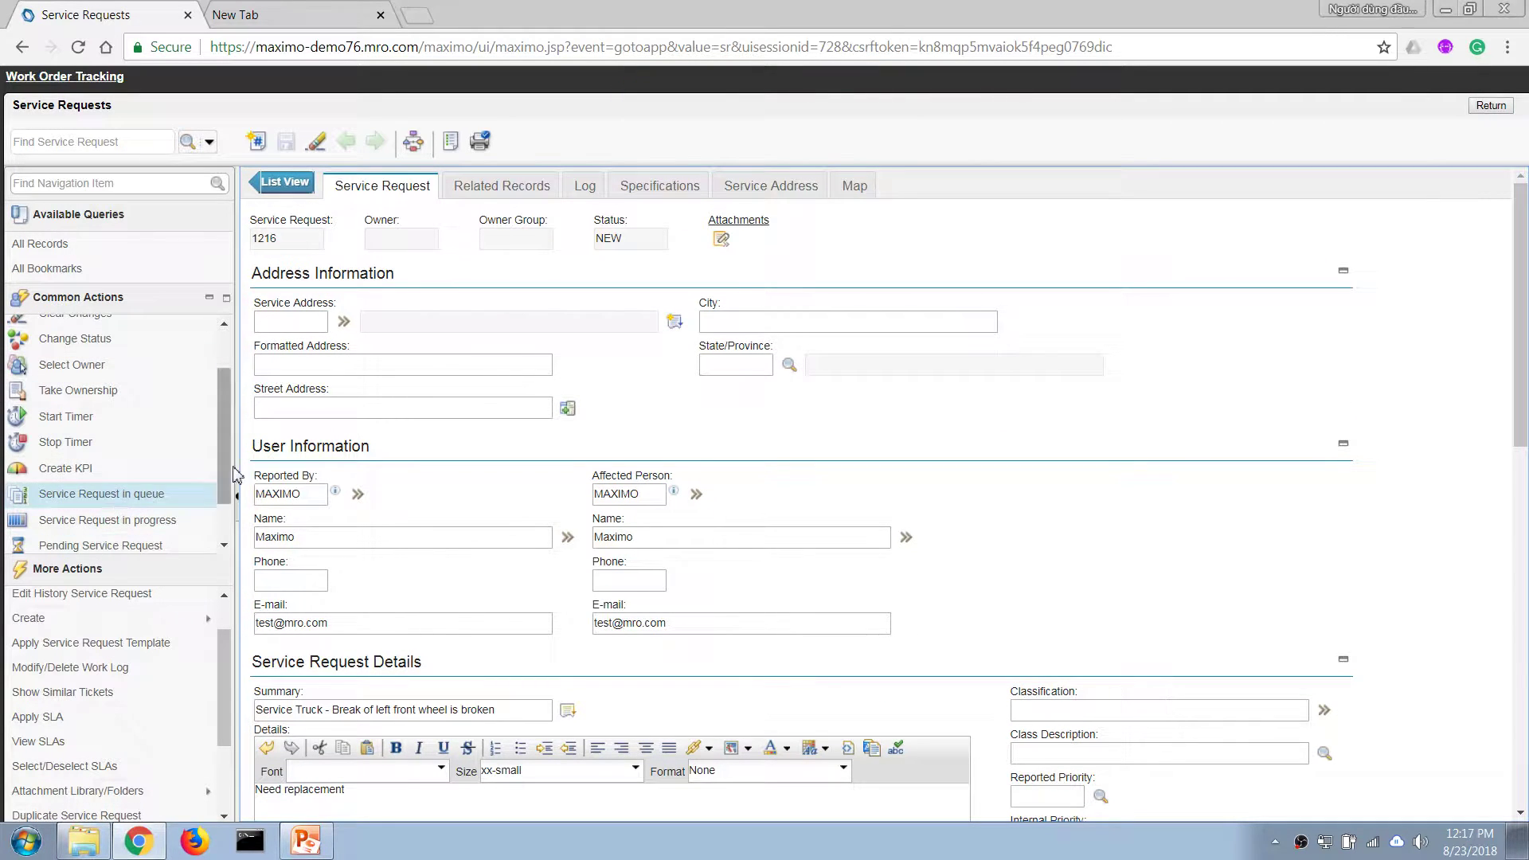
Change service request 1216's status from NEW to In Progress.
{"action": "left_click", "coordinate": [116, 340]}
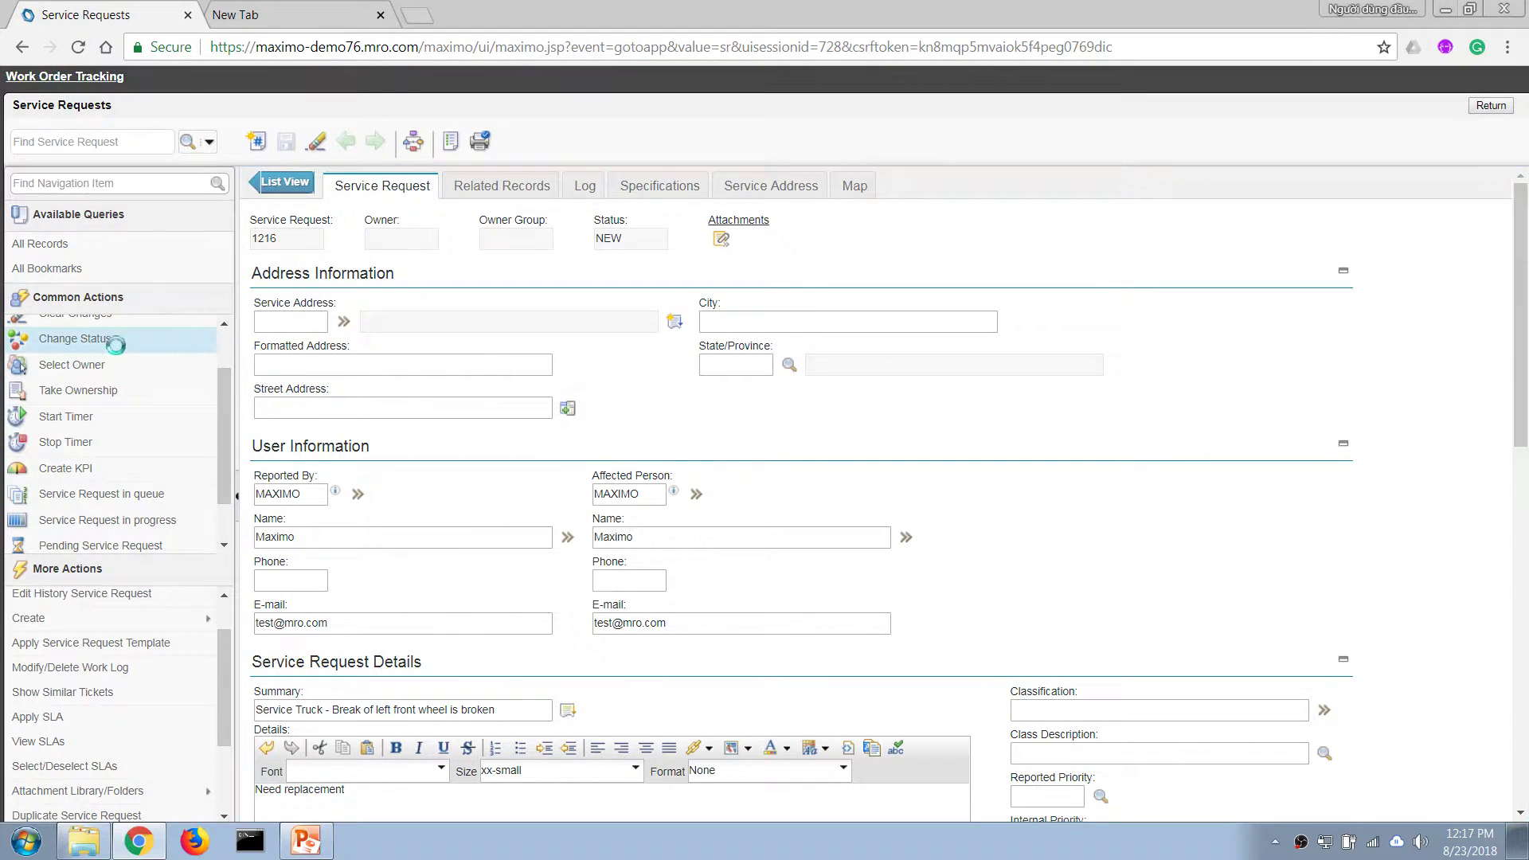
{"action": "left_click", "coordinate": [660, 449]}
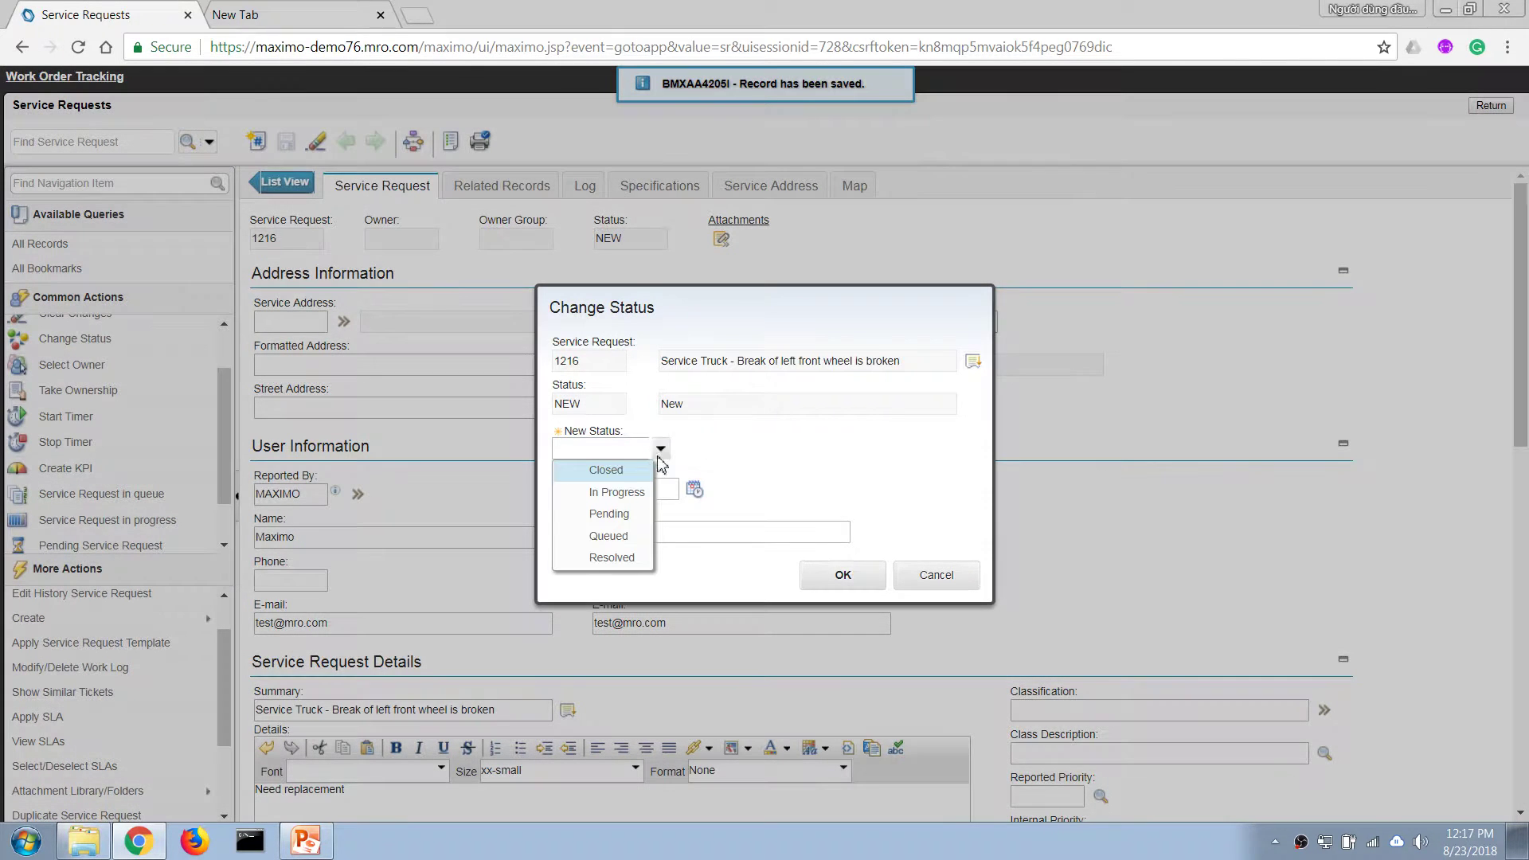
{"action": "left_click", "coordinate": [624, 498]}
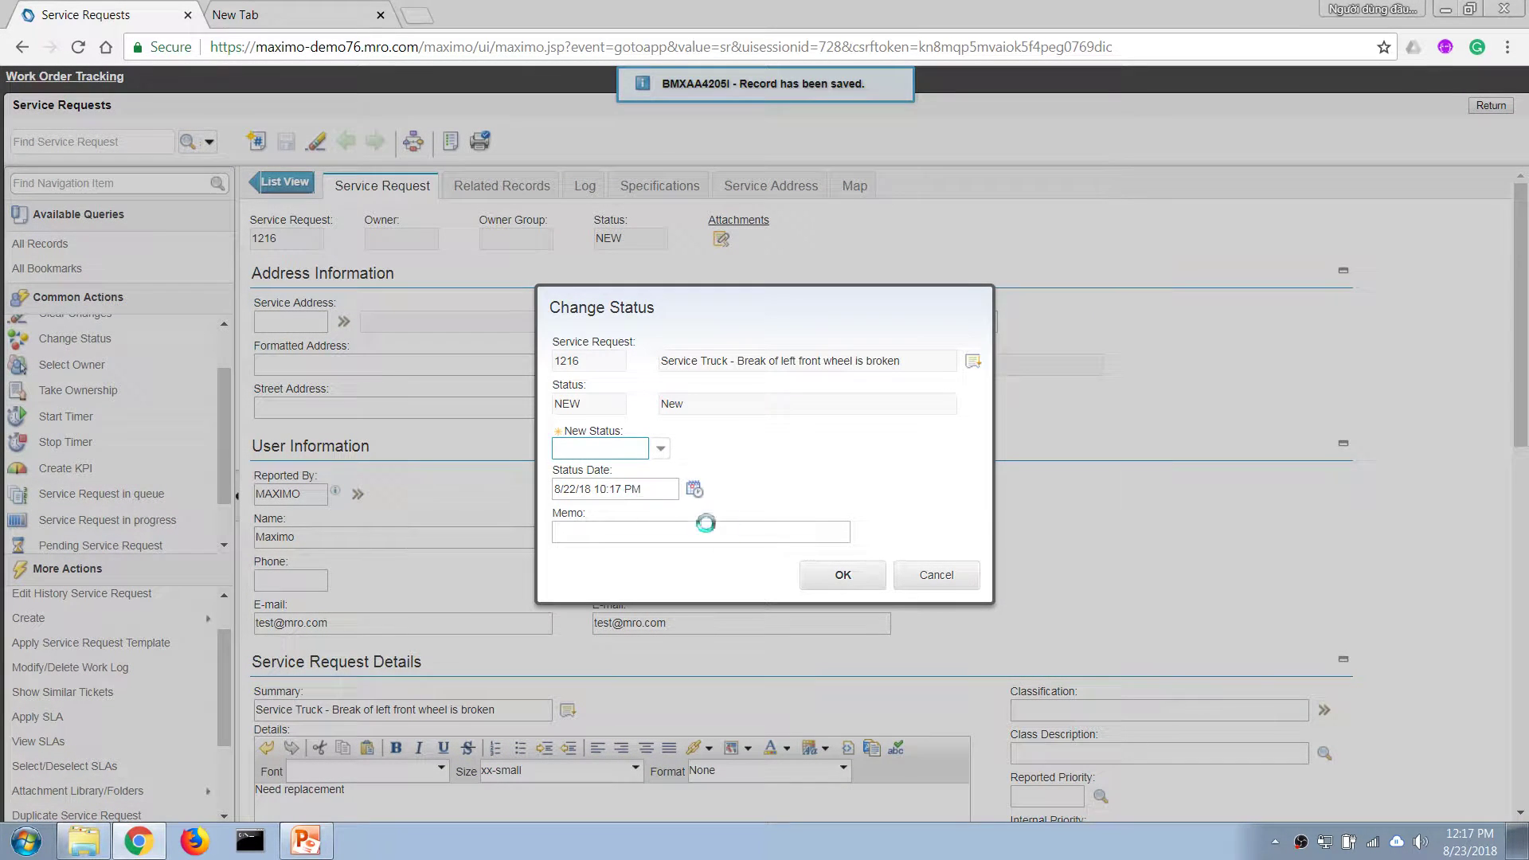
{"action": "left_click", "coordinate": [820, 579]}
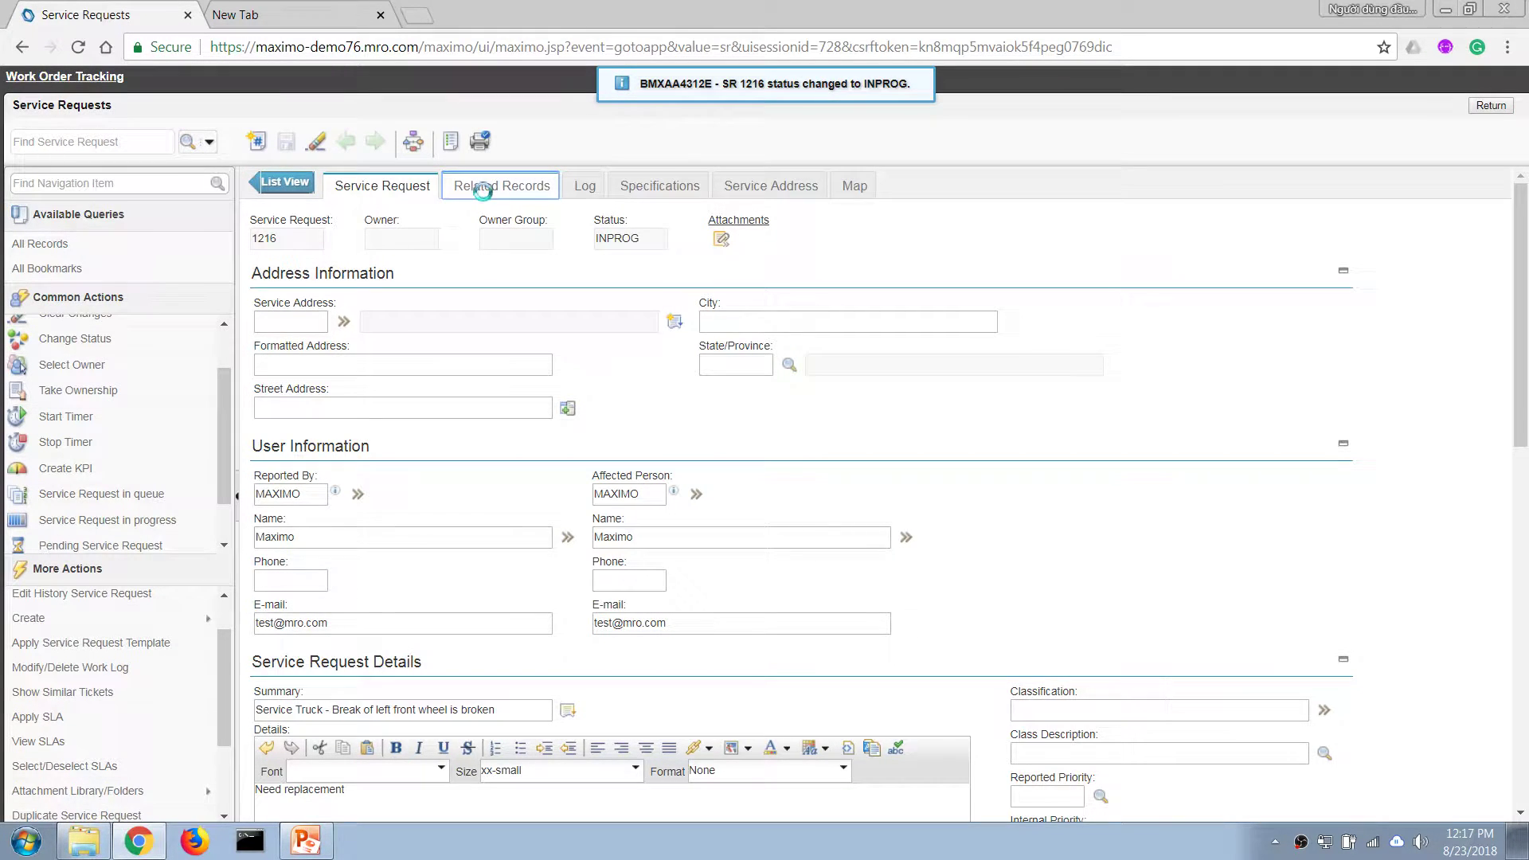
List service request 1216's related work orders 1412 and 1413 and select 1413.
{"action": "left_click", "coordinate": [482, 191]}
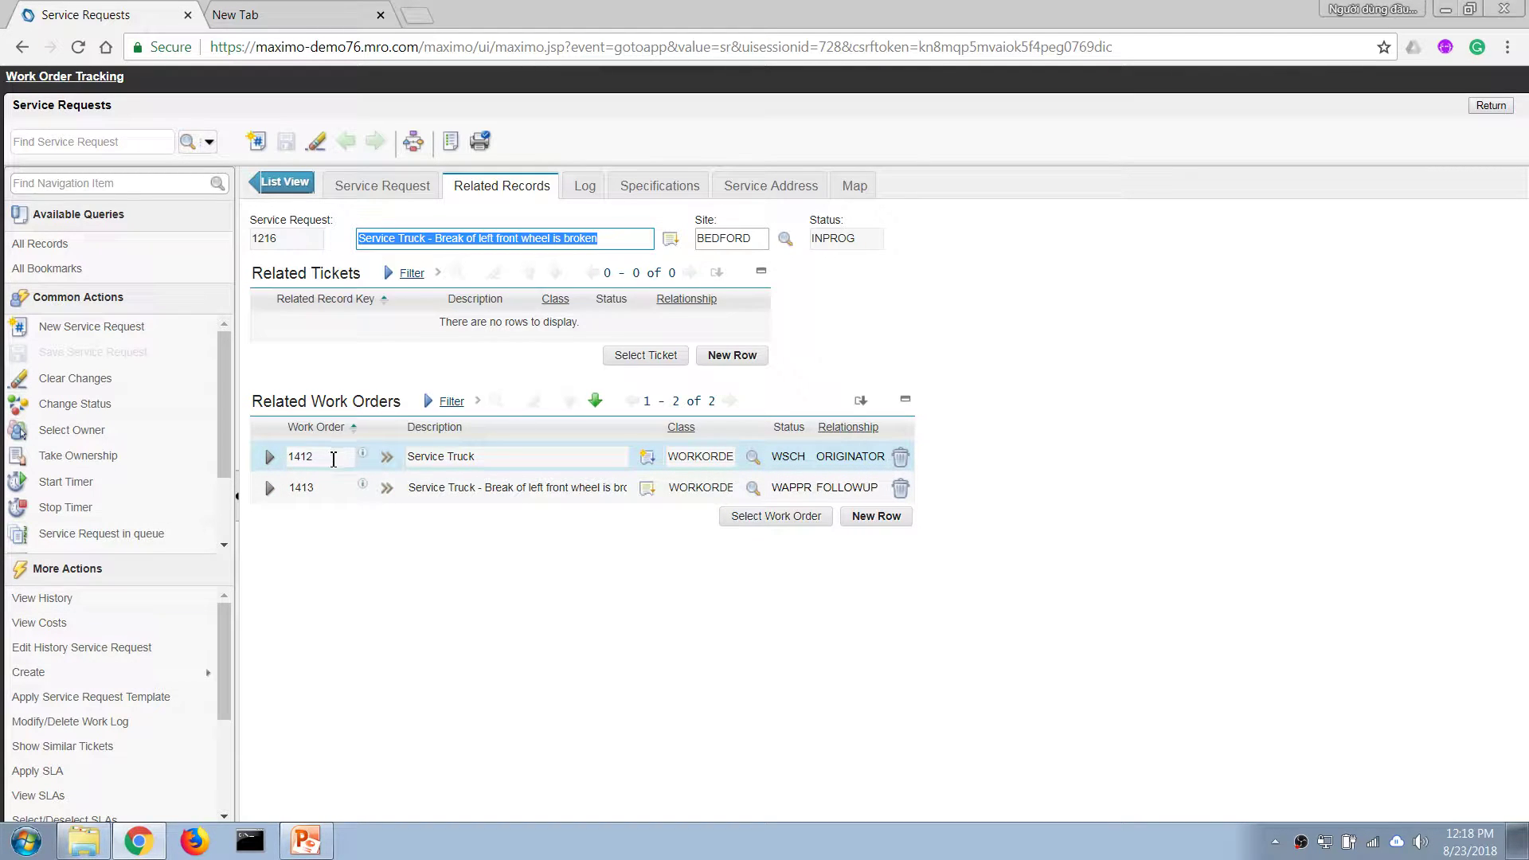
{"action": "mouse_move", "coordinate": [323, 459]}
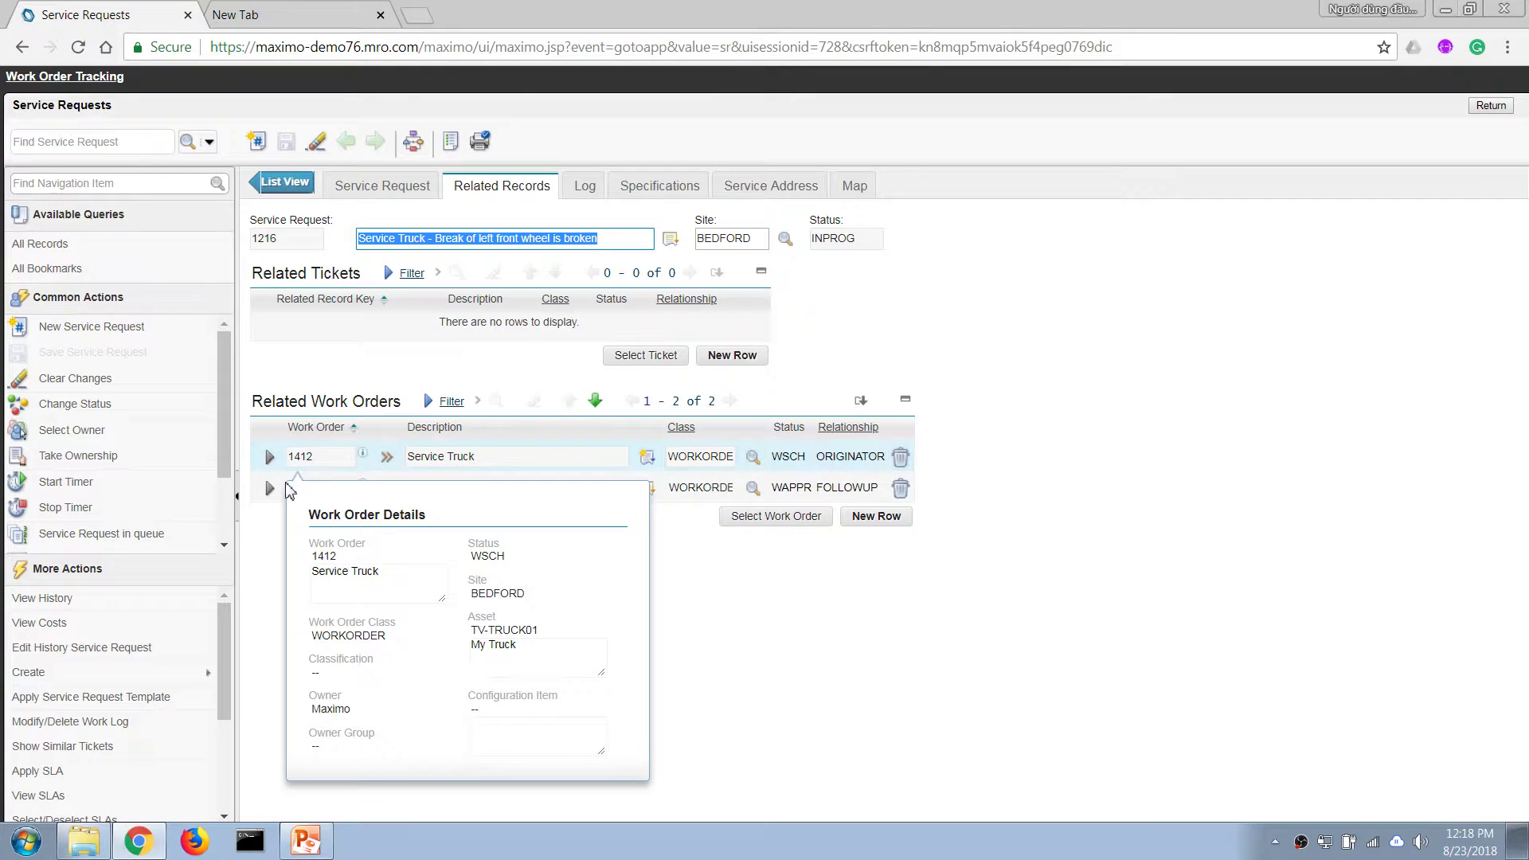
{"action": "left_click", "coordinate": [303, 491]}
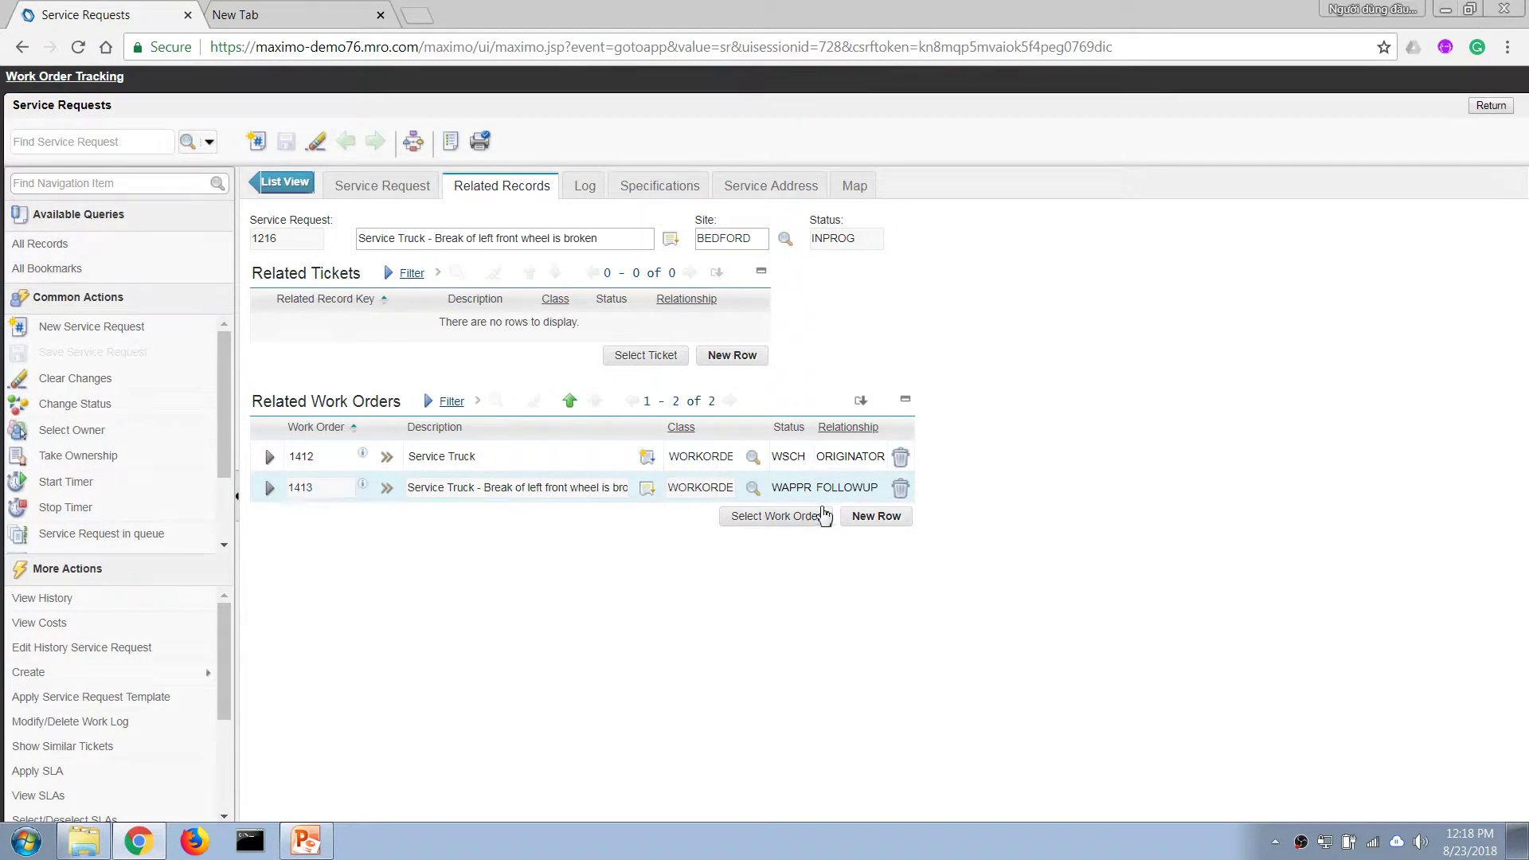
Open work order 1413 in Work Order Tracking and look over its form.
{"action": "left_click", "coordinate": [387, 489]}
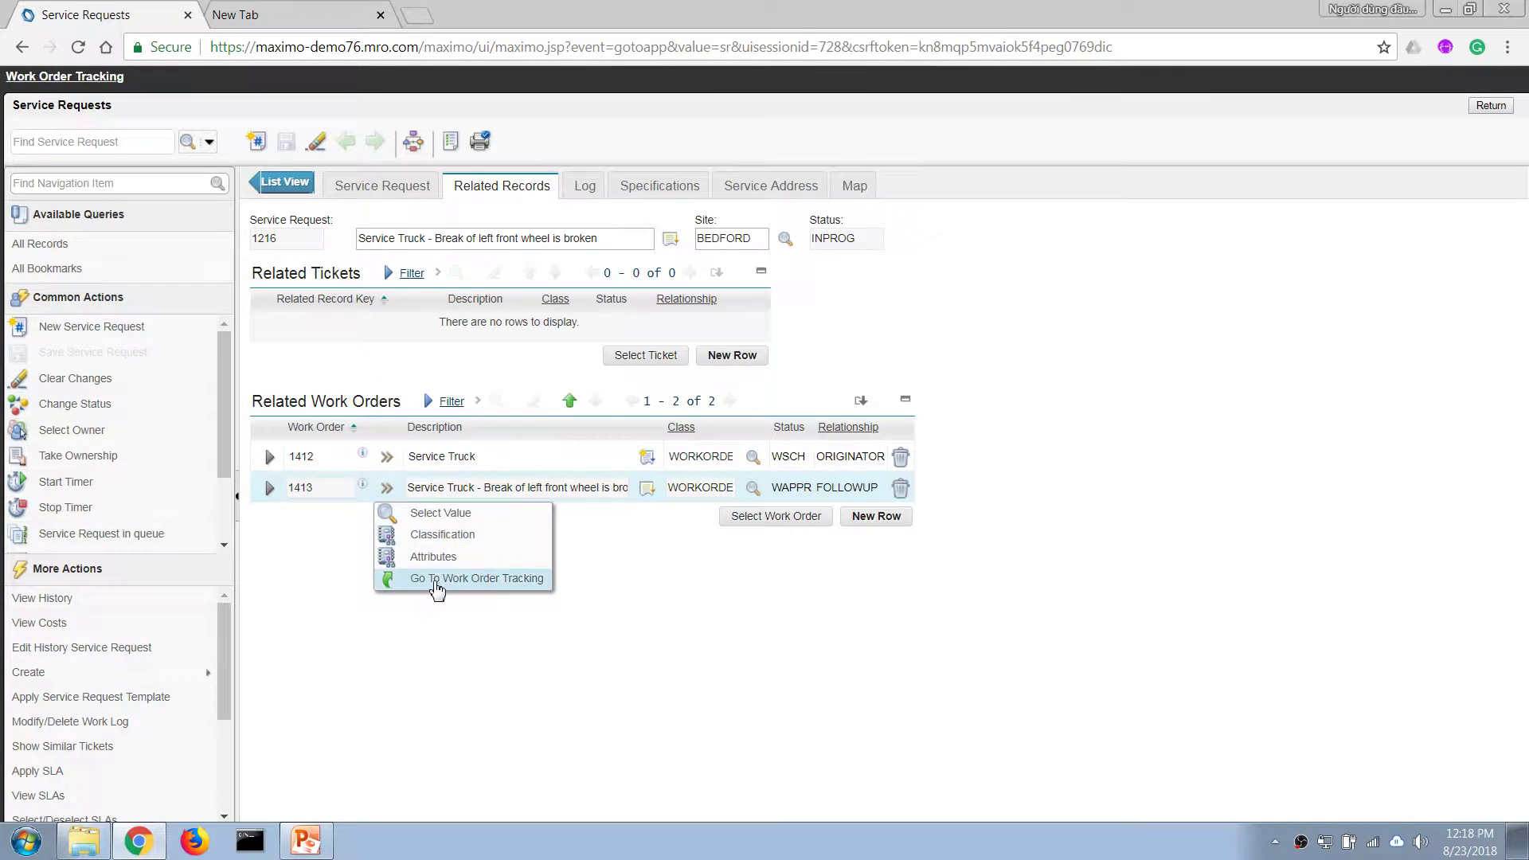
{"action": "left_click", "coordinate": [437, 581]}
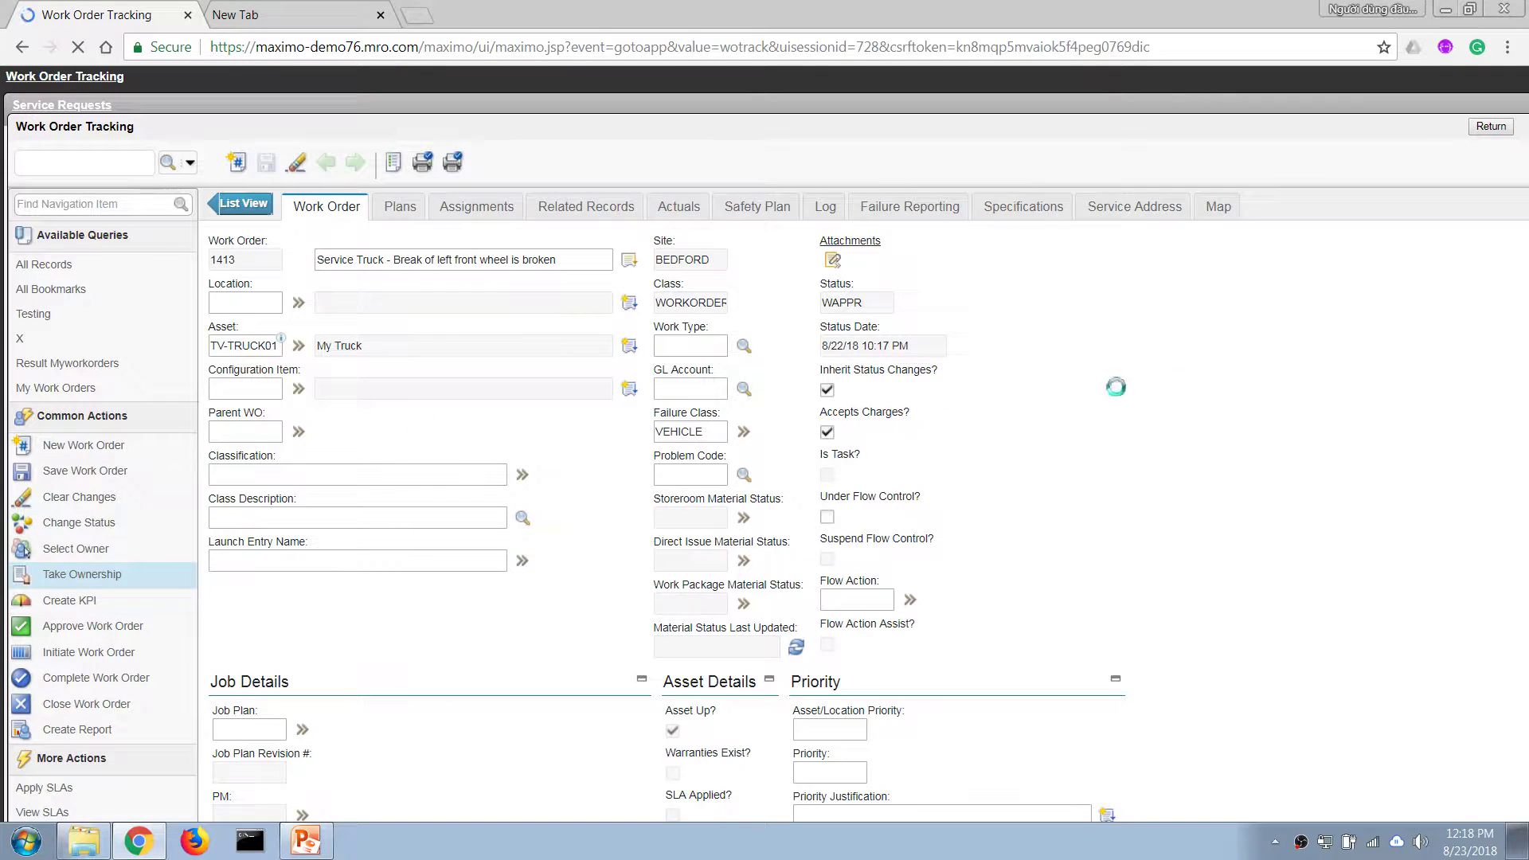
{"action": "scroll", "coordinate": [1493, 438], "scroll_direction": "down", "scroll_amount": 7}
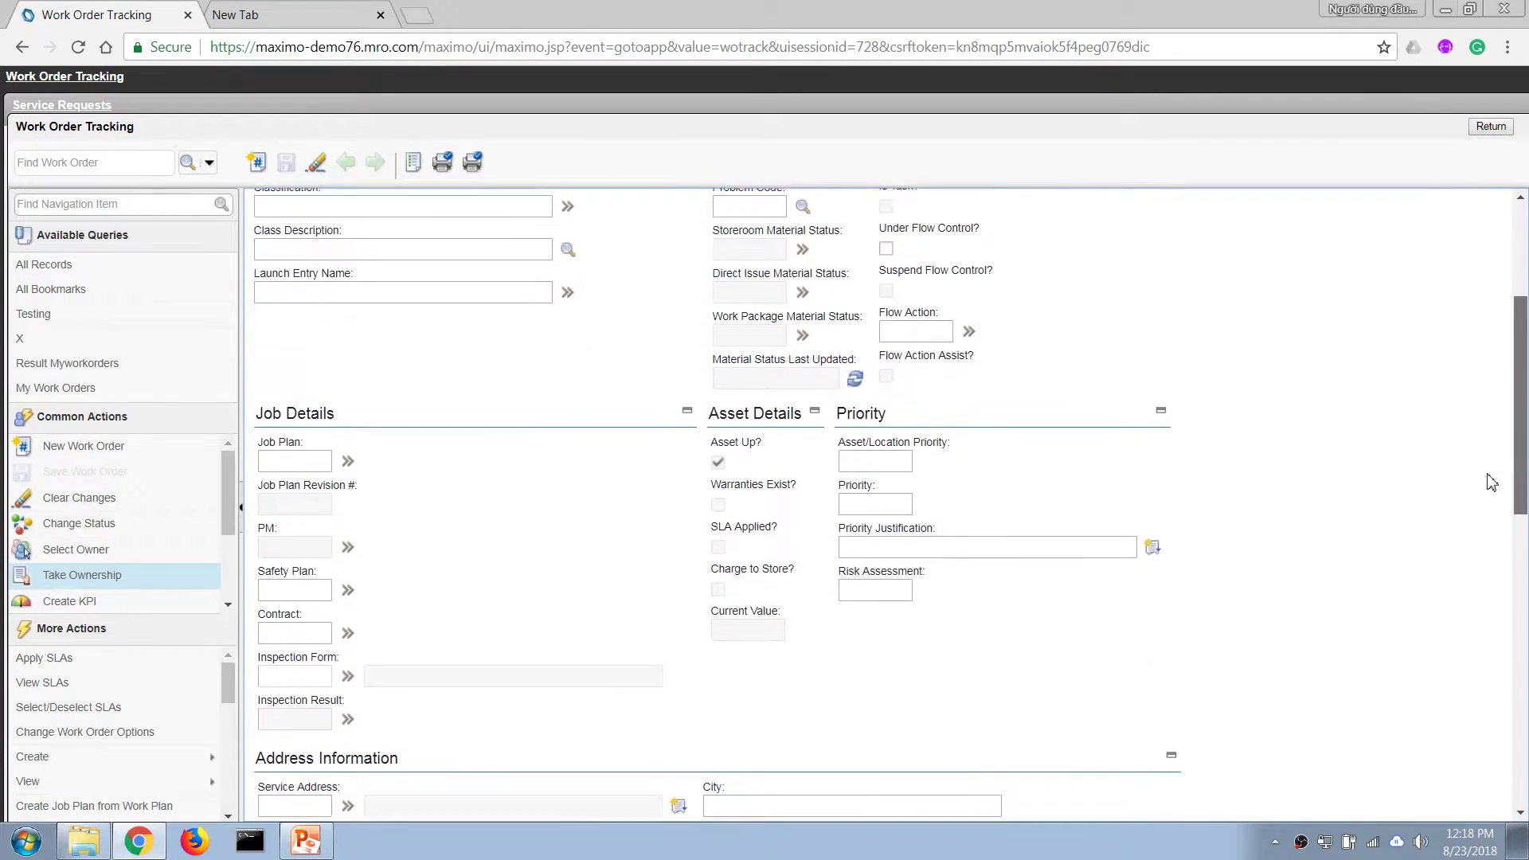
{"action": "scroll", "coordinate": [1451, 567], "scroll_direction": "up", "scroll_amount": 6}
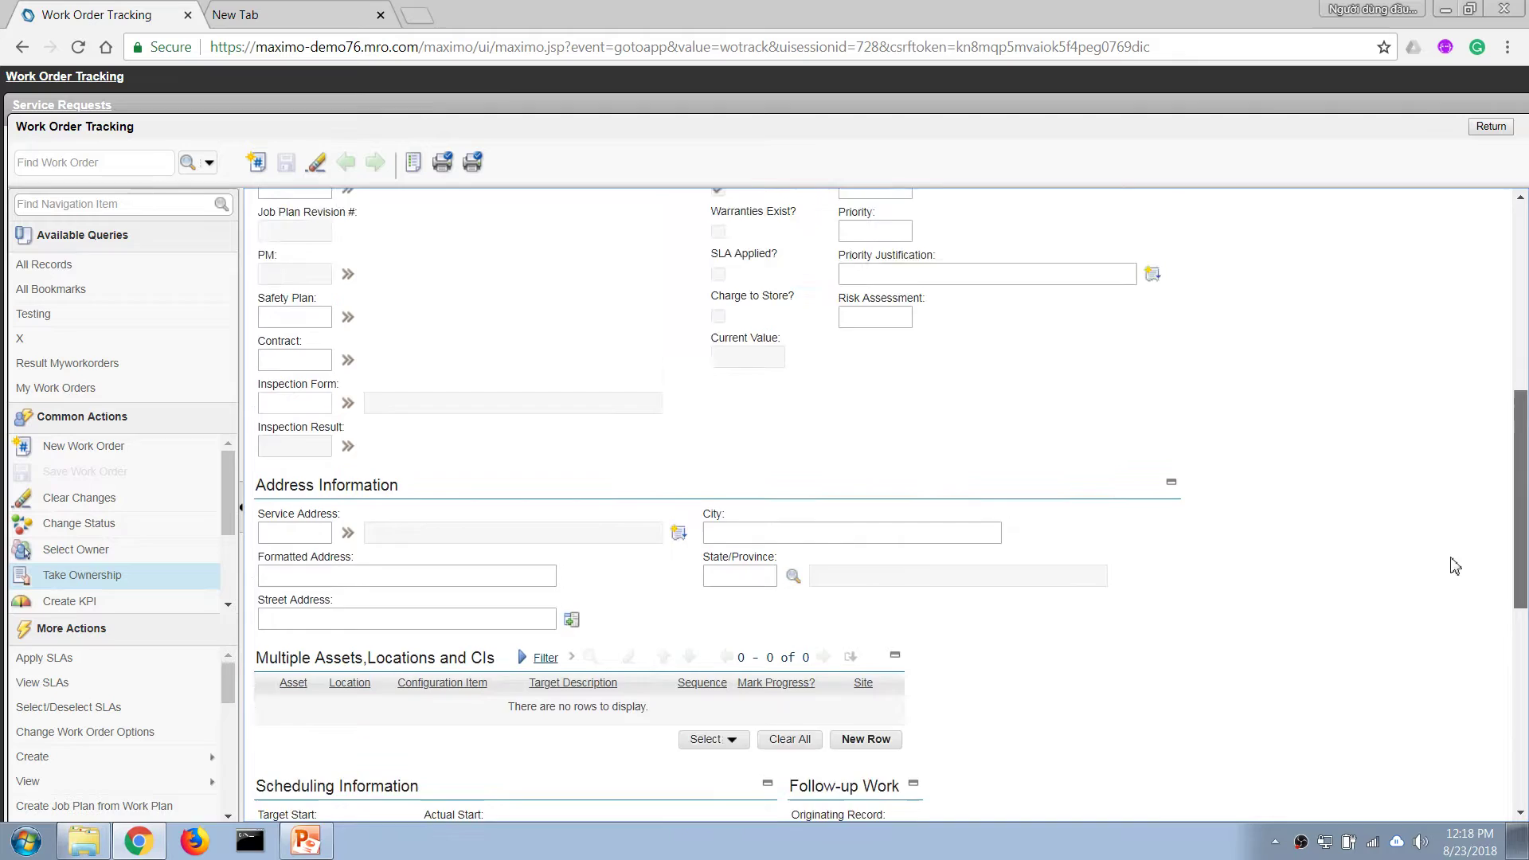
{"action": "scroll", "coordinate": [1486, 444], "scroll_direction": "up", "scroll_amount": 2}
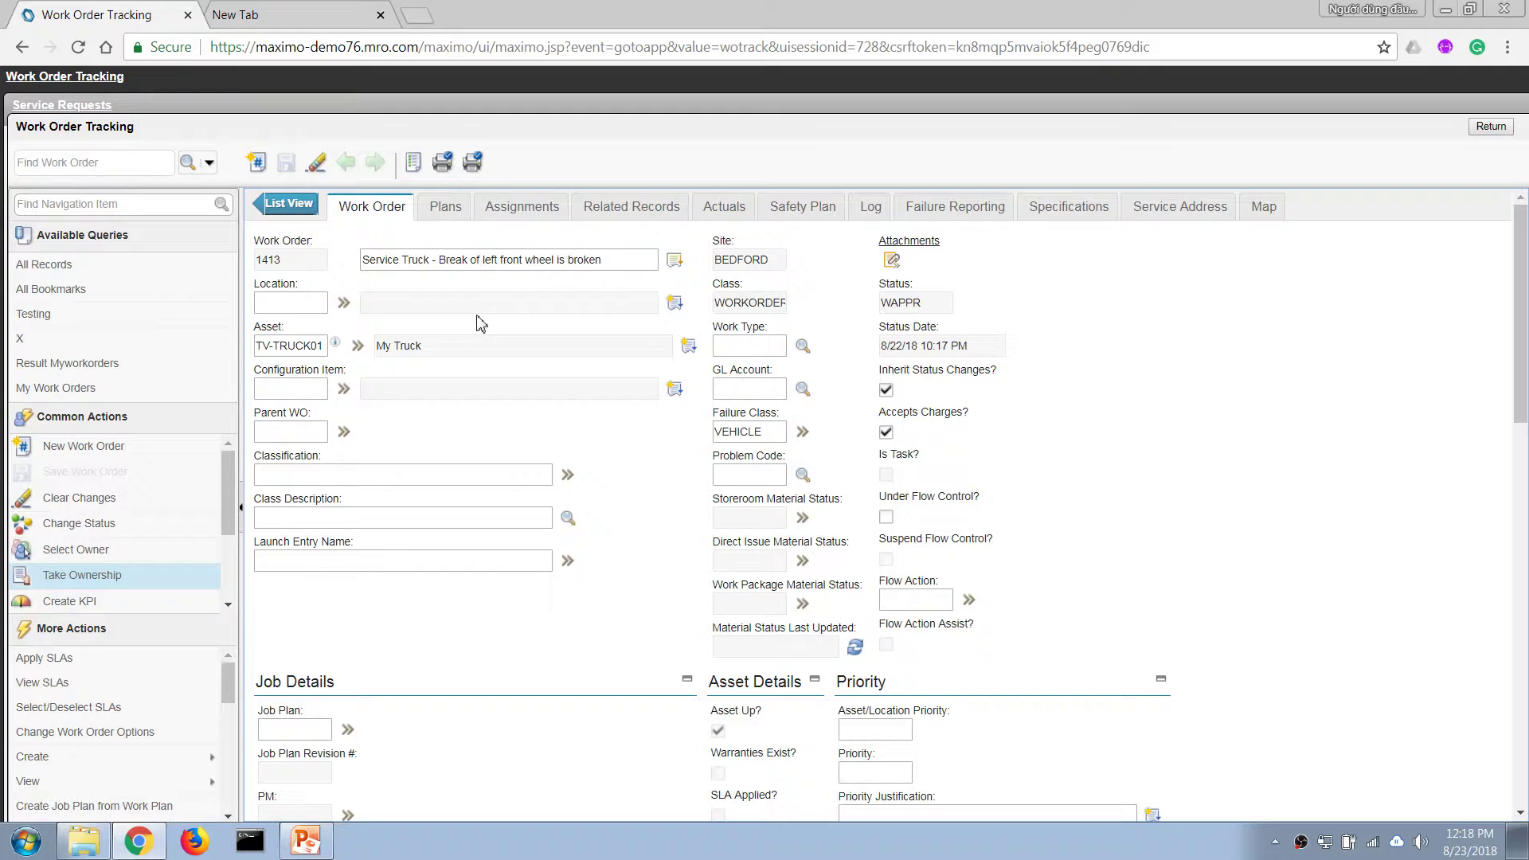
Set work order 1413's work type to CM (Corrective Maintenance) and save it.
{"action": "left_click", "coordinate": [802, 346]}
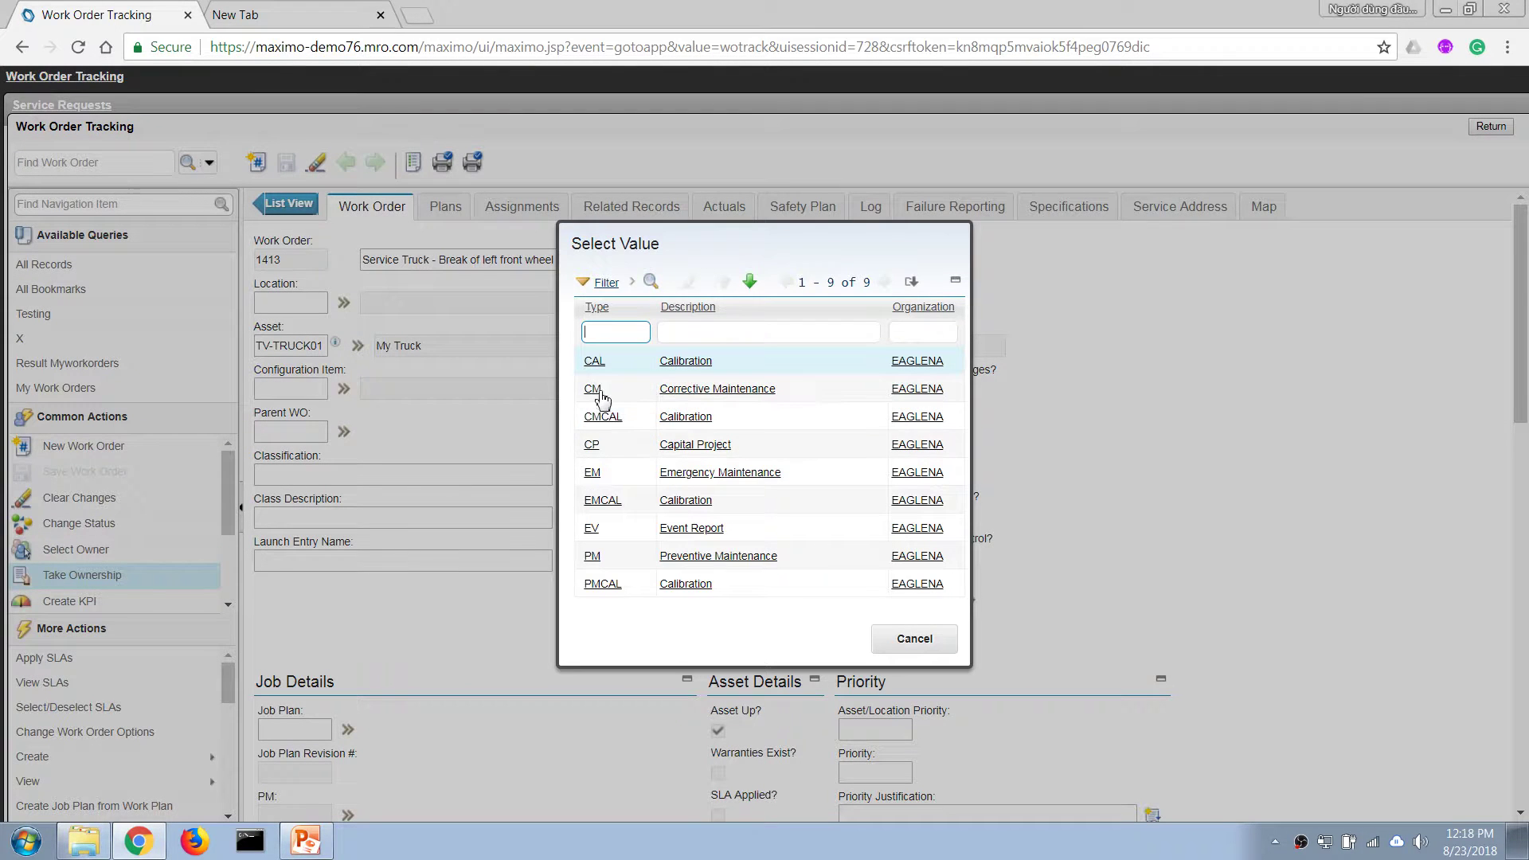
{"action": "left_click", "coordinate": [594, 390]}
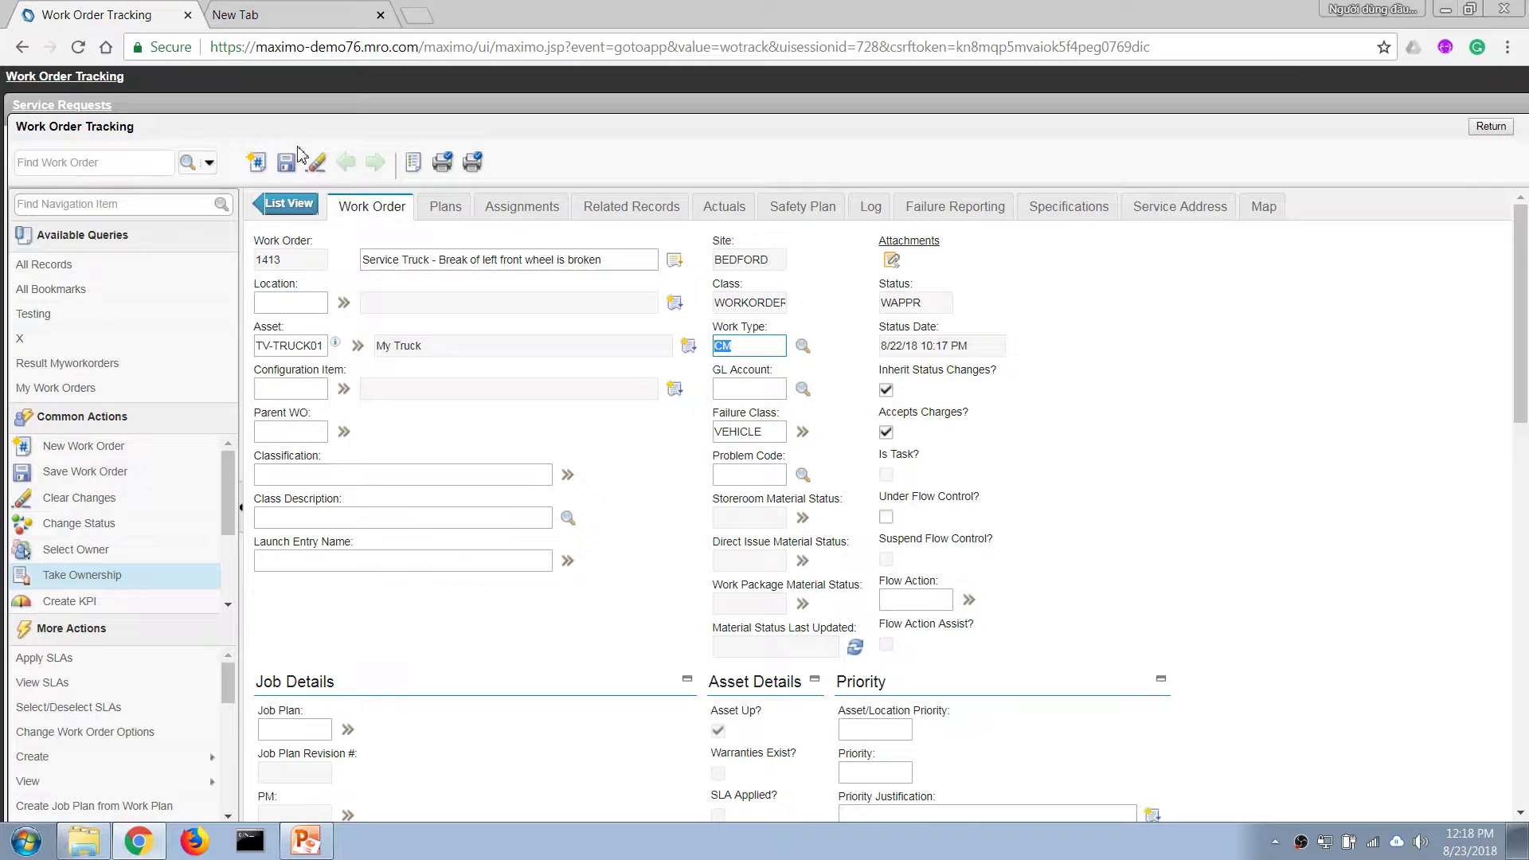
{"action": "left_click", "coordinate": [286, 165]}
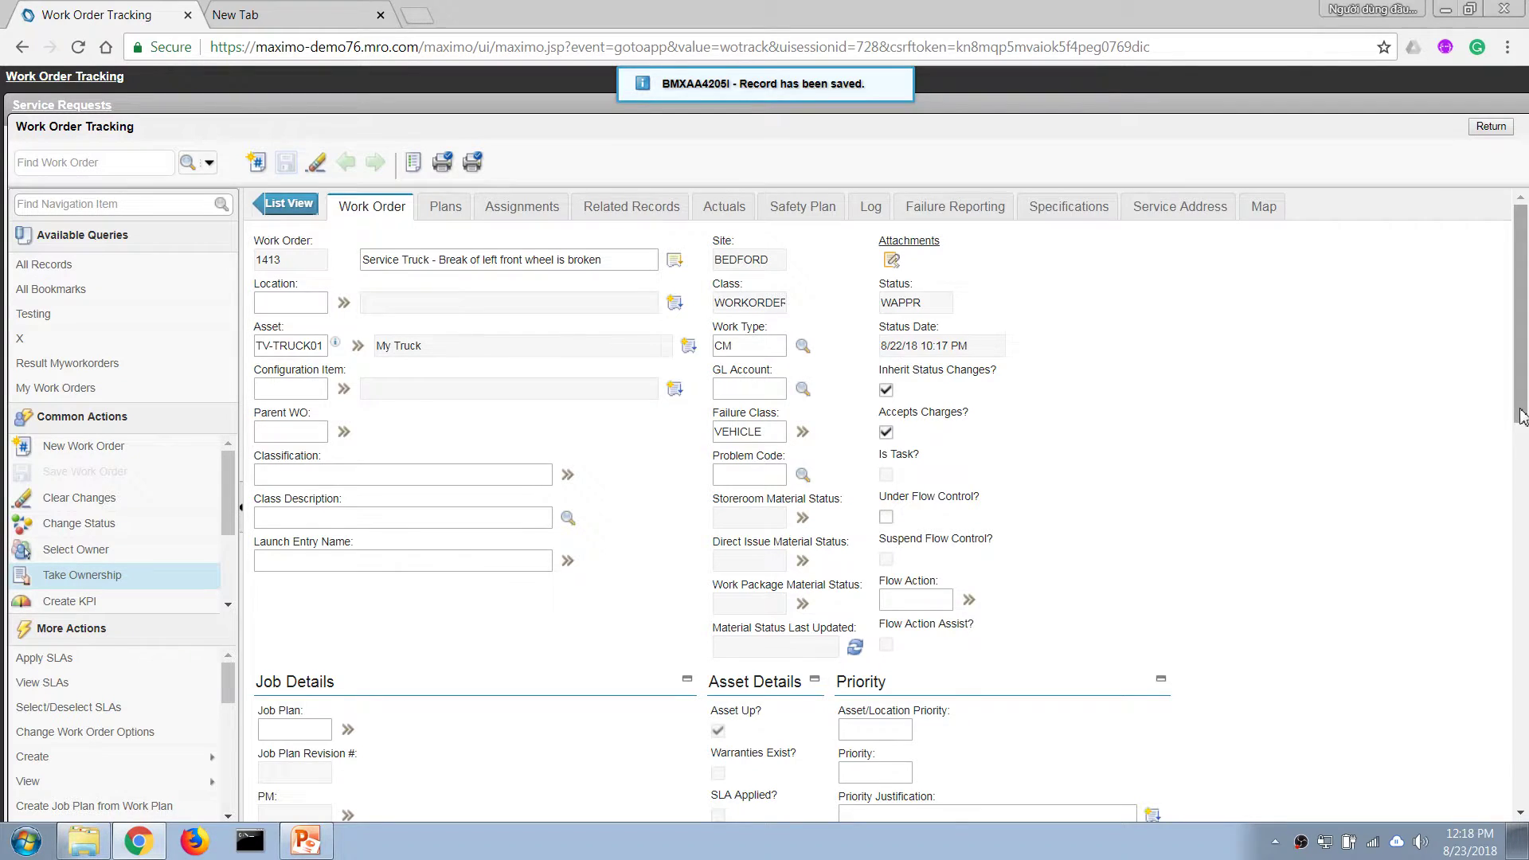
{"action": "left_click_drag", "start_coordinate": [1519, 418], "coordinate": [1457, 330]}
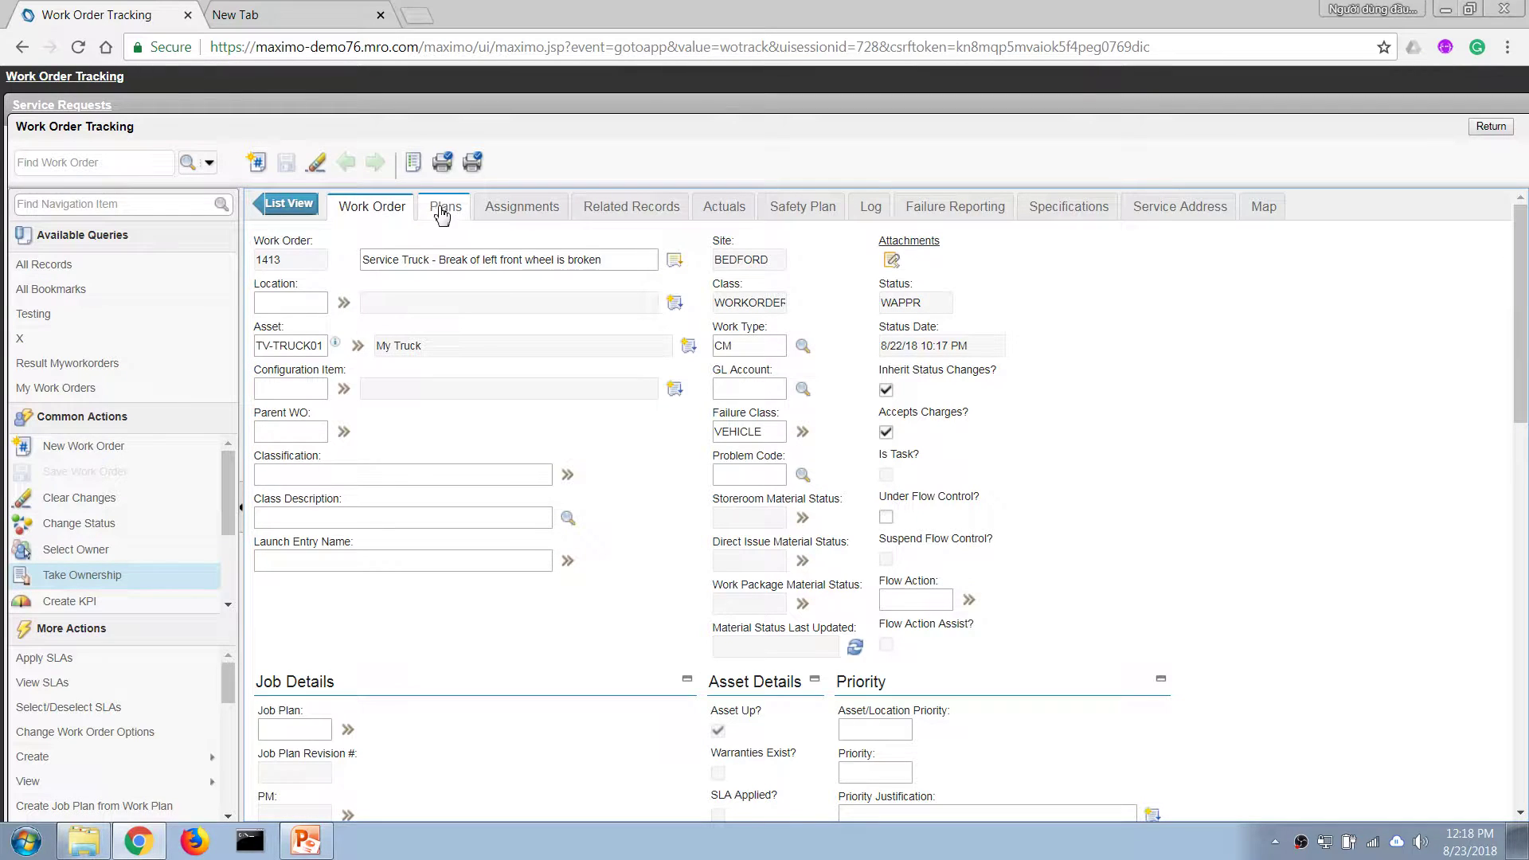
Add plan task 10 with description 'Obtain replacement break' to work order 1413.
{"action": "left_click", "coordinate": [433, 206]}
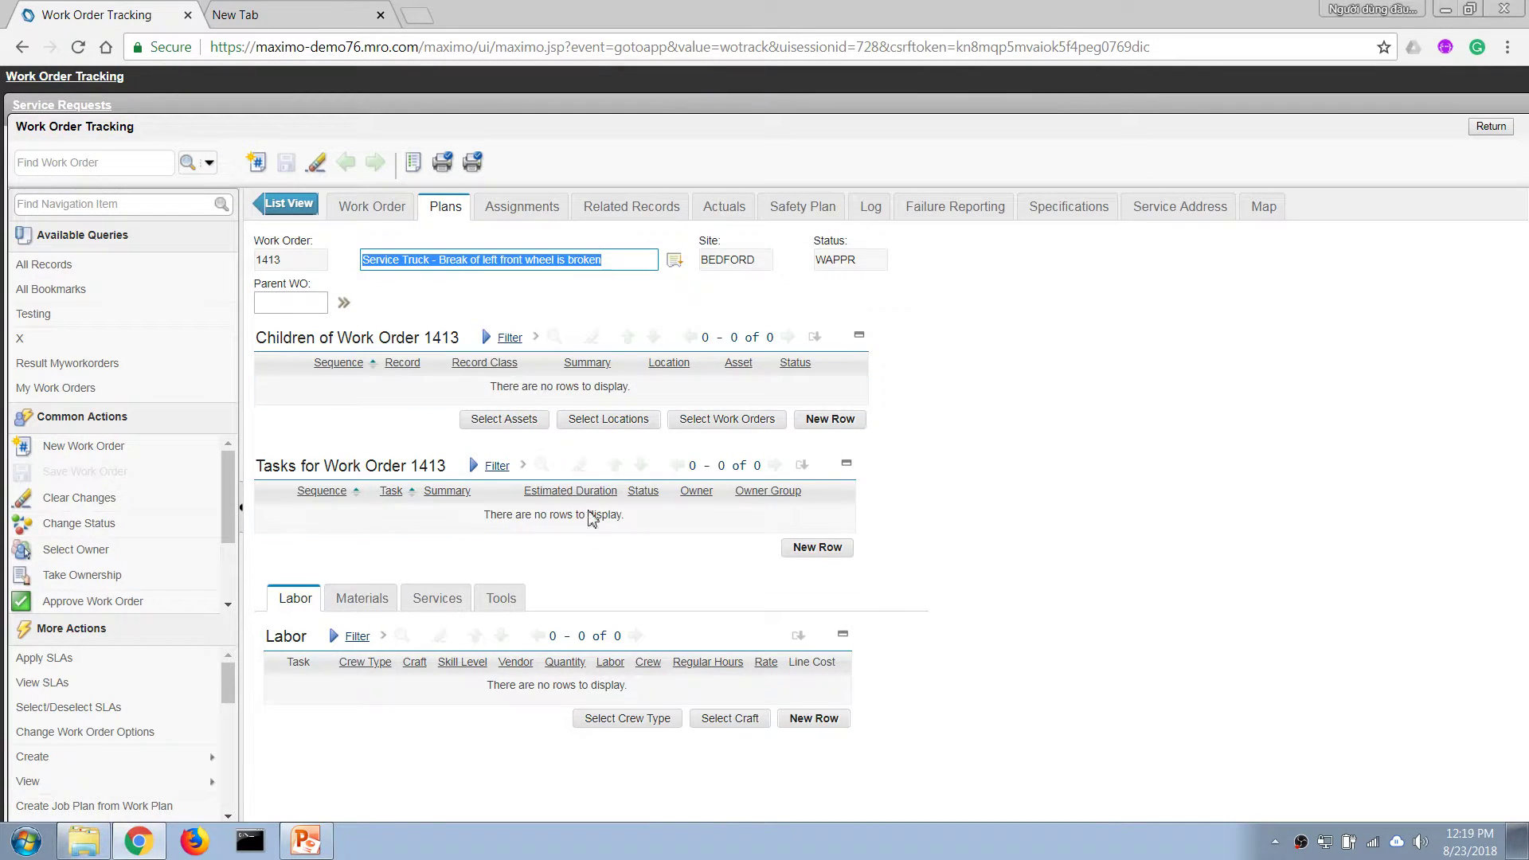
{"action": "left_click", "coordinate": [823, 549]}
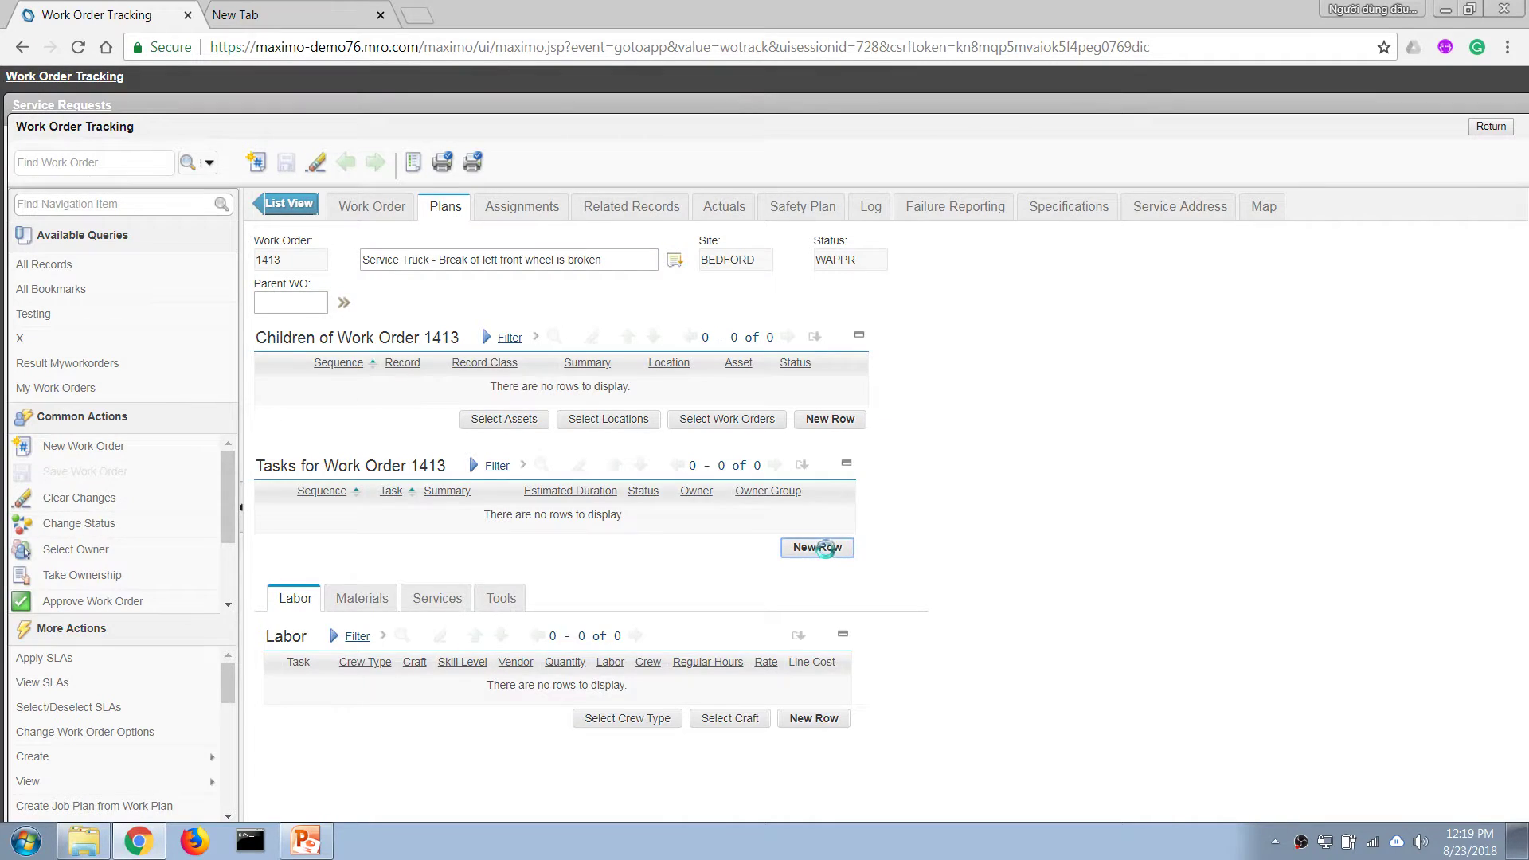
{"action": "left_click", "coordinate": [458, 603]}
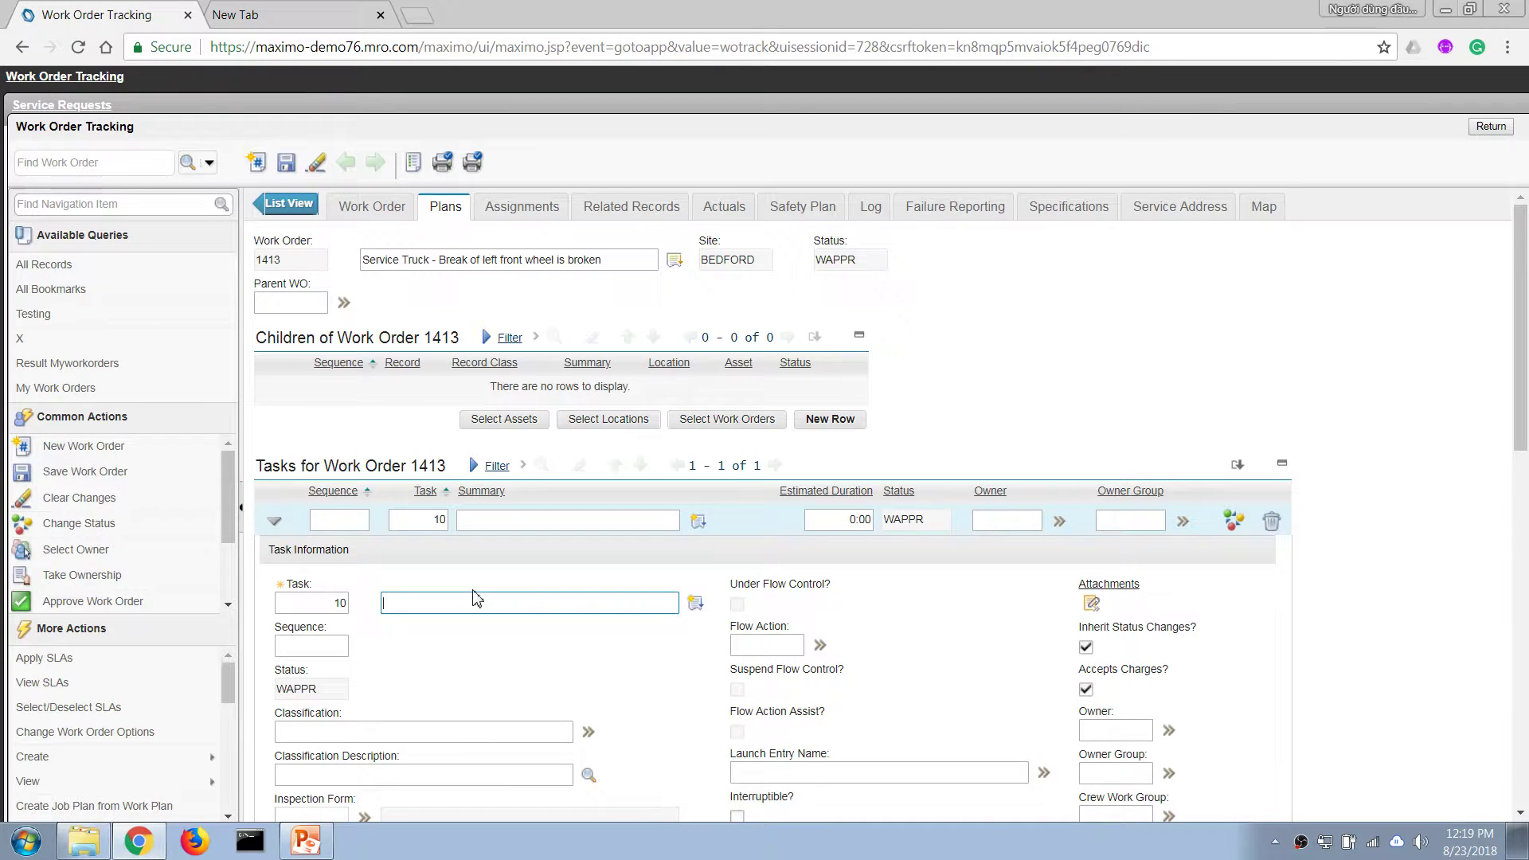
{"action": "type", "text": "Sec"}
{"action": "key", "text": "BackSpace"}
{"action": "type", "text": "replacement"}
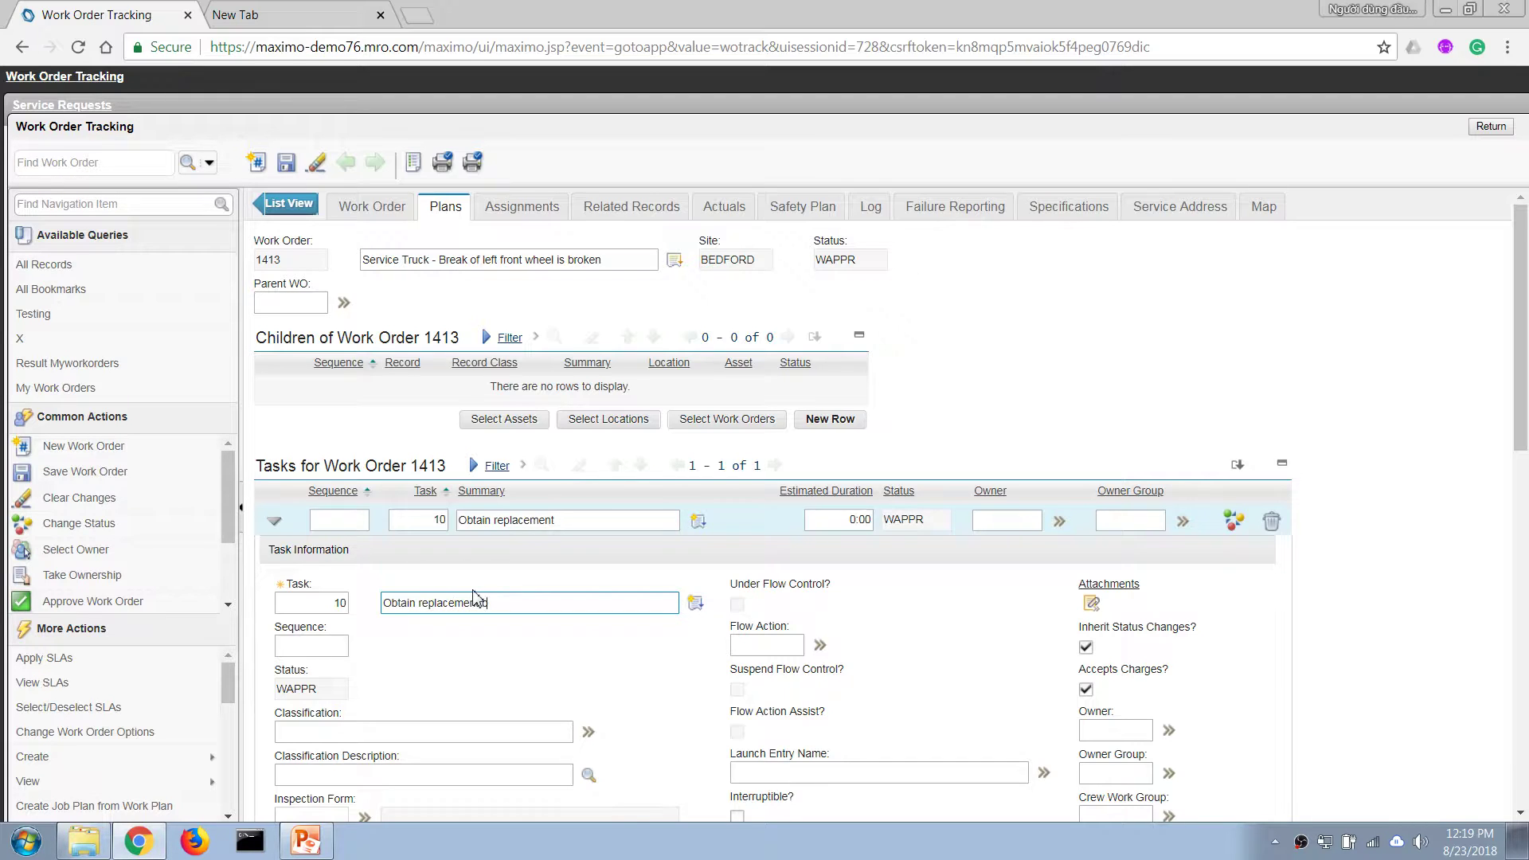
{"action": "type", "text": " break"}
{"action": "key", "text": "Tab"}
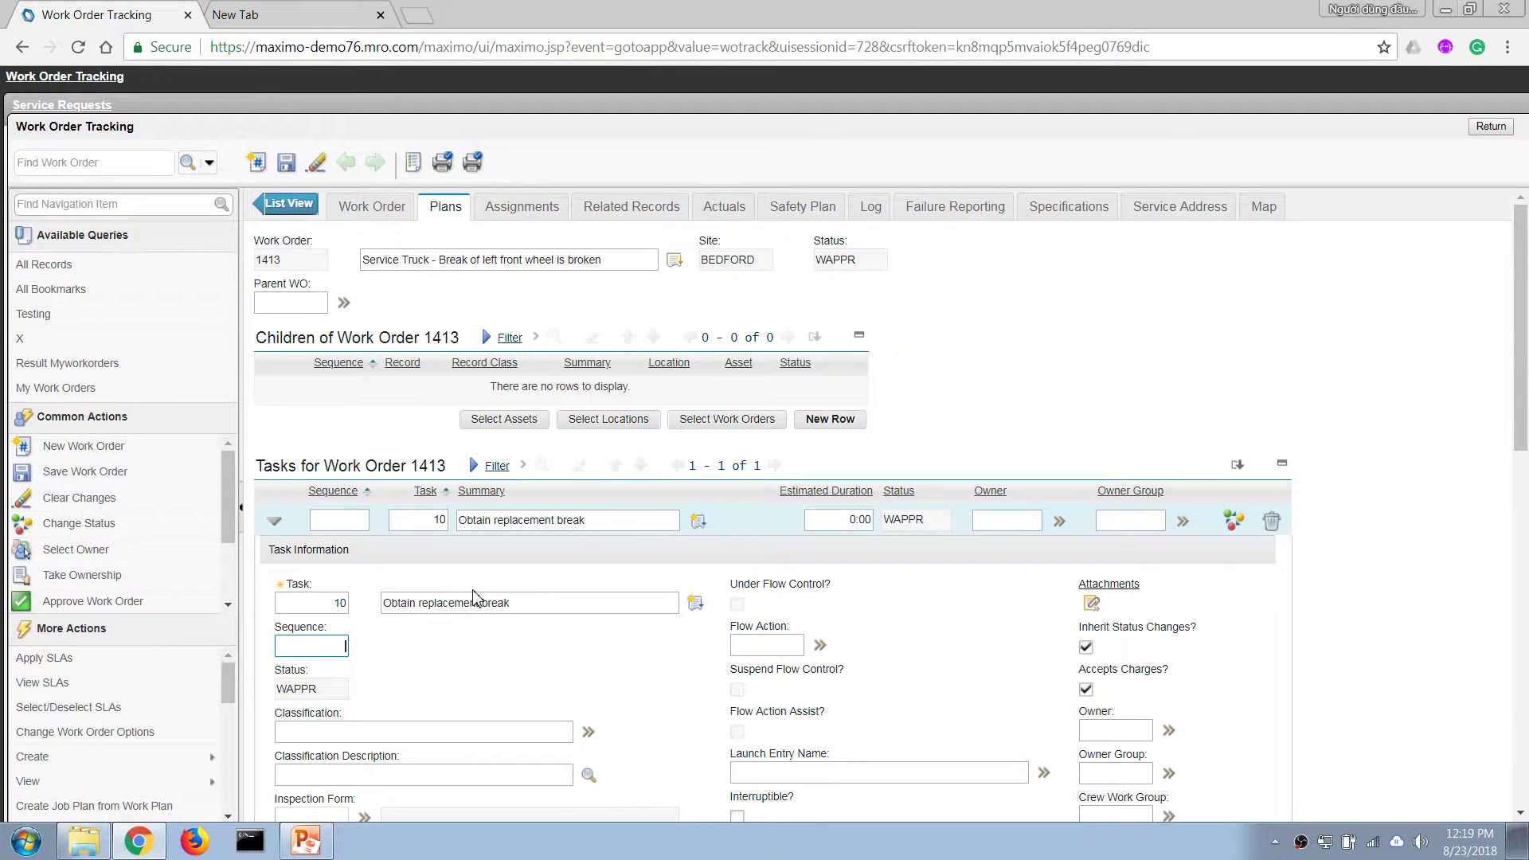
{"action": "scroll", "coordinate": [1526, 434], "scroll_direction": "down", "scroll_amount": 6}
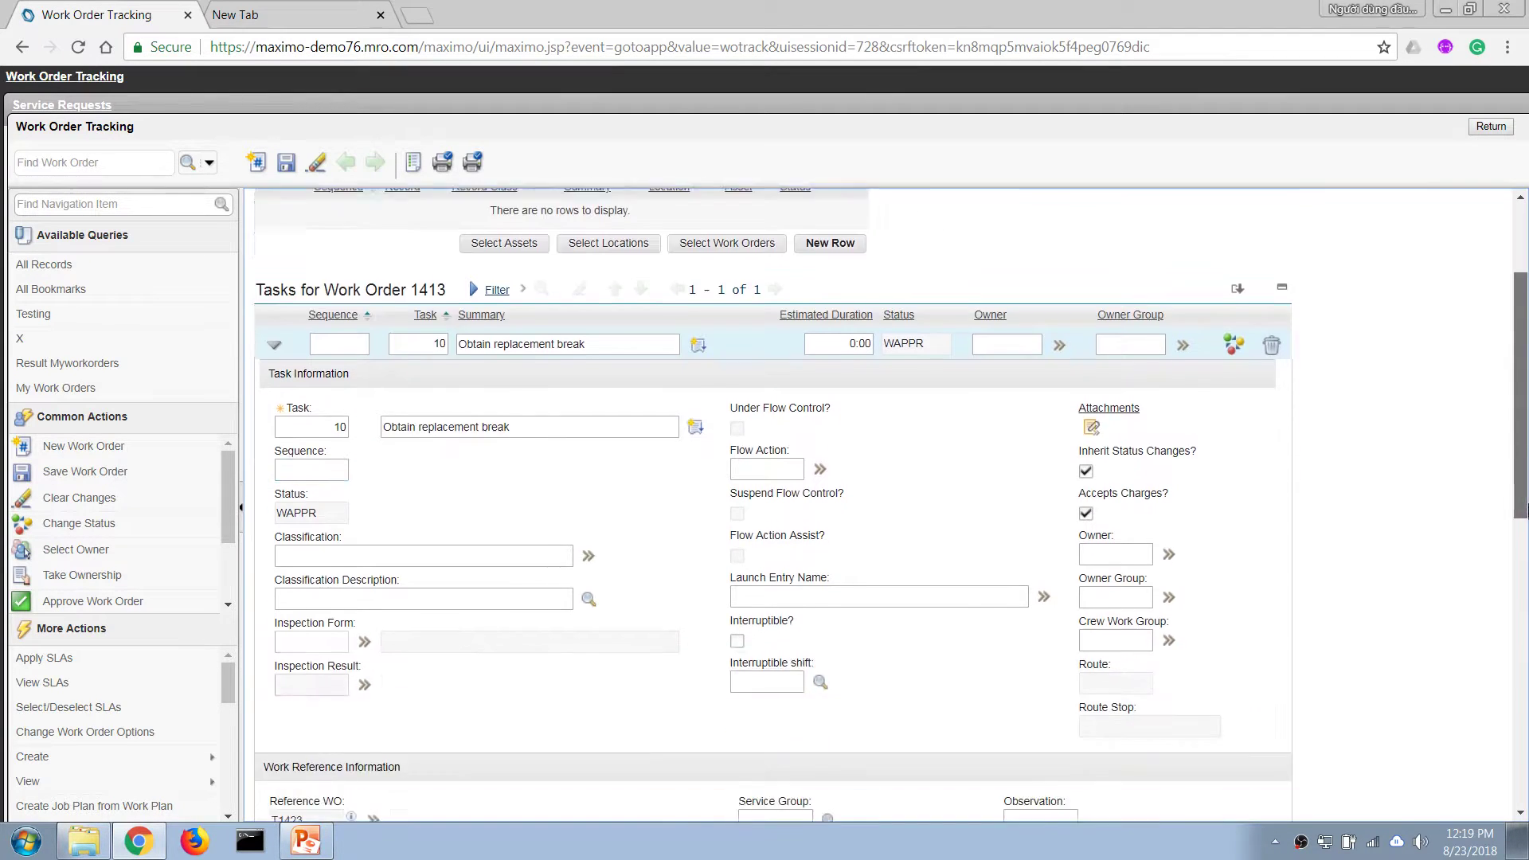
{"action": "scroll", "coordinate": [1522, 621], "scroll_direction": "down", "scroll_amount": 3}
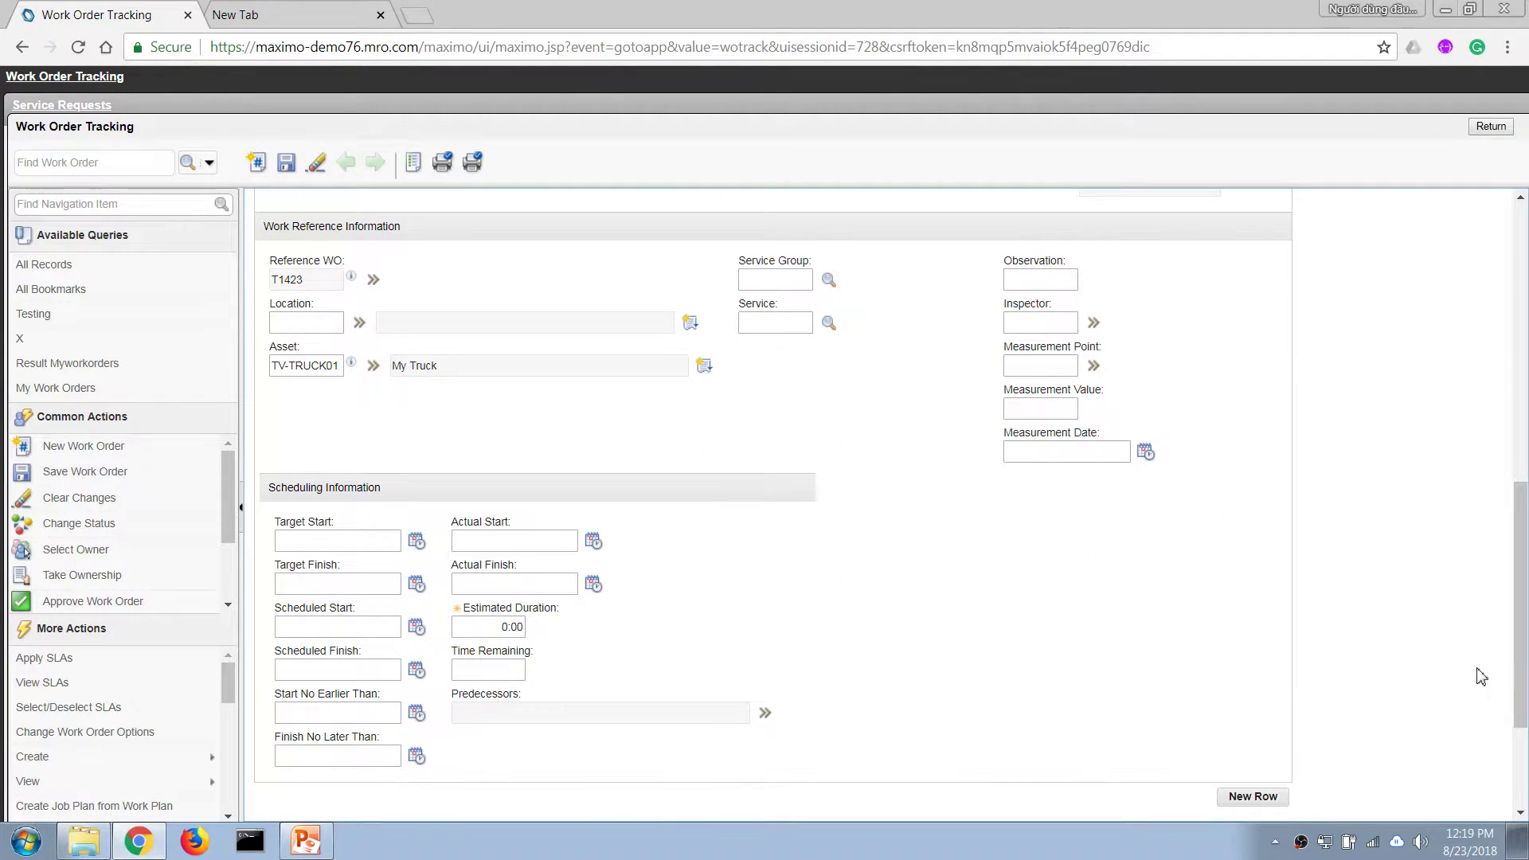
Add a new task row, task 20, described 'Replace Break', and save the work order.
{"action": "left_click", "coordinate": [1238, 796]}
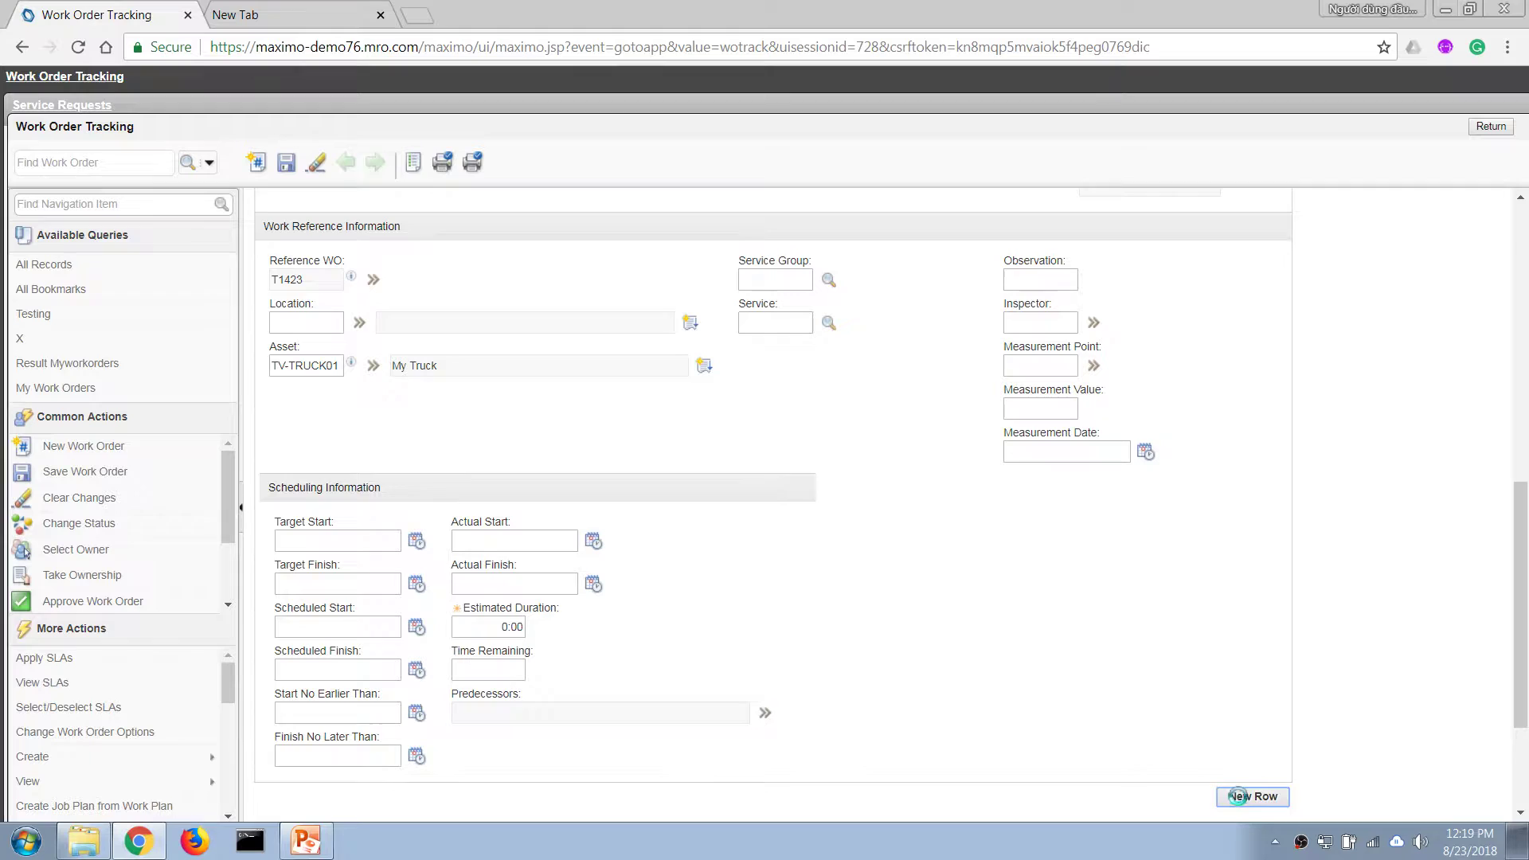
{"action": "left_click", "coordinate": [1238, 796]}
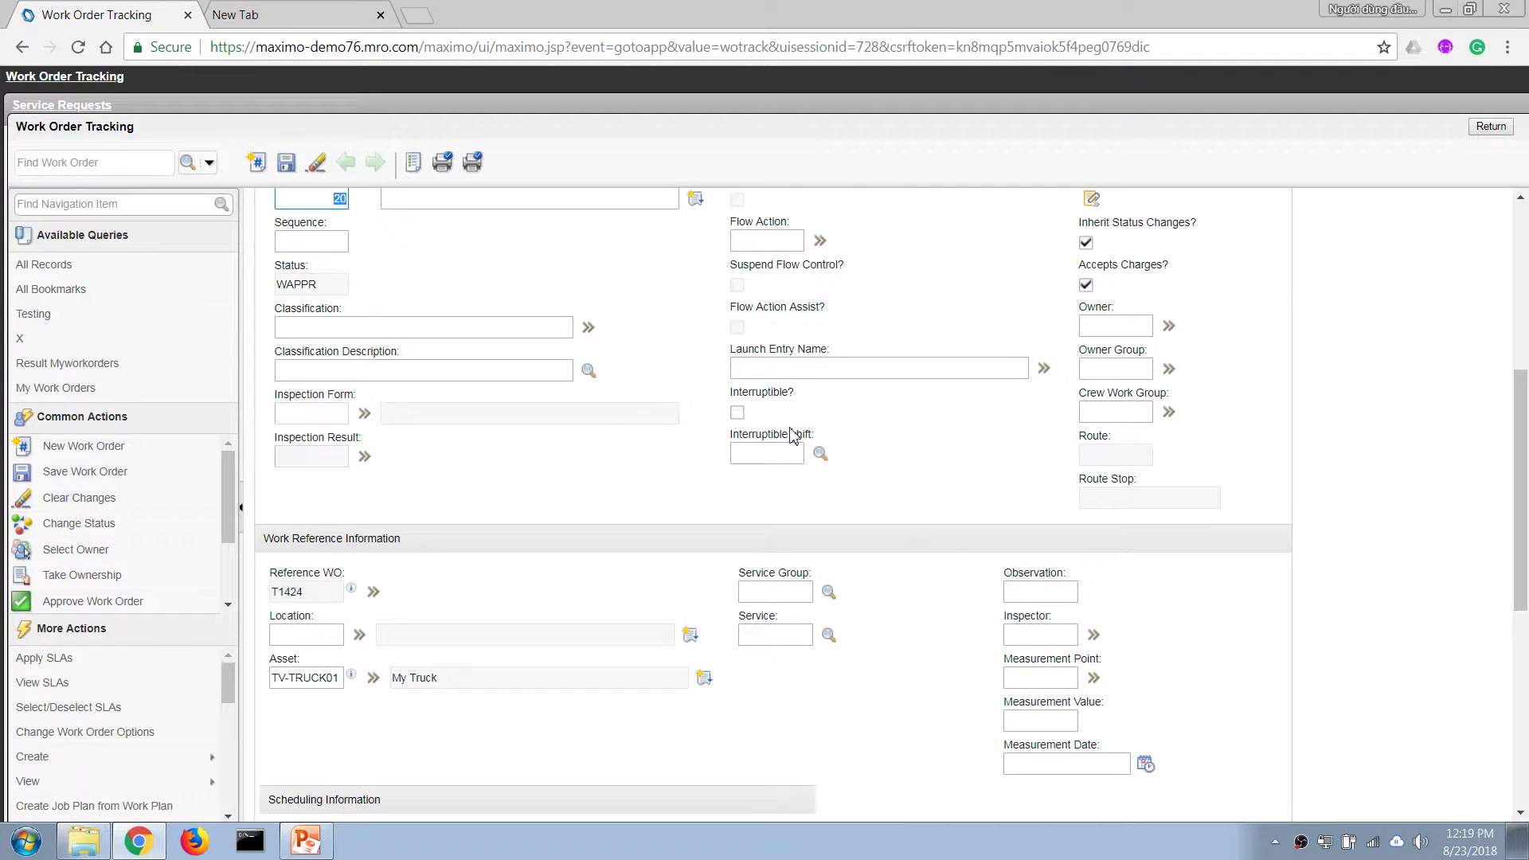
{"action": "left_click", "coordinate": [437, 201]}
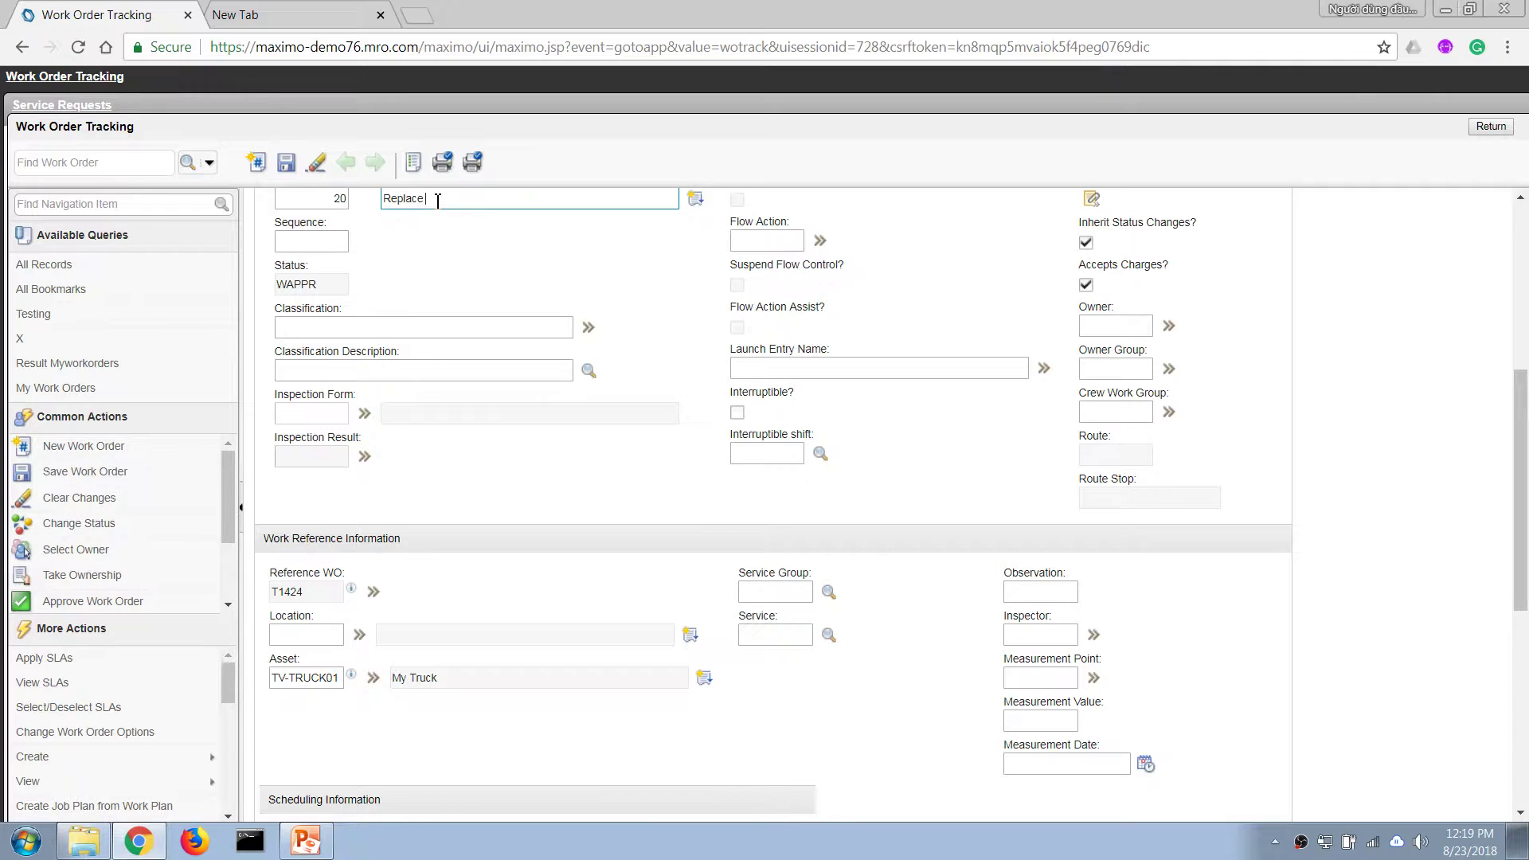
{"action": "type", "text": "Replace Break"}
{"action": "key", "text": "Tab"}
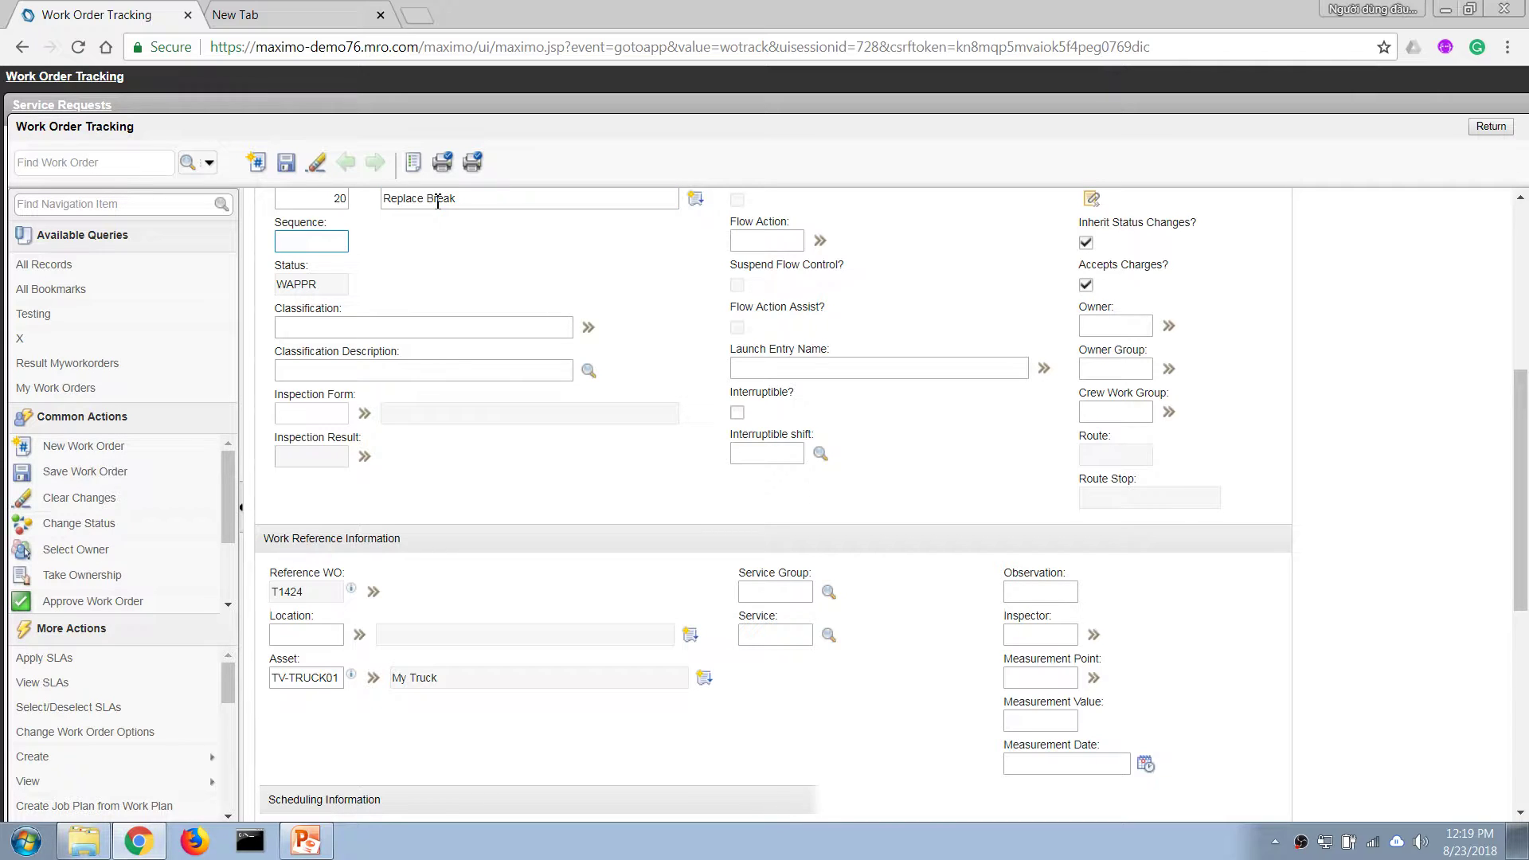
{"action": "left_click", "coordinate": [286, 164]}
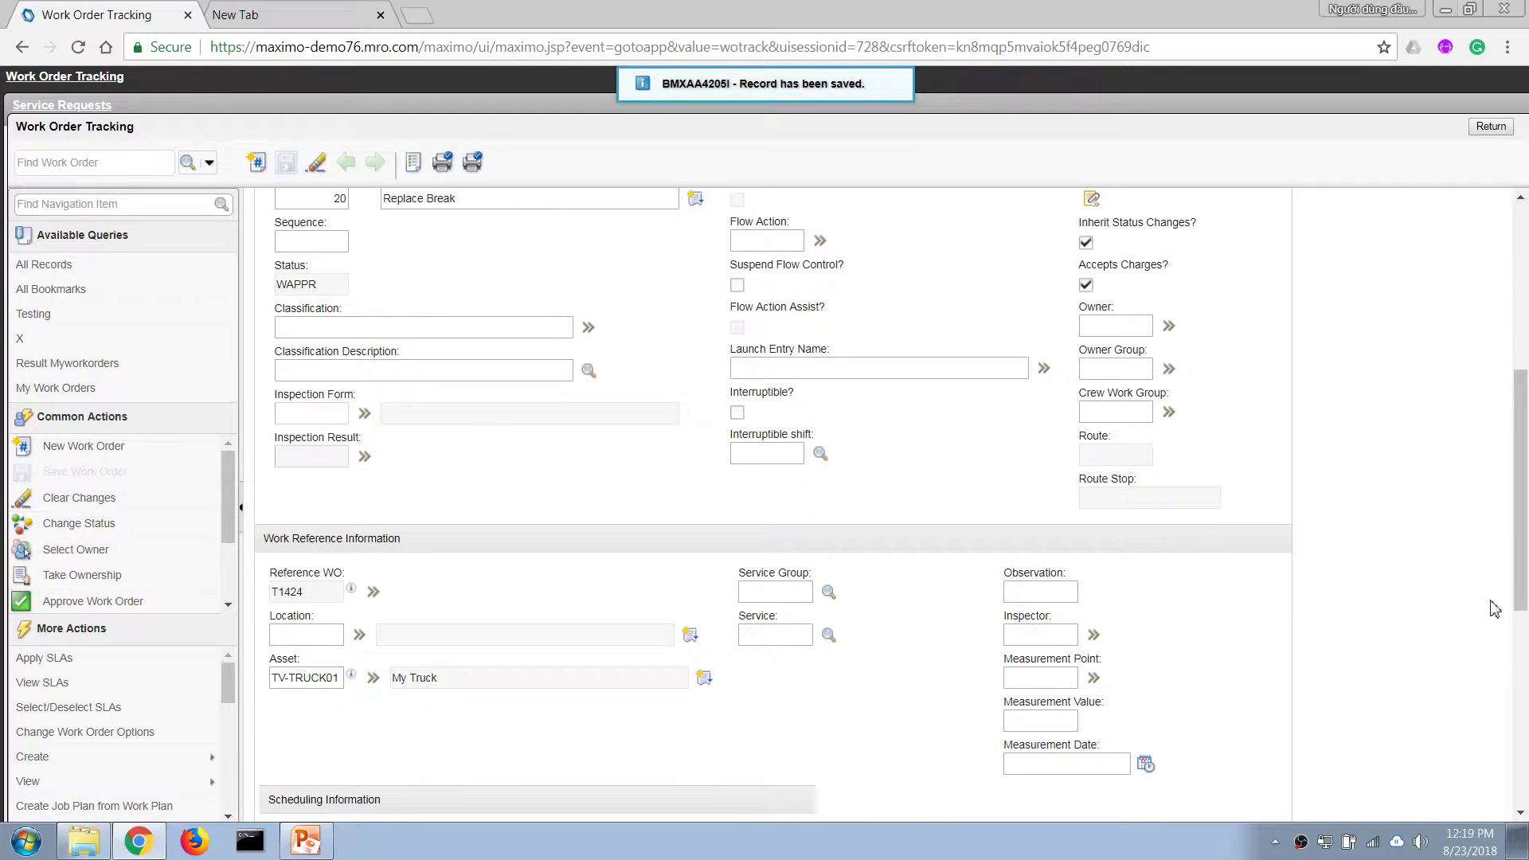
{"action": "left_click_drag", "start_coordinate": [1519, 612], "coordinate": [1454, 746]}
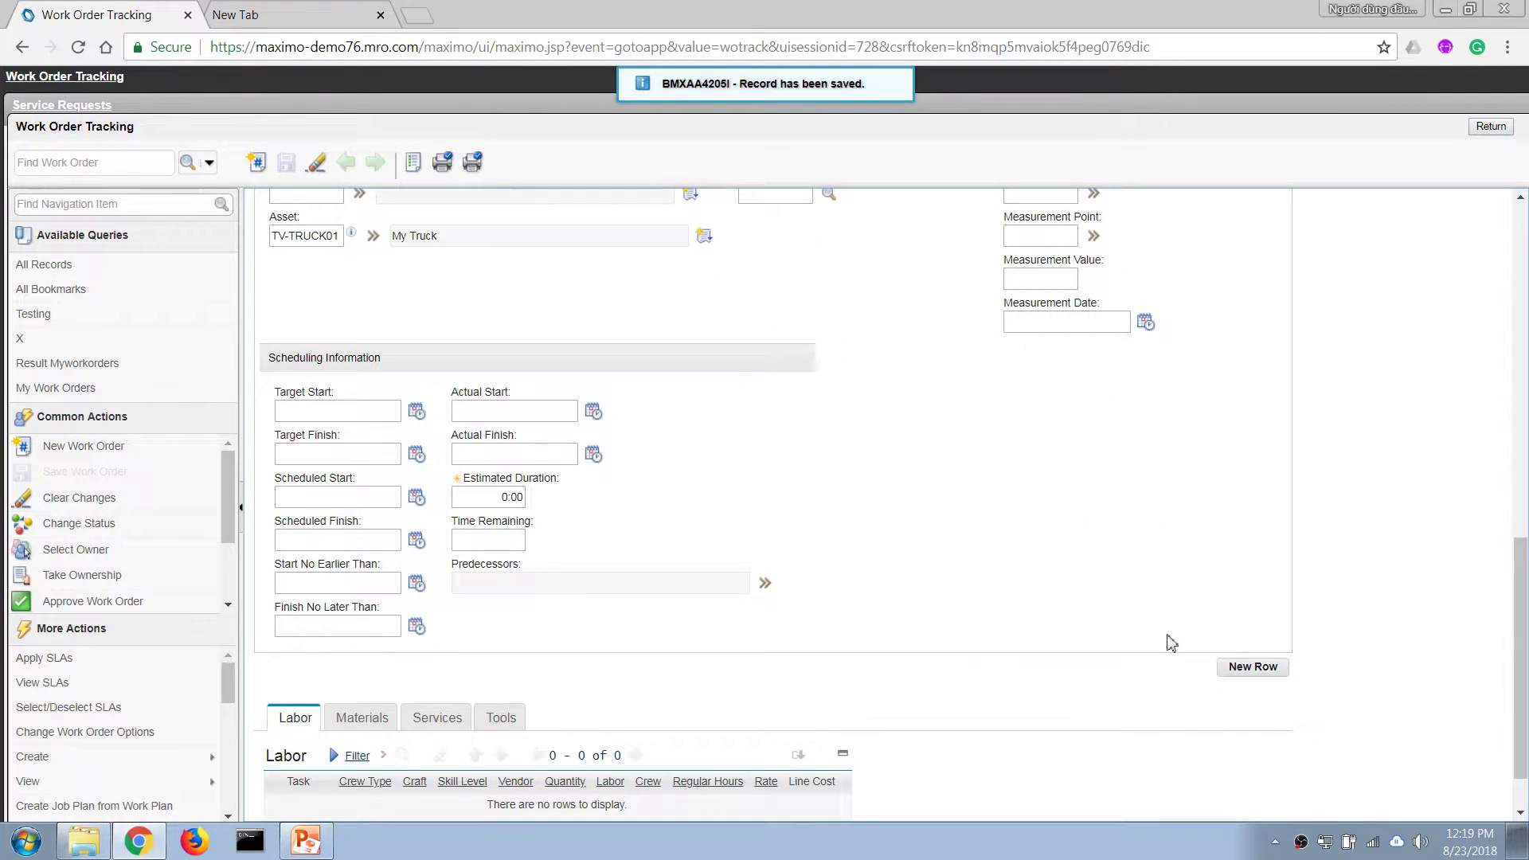
{"action": "left_click_drag", "start_coordinate": [1521, 662], "coordinate": [1460, 720]}
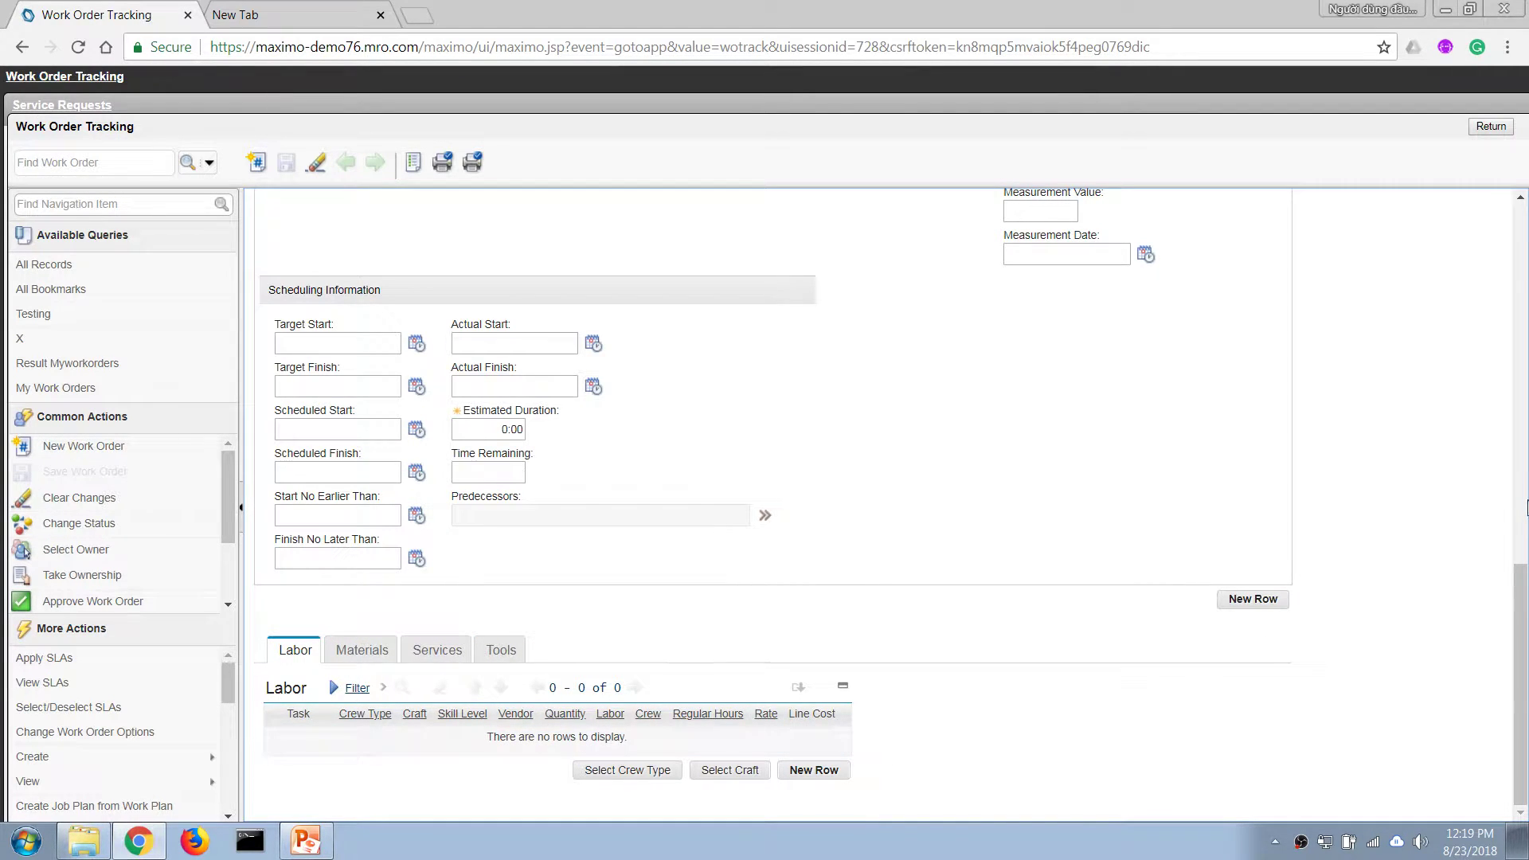
{"action": "scroll", "coordinate": [1526, 500], "scroll_direction": "up", "scroll_amount": 15}
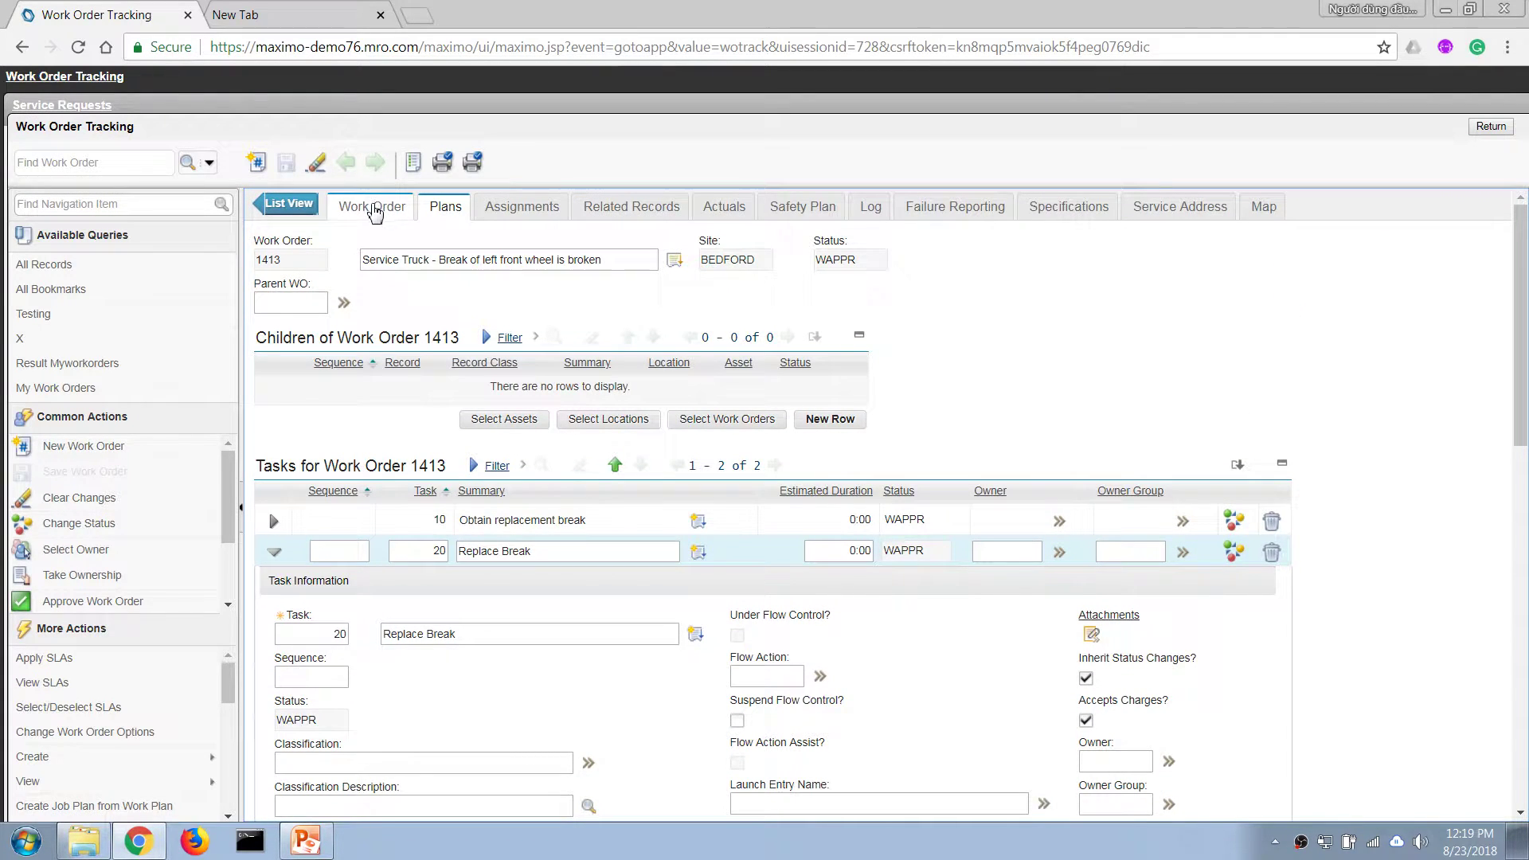
Set the scheduled start to 8/30/18 07:30 AM on the Work Order tab.
{"action": "left_click", "coordinate": [375, 210]}
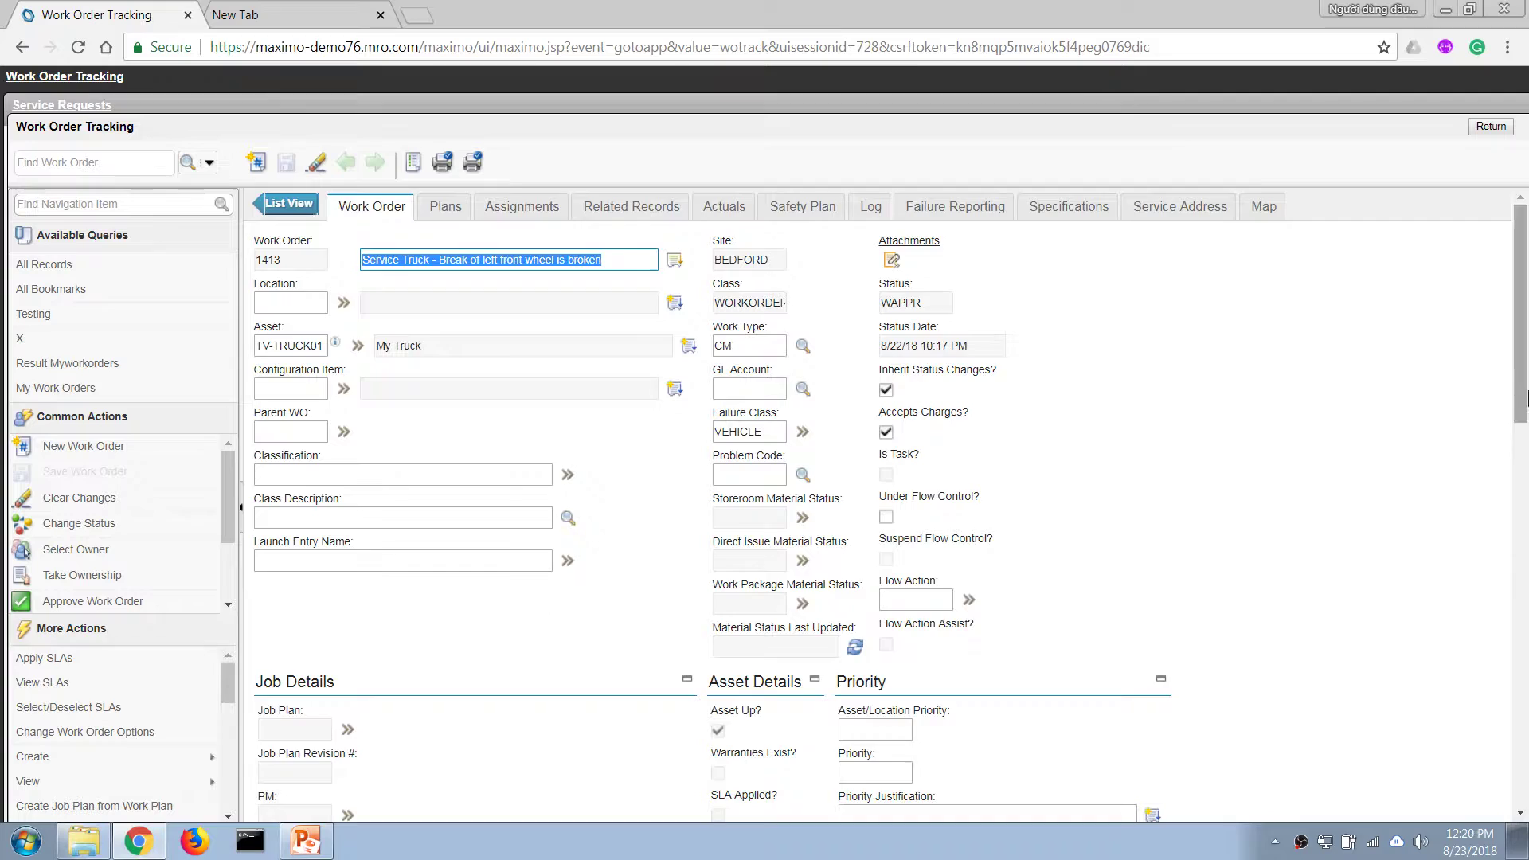
{"action": "left_click_drag", "start_coordinate": [1517, 414], "coordinate": [1461, 683]}
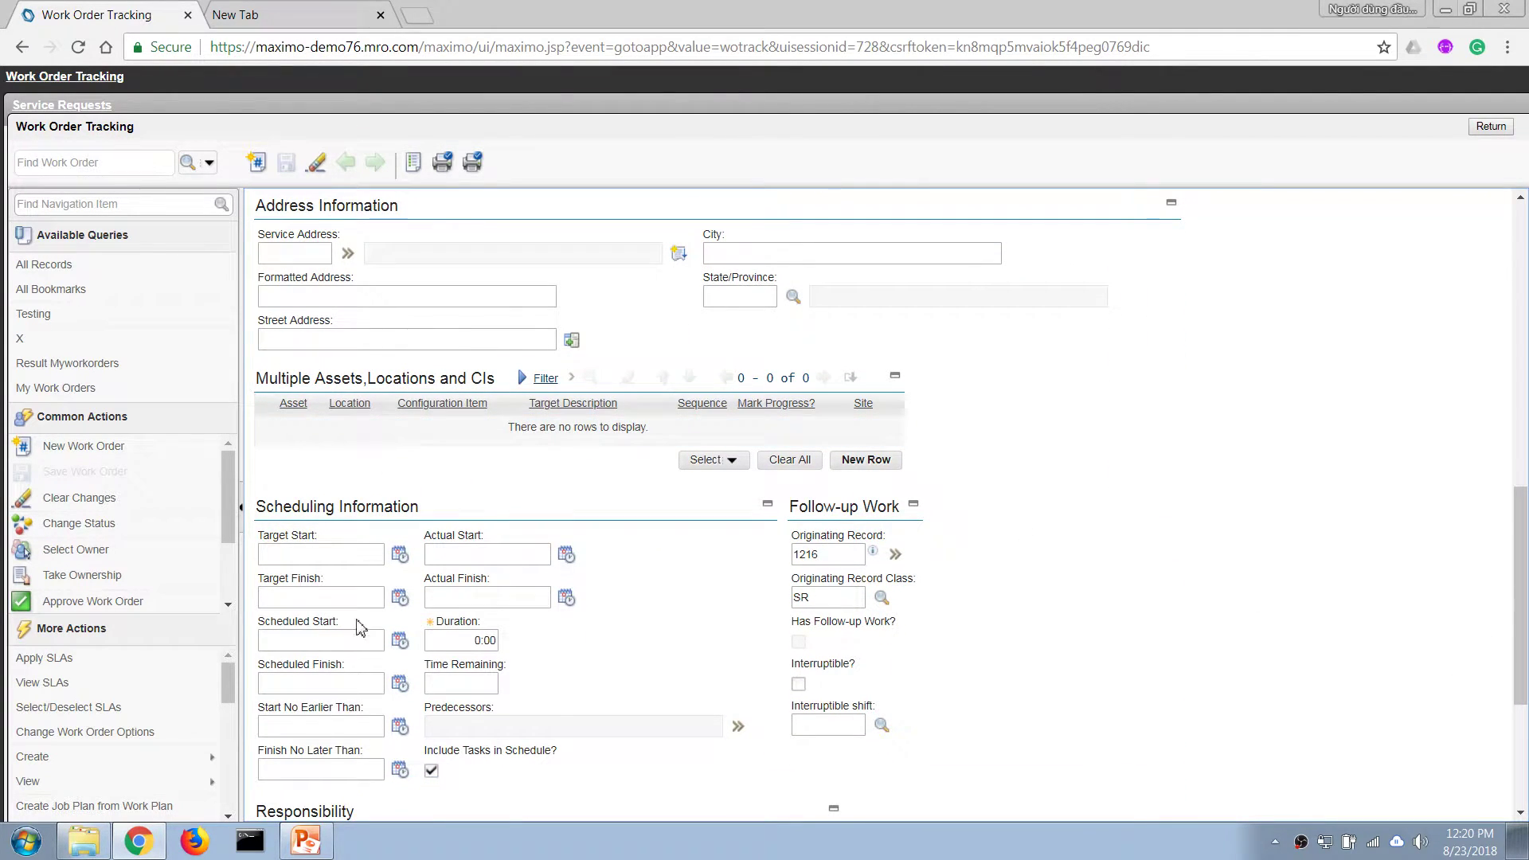
{"action": "left_click", "coordinate": [400, 641]}
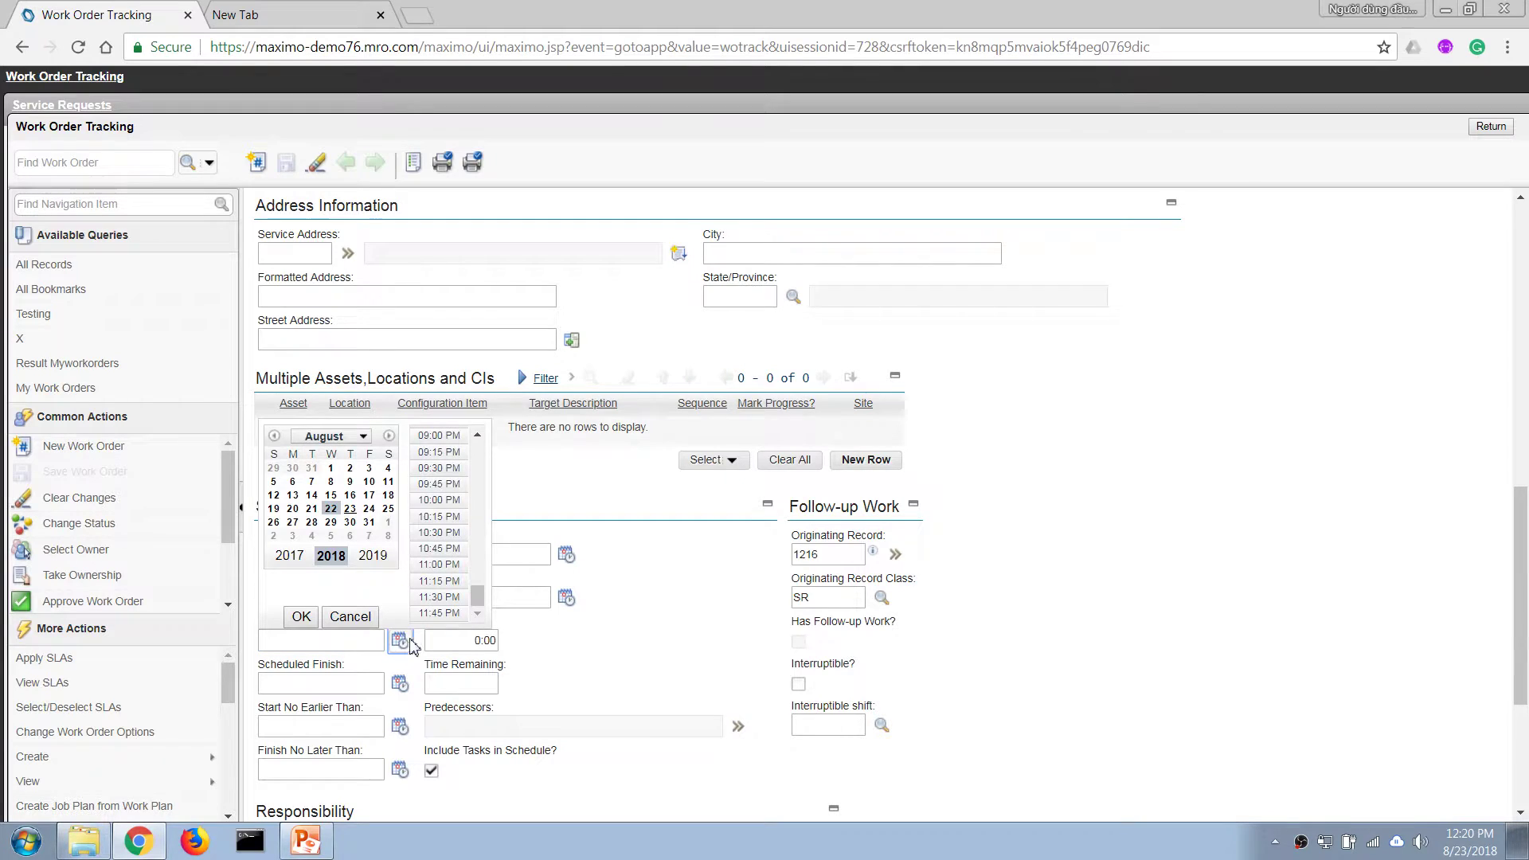
{"action": "left_click", "coordinate": [350, 522]}
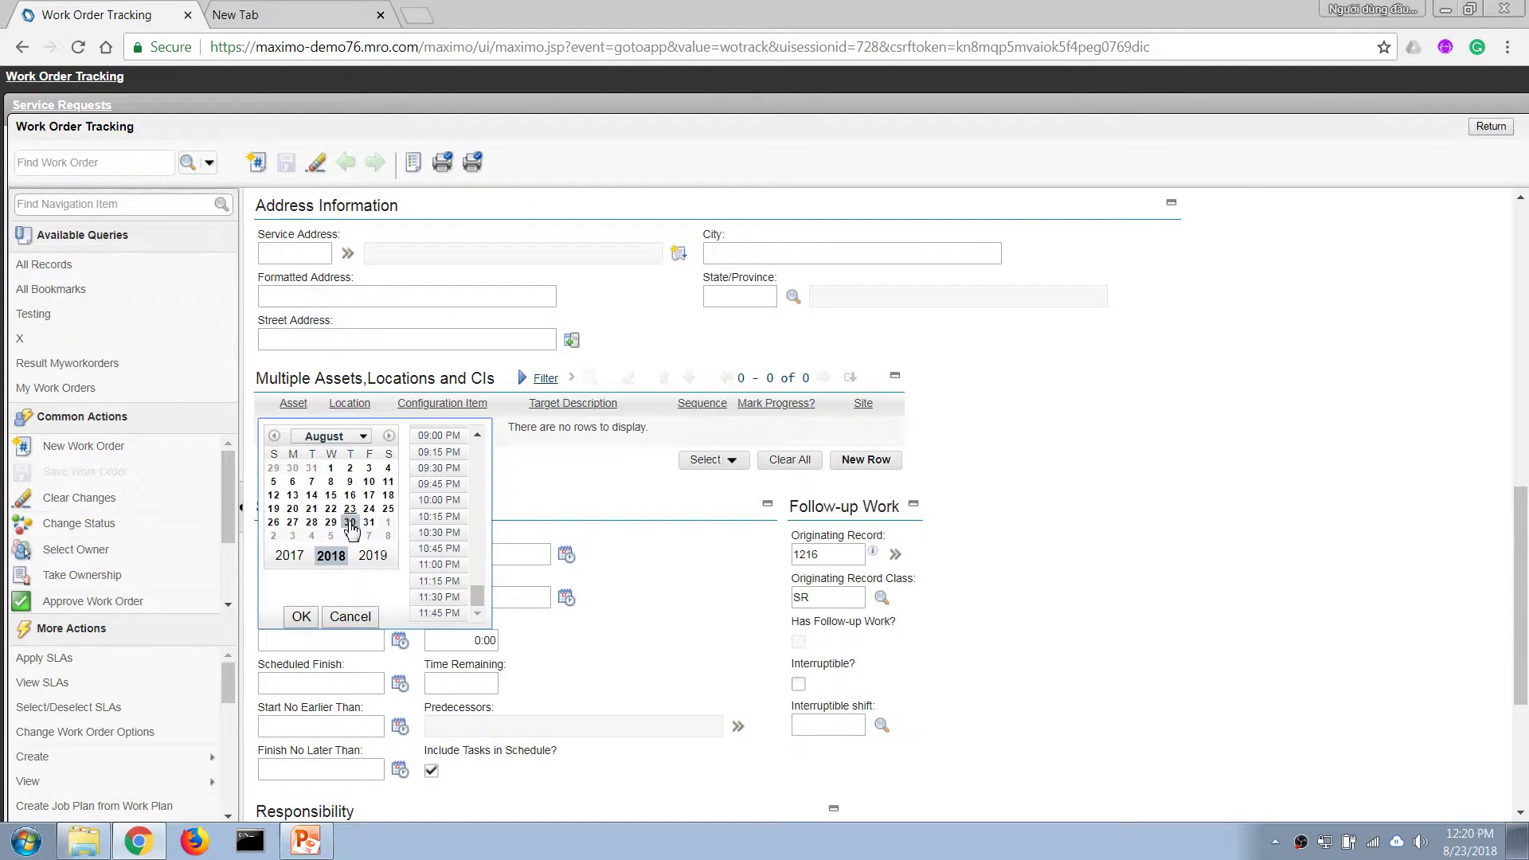
{"action": "scroll", "coordinate": [480, 469], "scroll_direction": "up", "scroll_amount": 7}
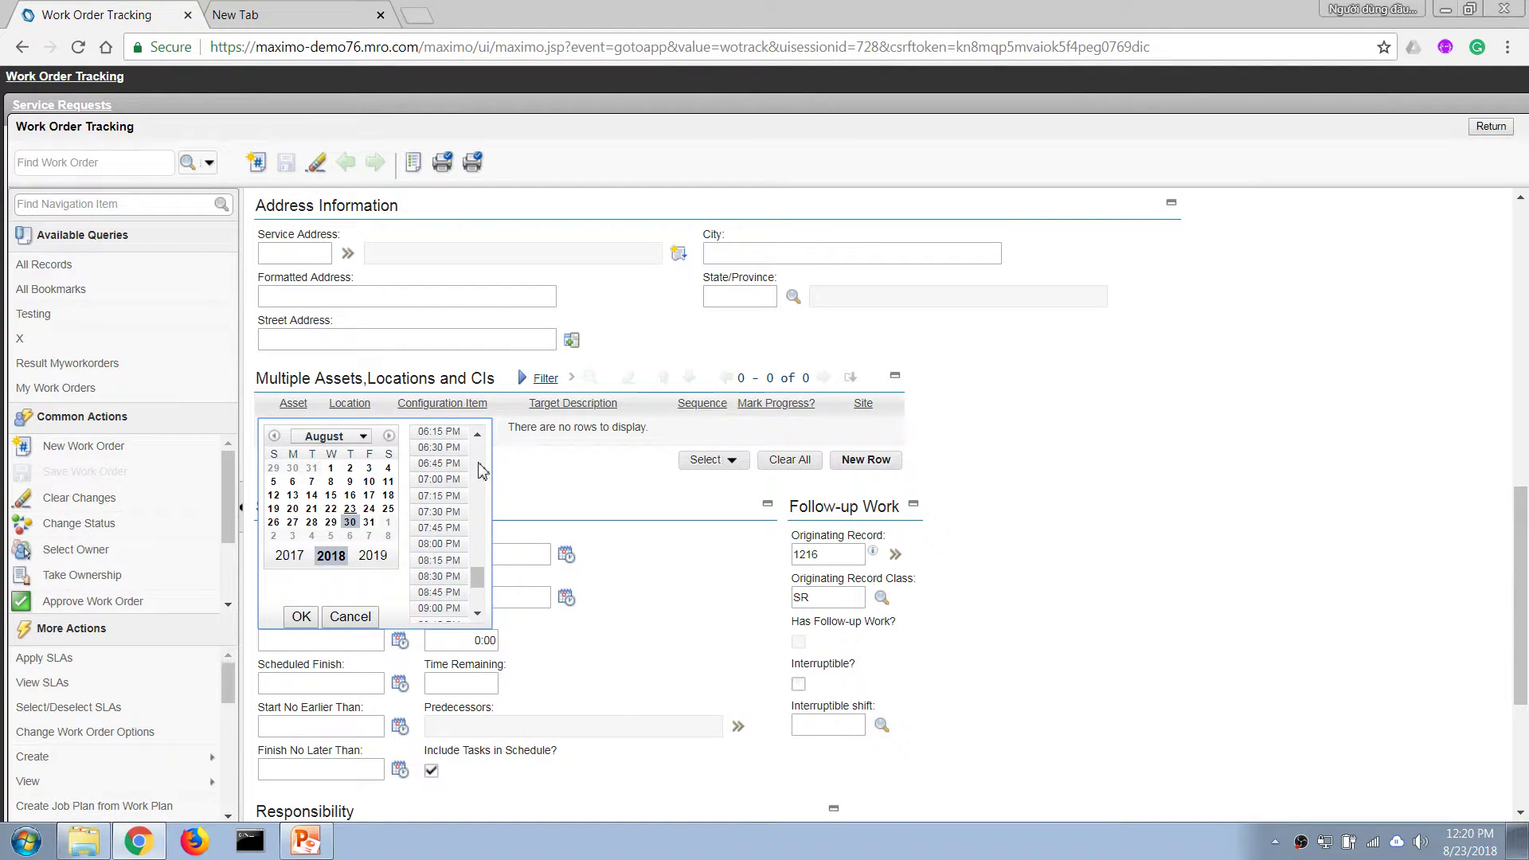
{"action": "scroll", "coordinate": [480, 470], "scroll_direction": "up", "scroll_amount": 6}
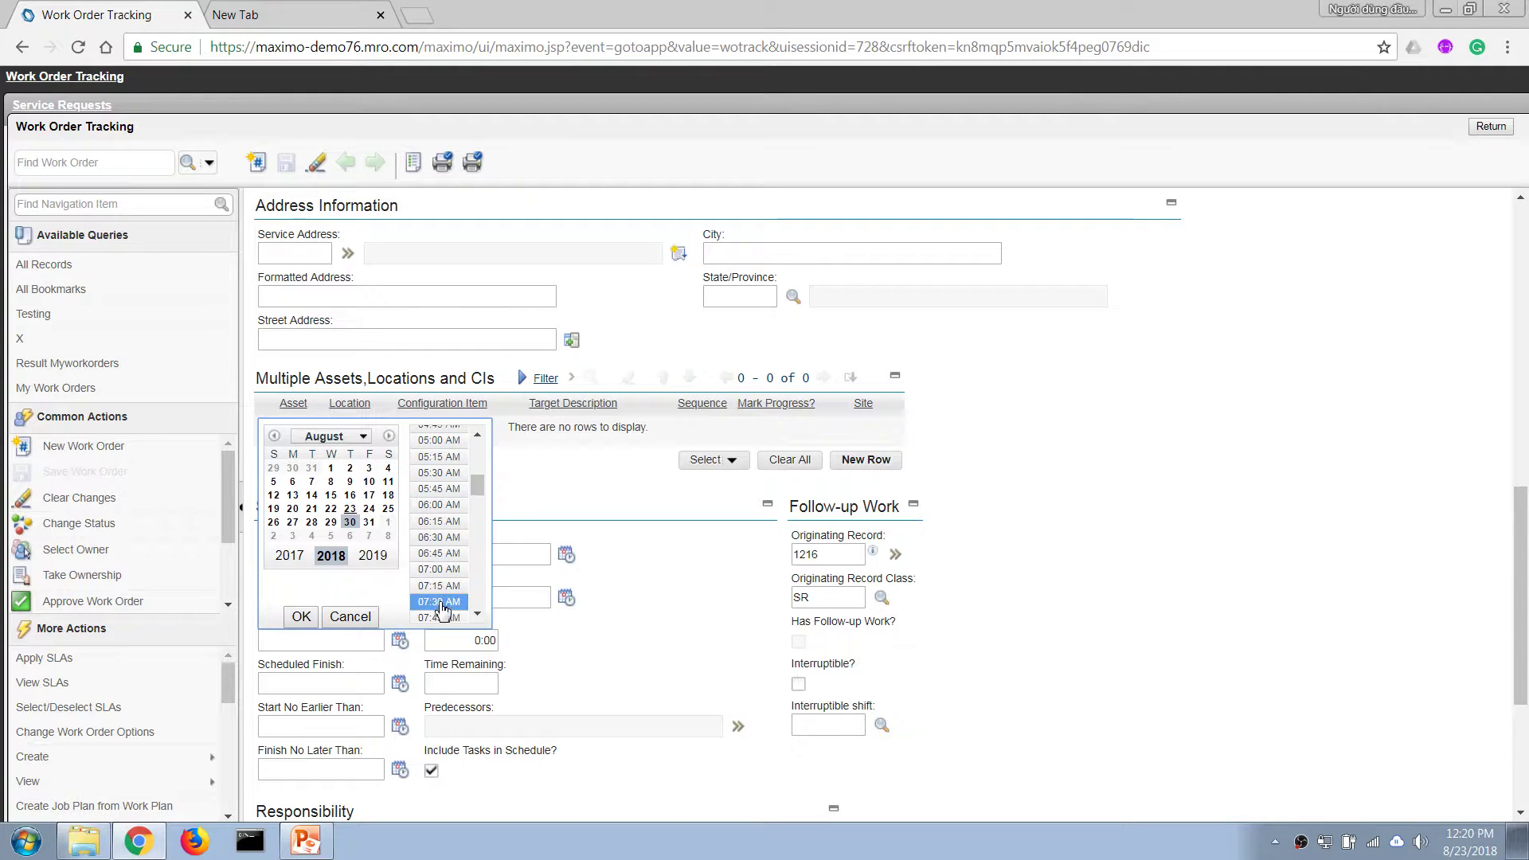
{"action": "left_click", "coordinate": [440, 602]}
{"action": "left_click", "coordinate": [301, 616]}
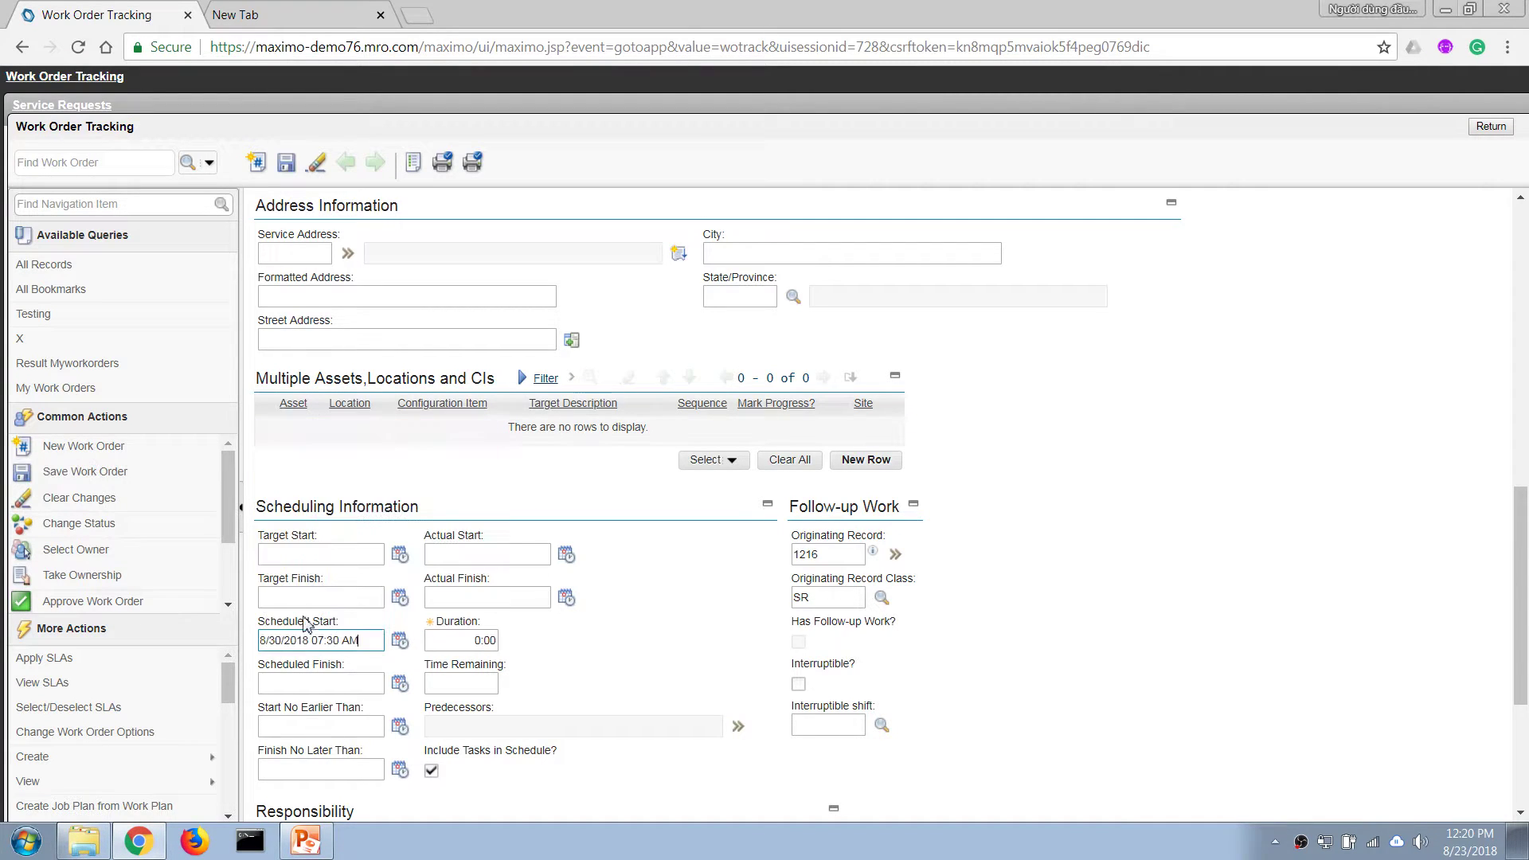
Set the scheduled finish to 8/30/18 10:45 AM and save.
{"action": "left_click", "coordinate": [326, 684]}
{"action": "left_click", "coordinate": [400, 683]}
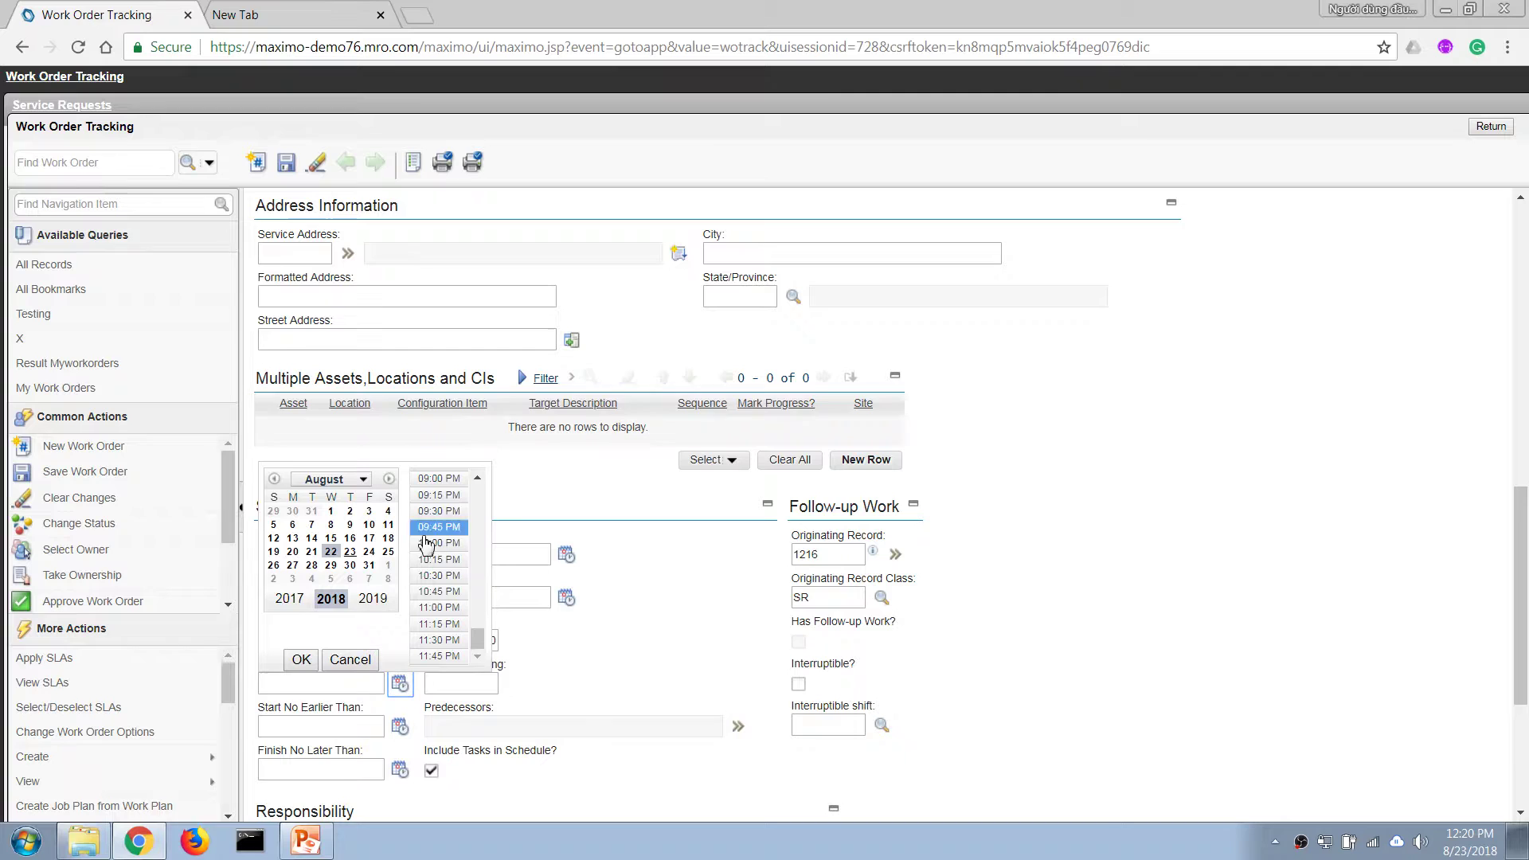
{"action": "left_click", "coordinate": [350, 564]}
{"action": "scroll", "coordinate": [468, 559], "scroll_direction": "up", "scroll_amount": 6}
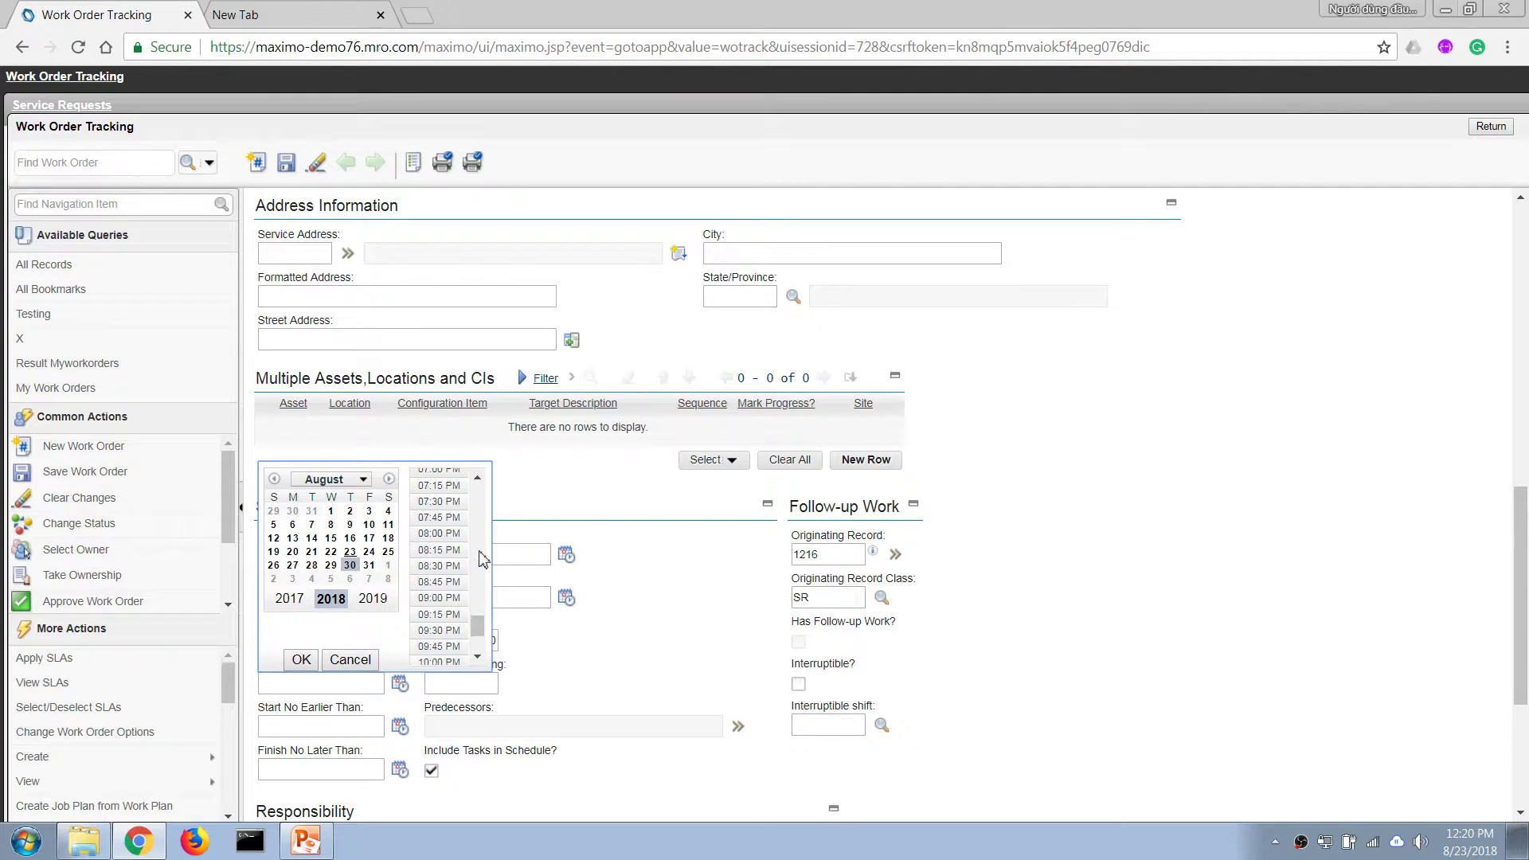
{"action": "scroll", "coordinate": [466, 549], "scroll_direction": "up", "scroll_amount": 3}
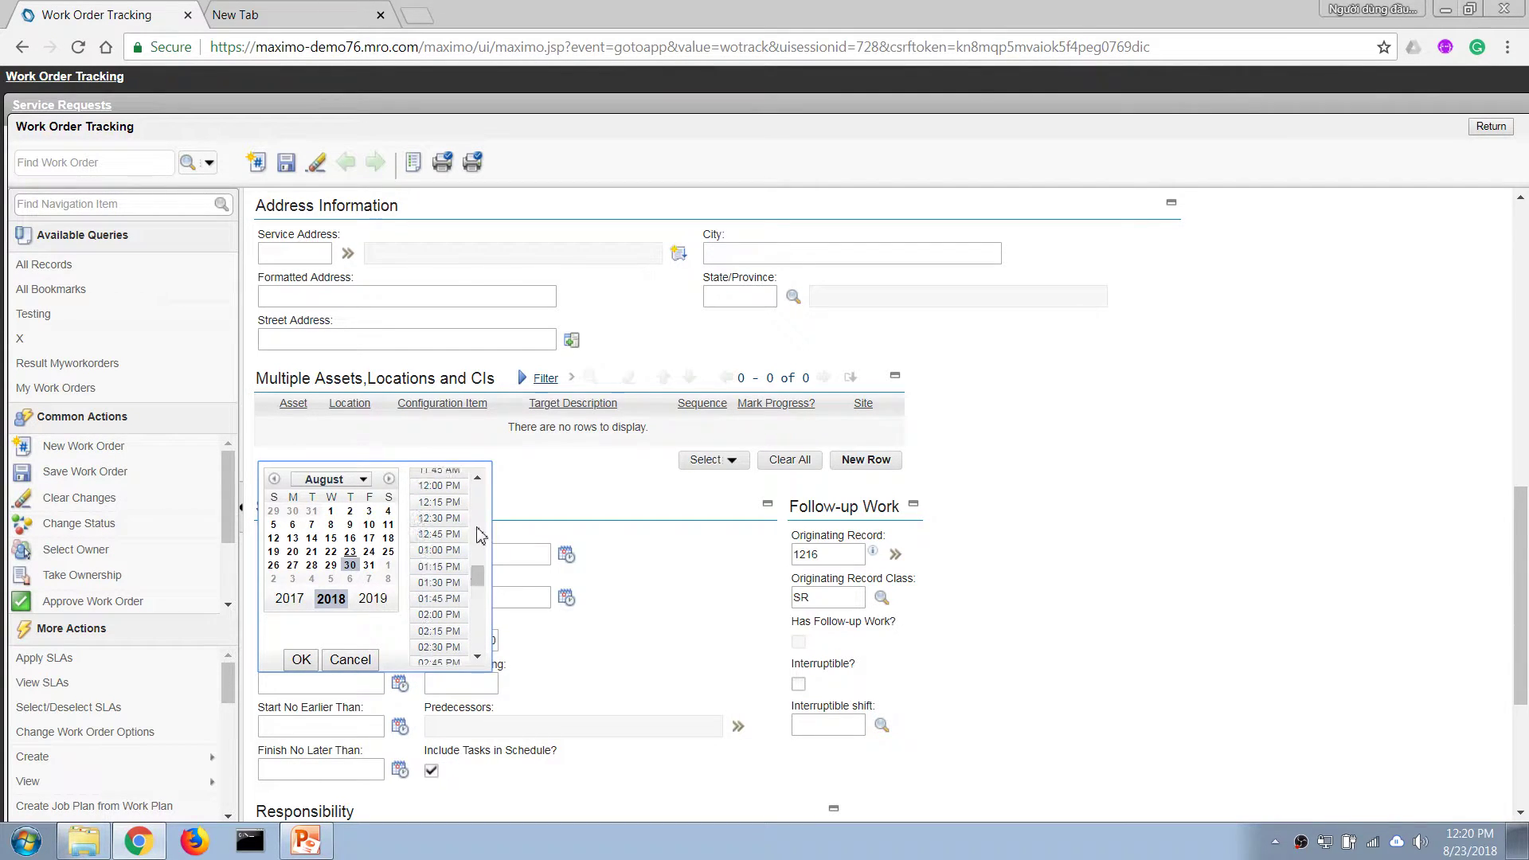
{"action": "left_click", "coordinate": [440, 508]}
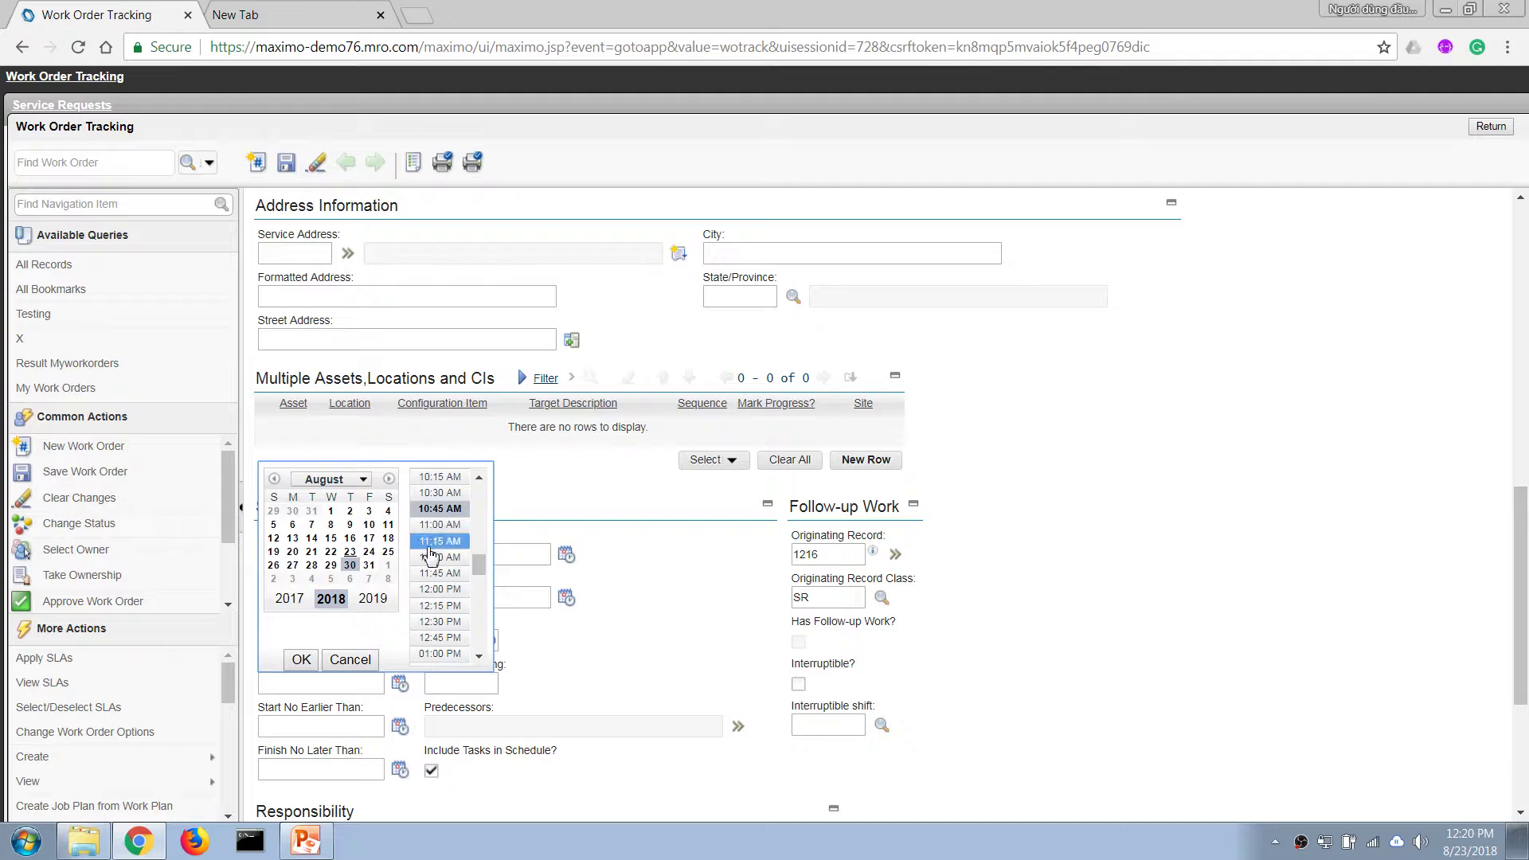
{"action": "left_click", "coordinate": [316, 658]}
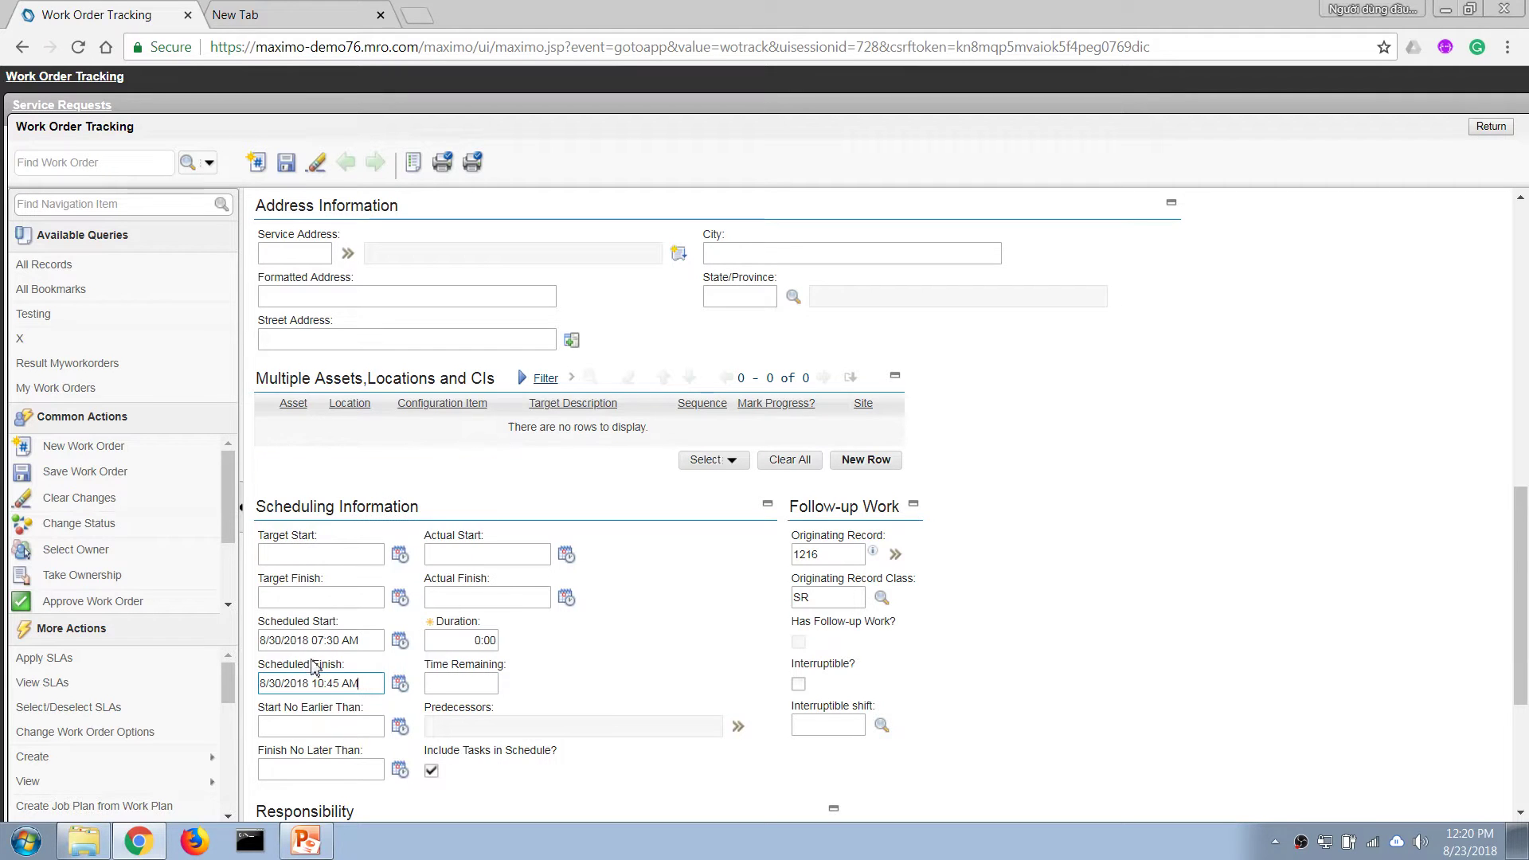
{"action": "left_click", "coordinate": [286, 163]}
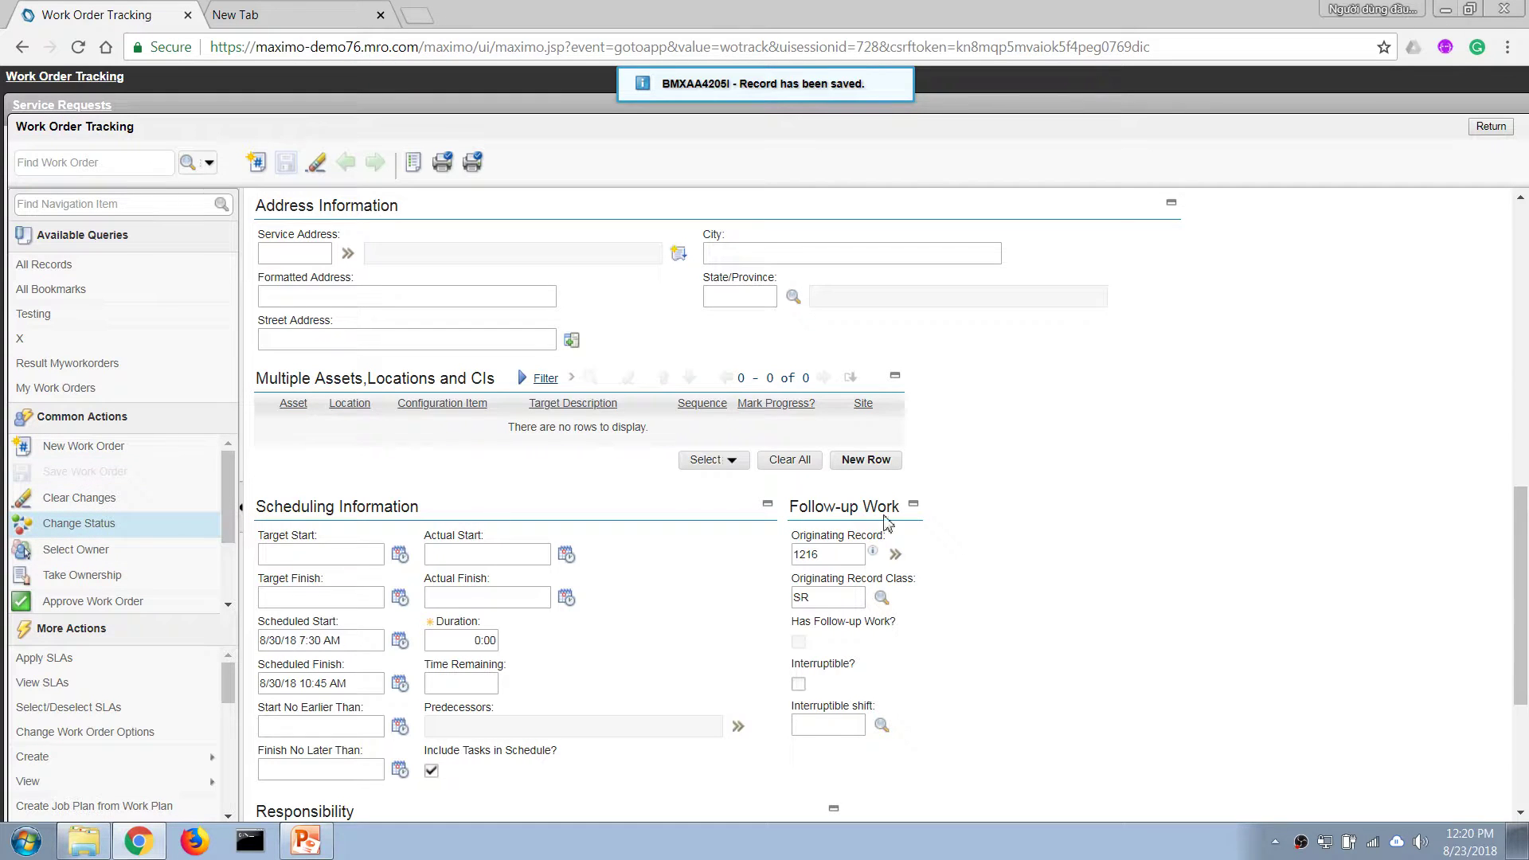
{"action": "scroll", "coordinate": [1517, 585], "scroll_direction": "up", "scroll_amount": 10}
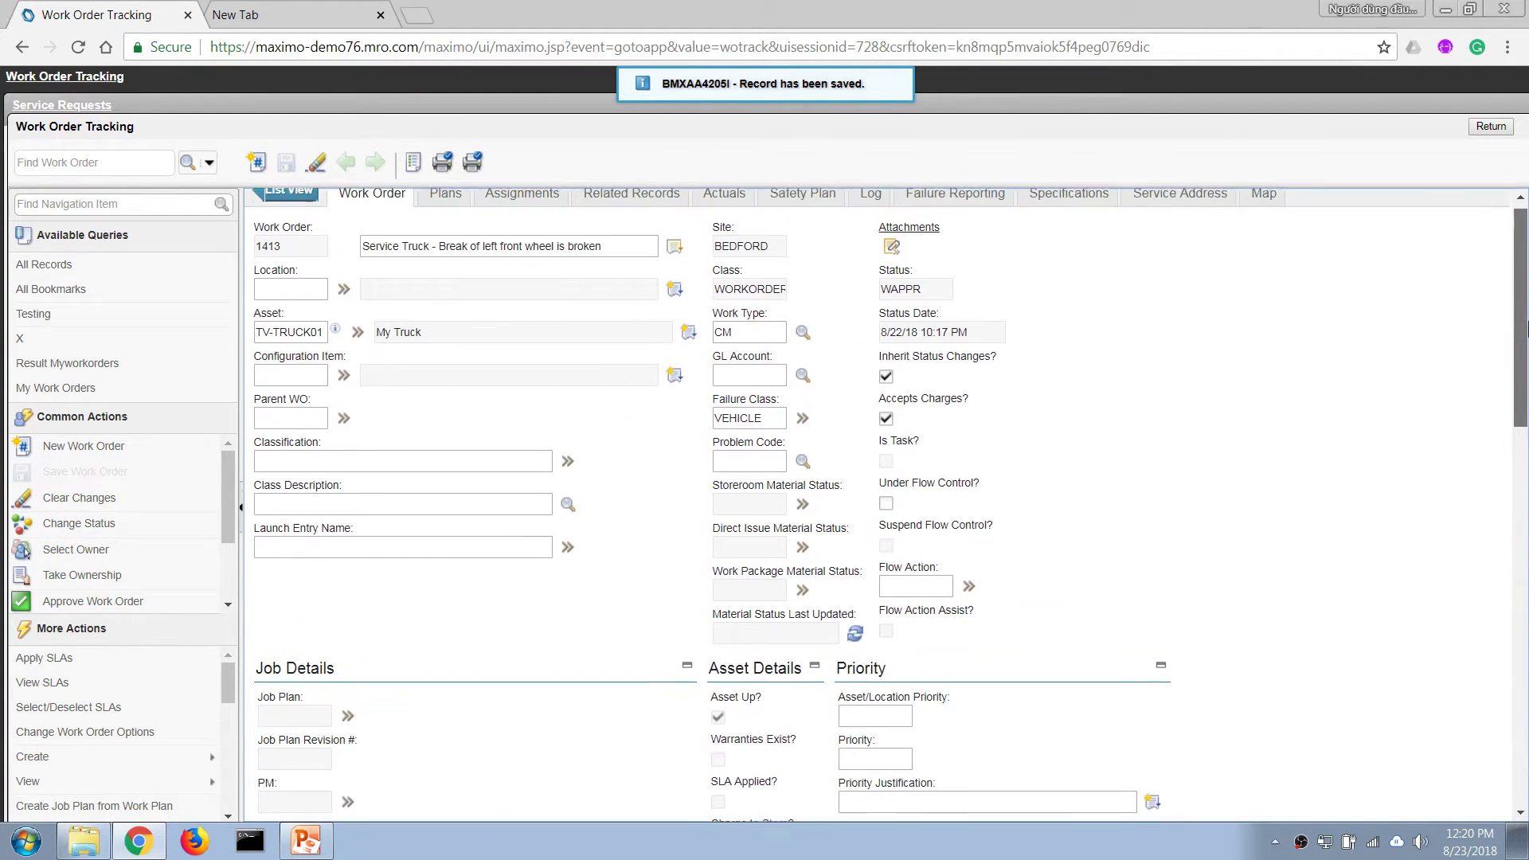
Change work order 1413's status to Approved.
{"action": "left_click", "coordinate": [137, 525]}
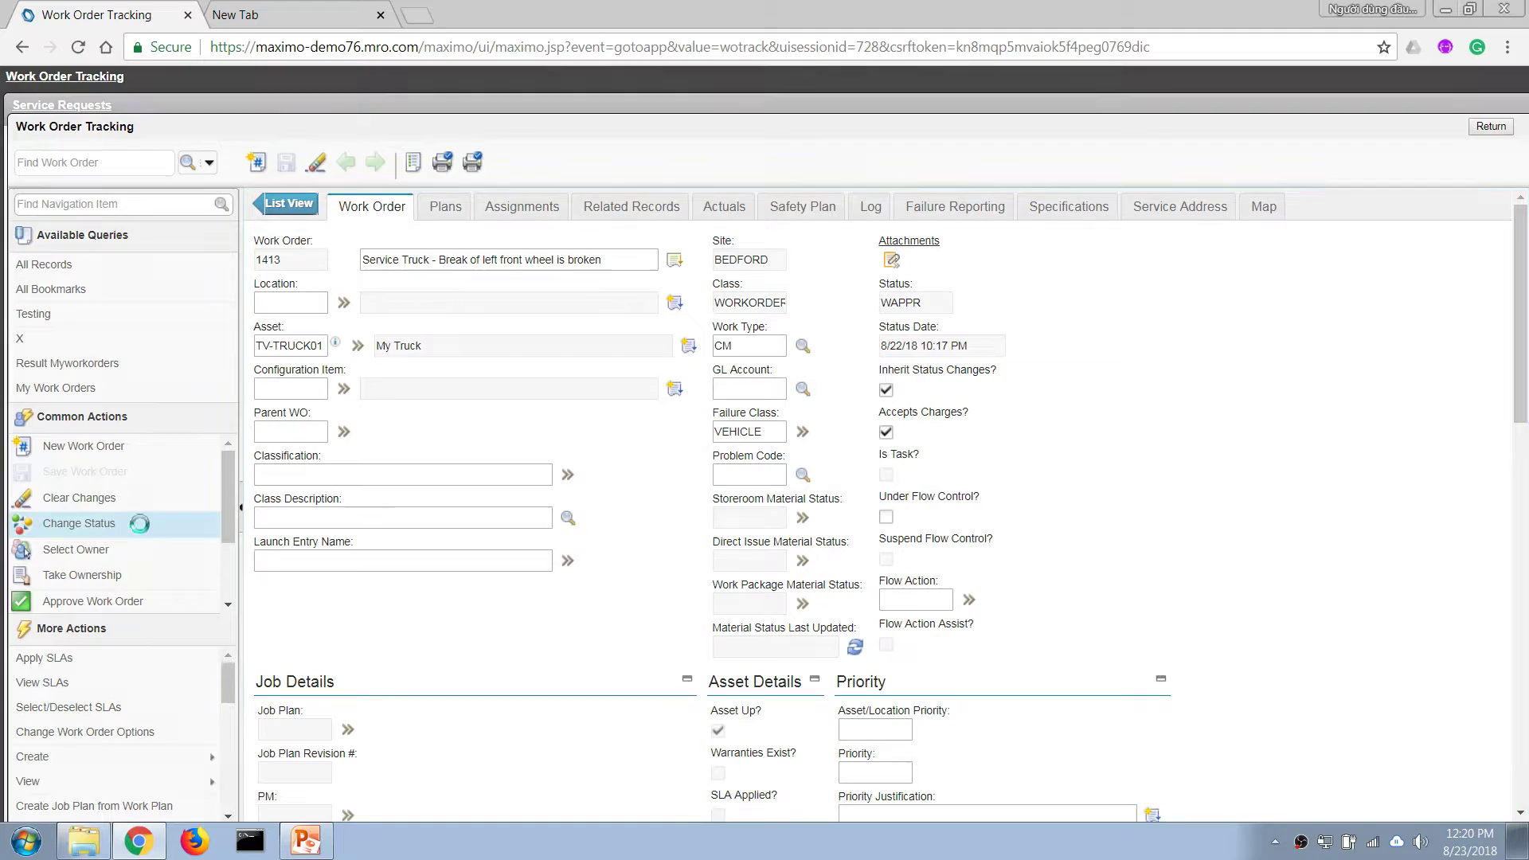
{"action": "left_click", "coordinate": [655, 383]}
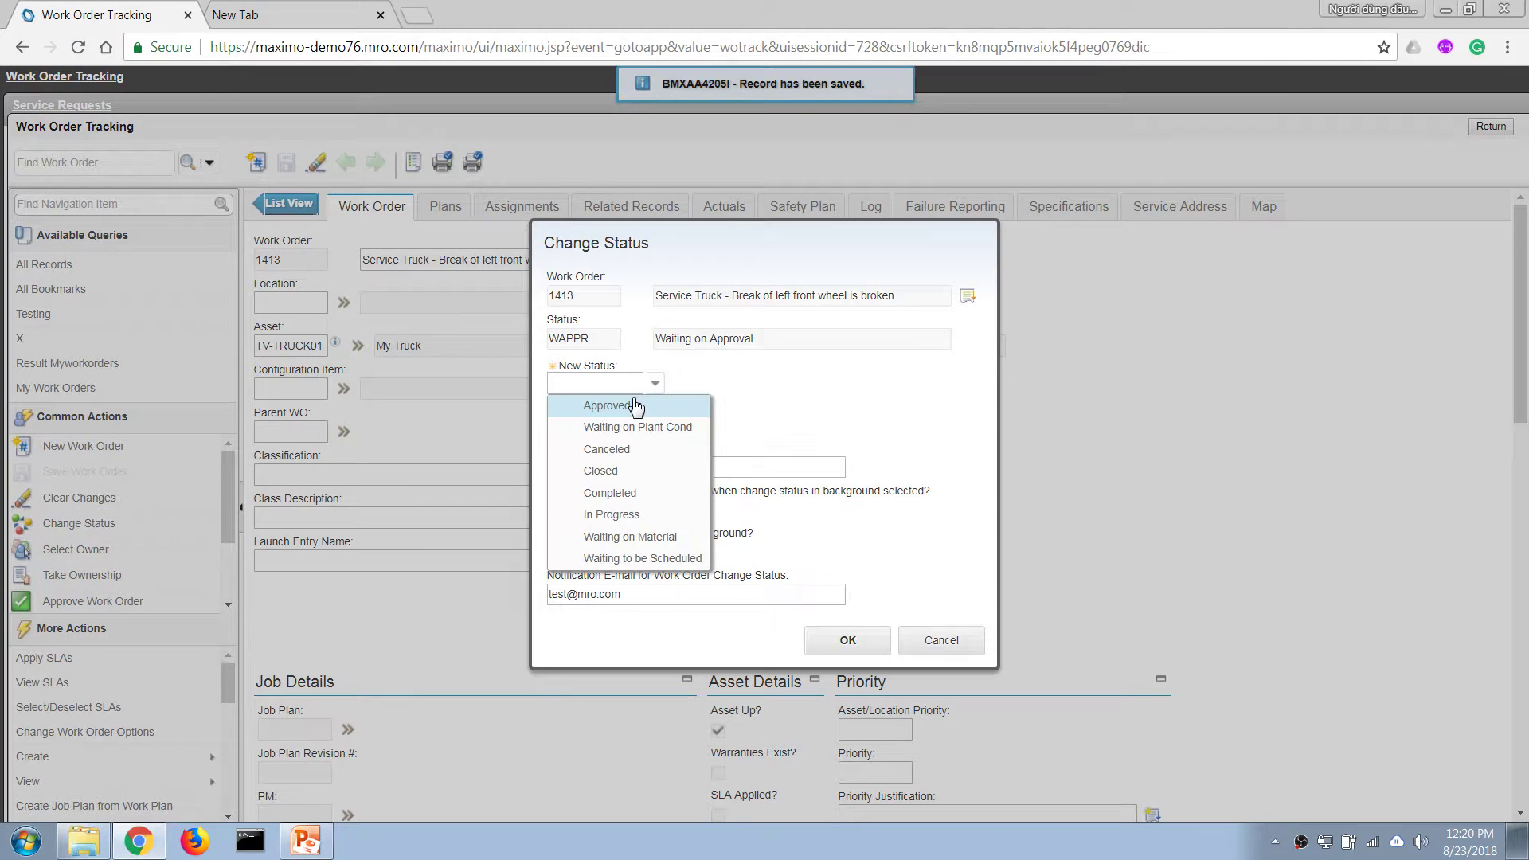
{"action": "left_click", "coordinate": [607, 405]}
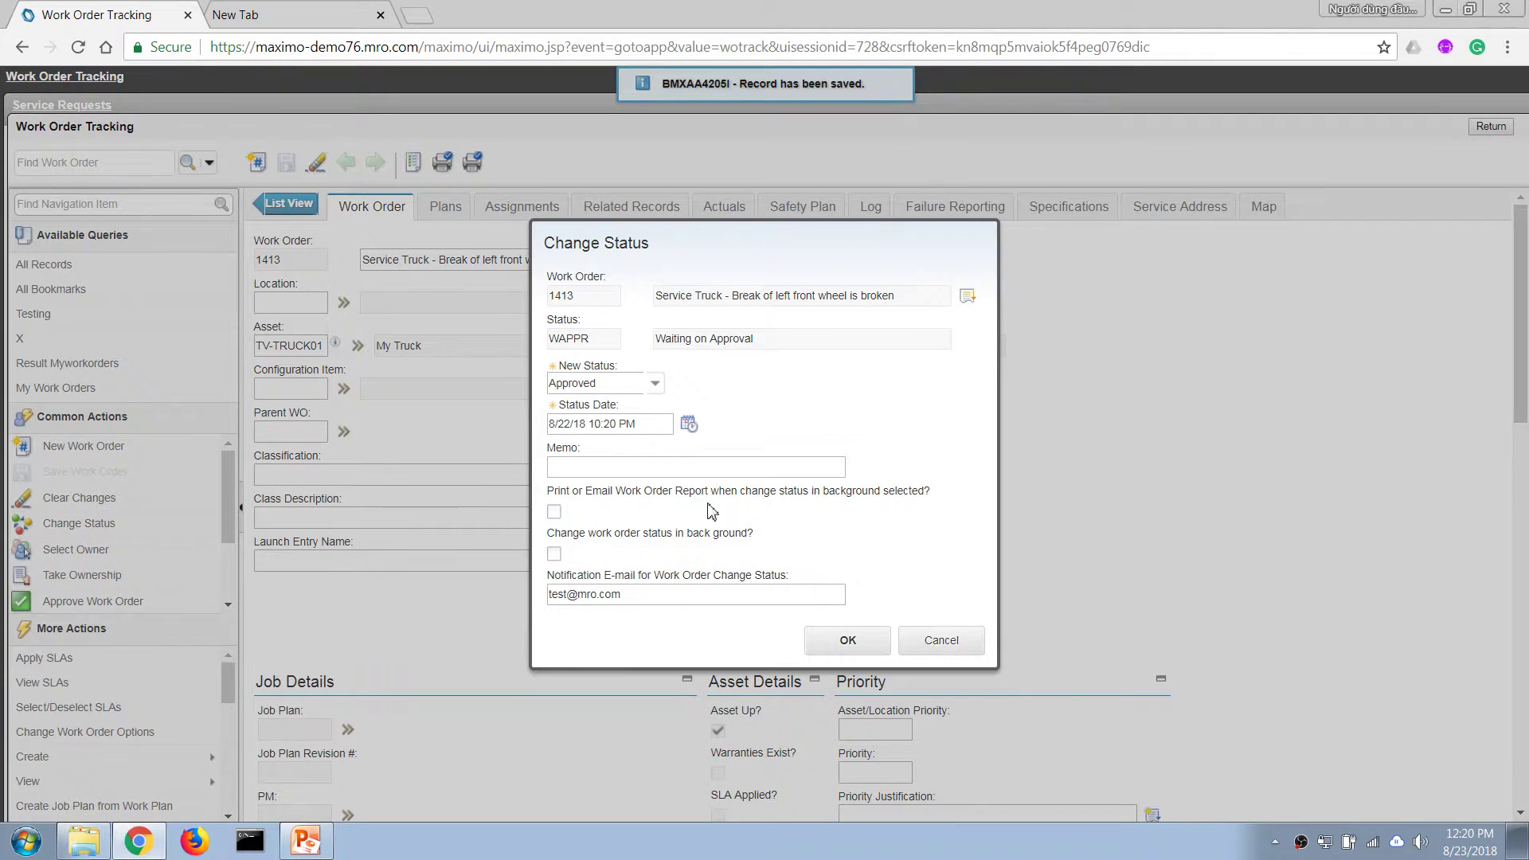
{"action": "left_click", "coordinate": [832, 633]}
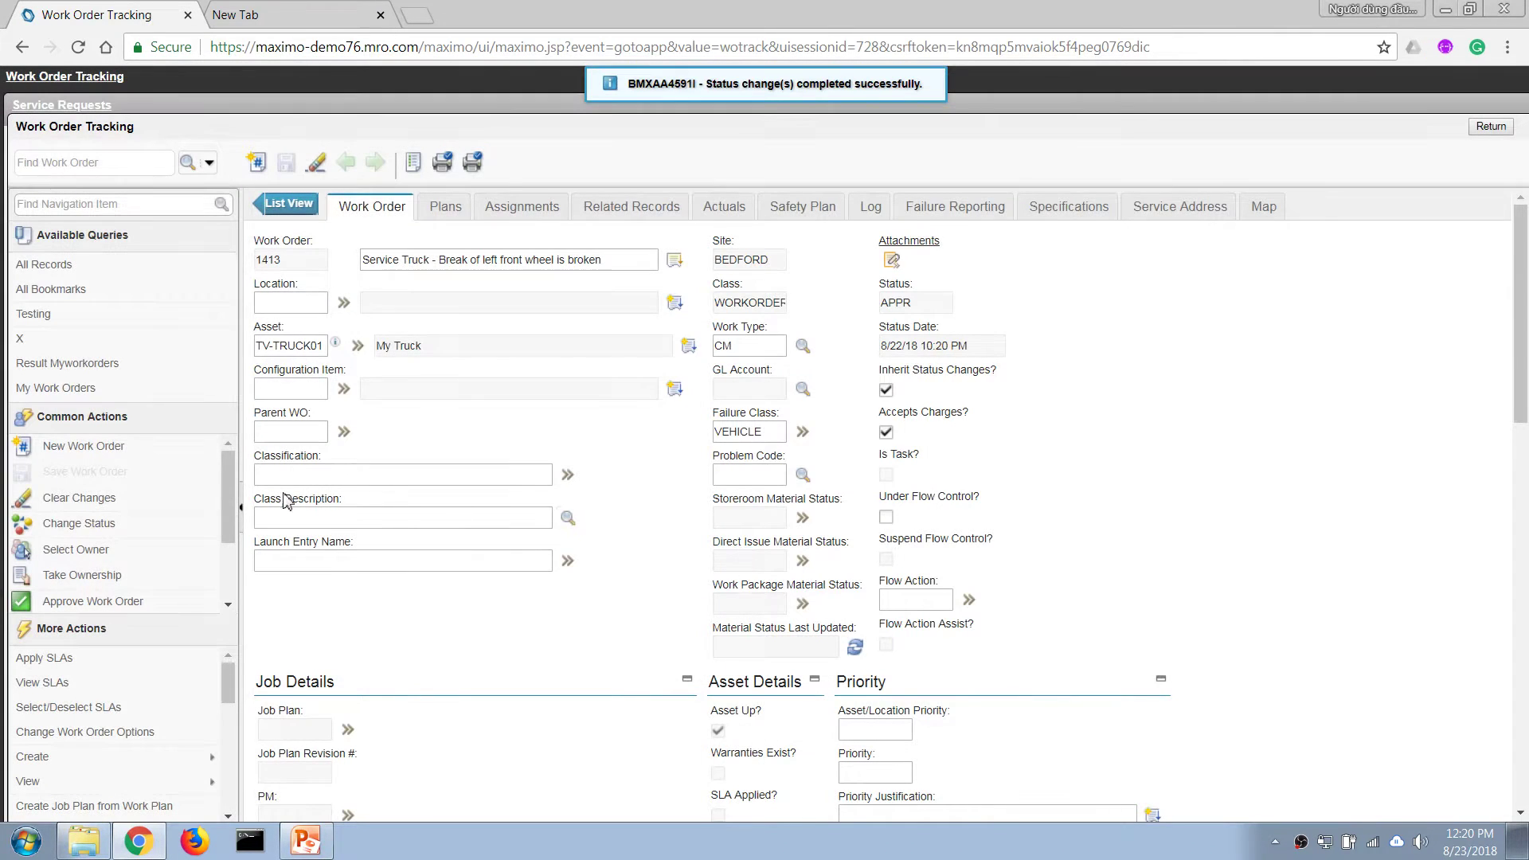
Change the work order's status to In Progress.
{"action": "left_click", "coordinate": [122, 526]}
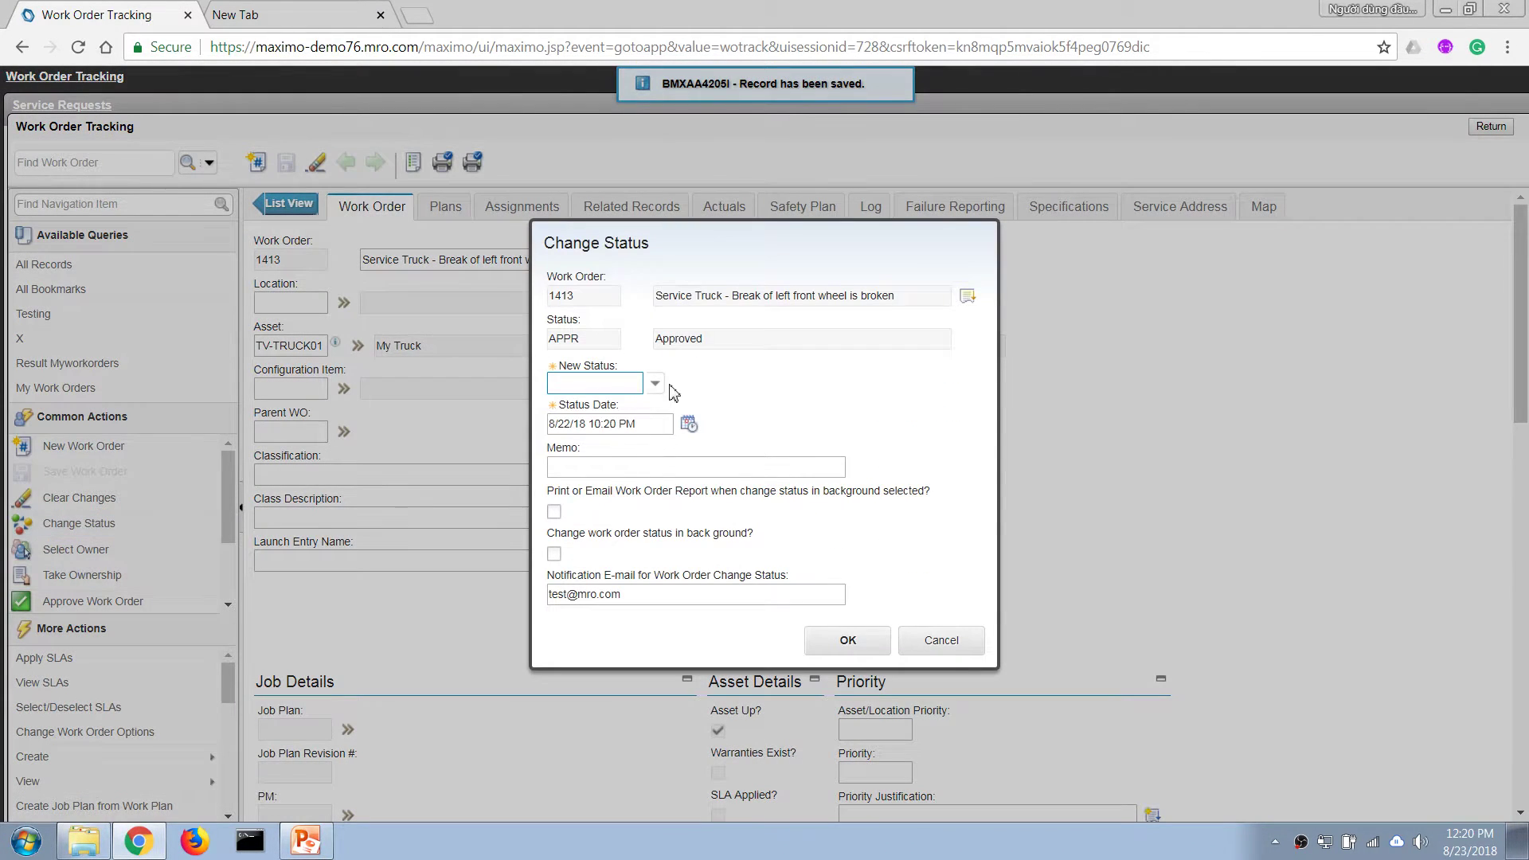
{"action": "left_click", "coordinate": [651, 385]}
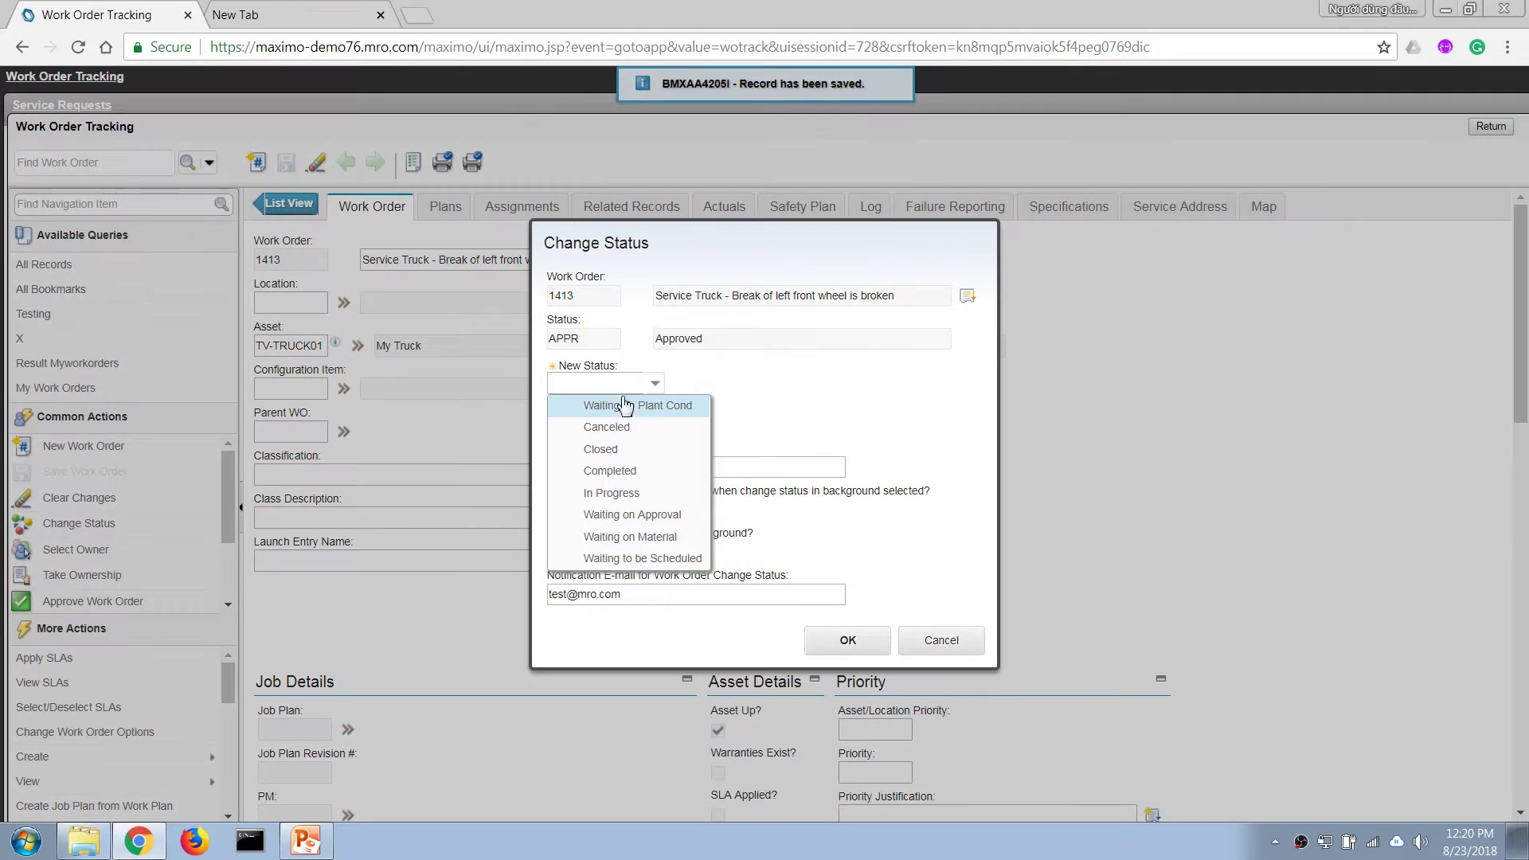
{"action": "left_click", "coordinate": [621, 494]}
{"action": "left_click", "coordinate": [845, 641]}
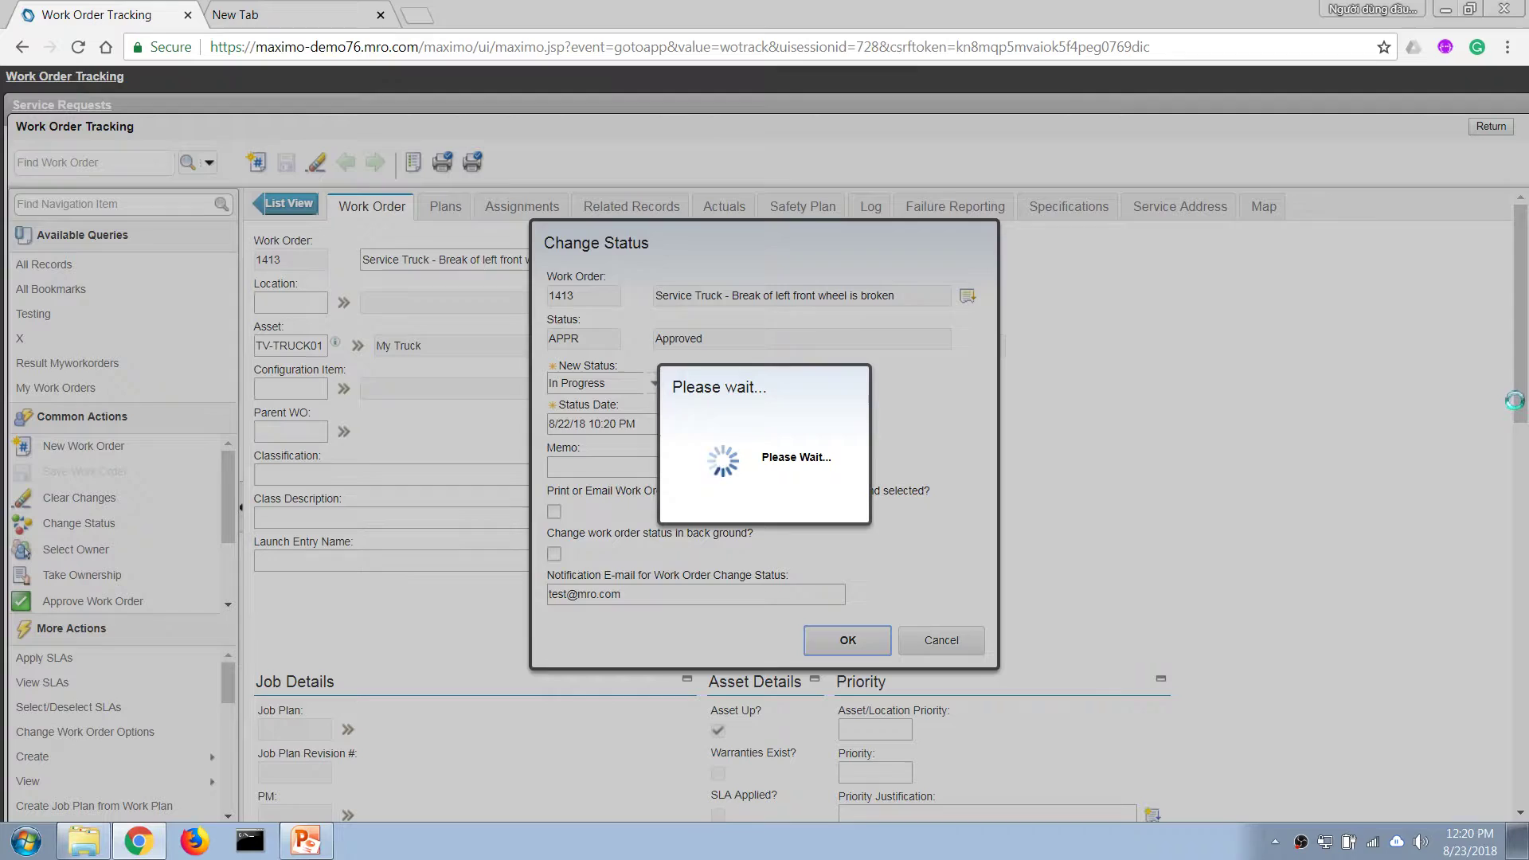
Change the work order's status to Completed, giving status COMP.
{"action": "scroll", "coordinate": [1462, 615], "scroll_direction": "down", "scroll_amount": 8}
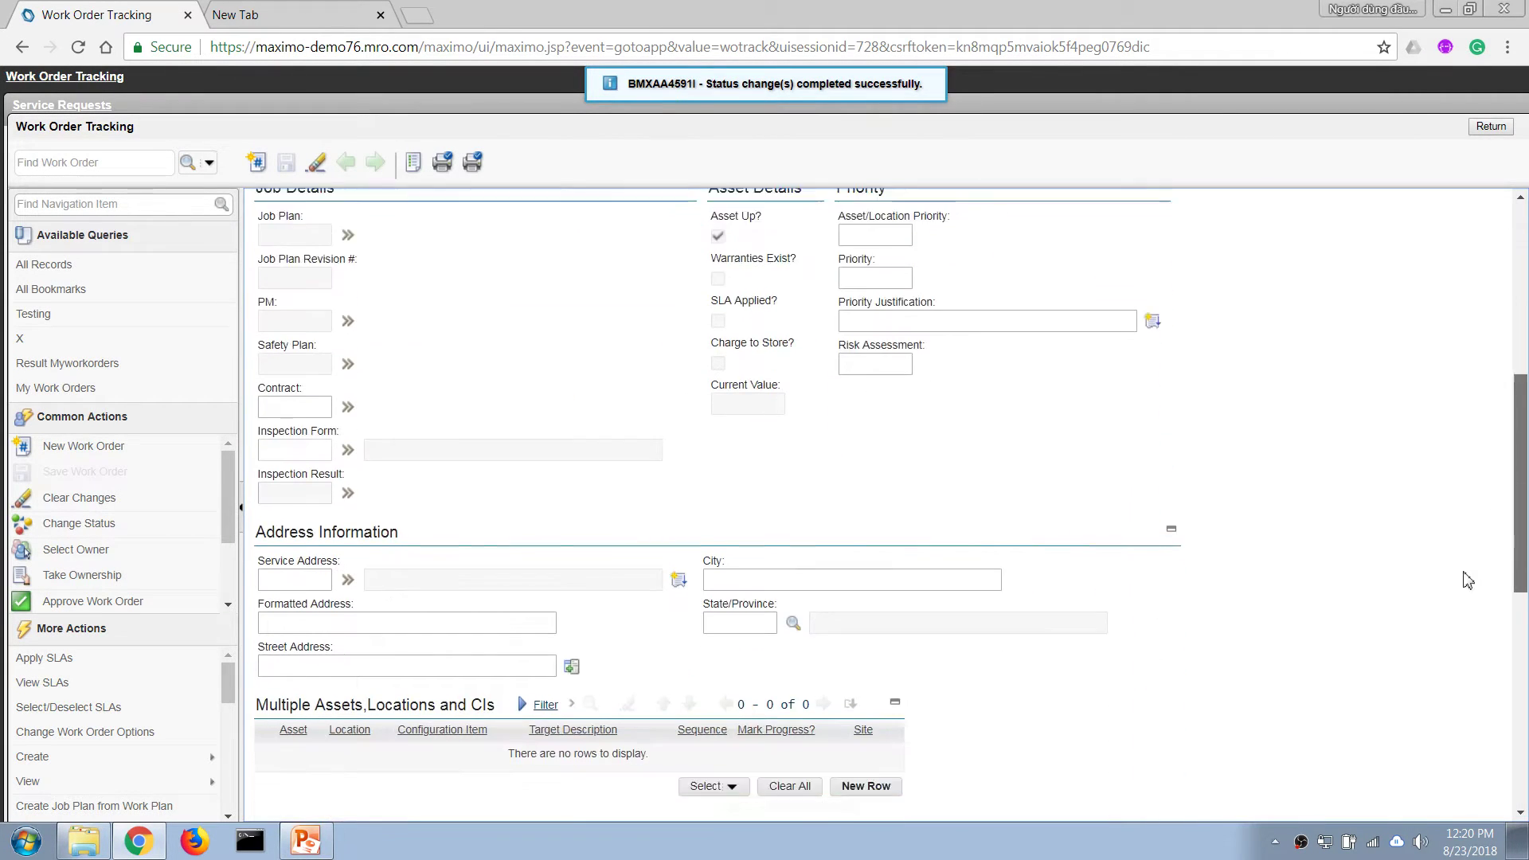
{"action": "scroll", "coordinate": [1462, 614], "scroll_direction": "down", "scroll_amount": 1}
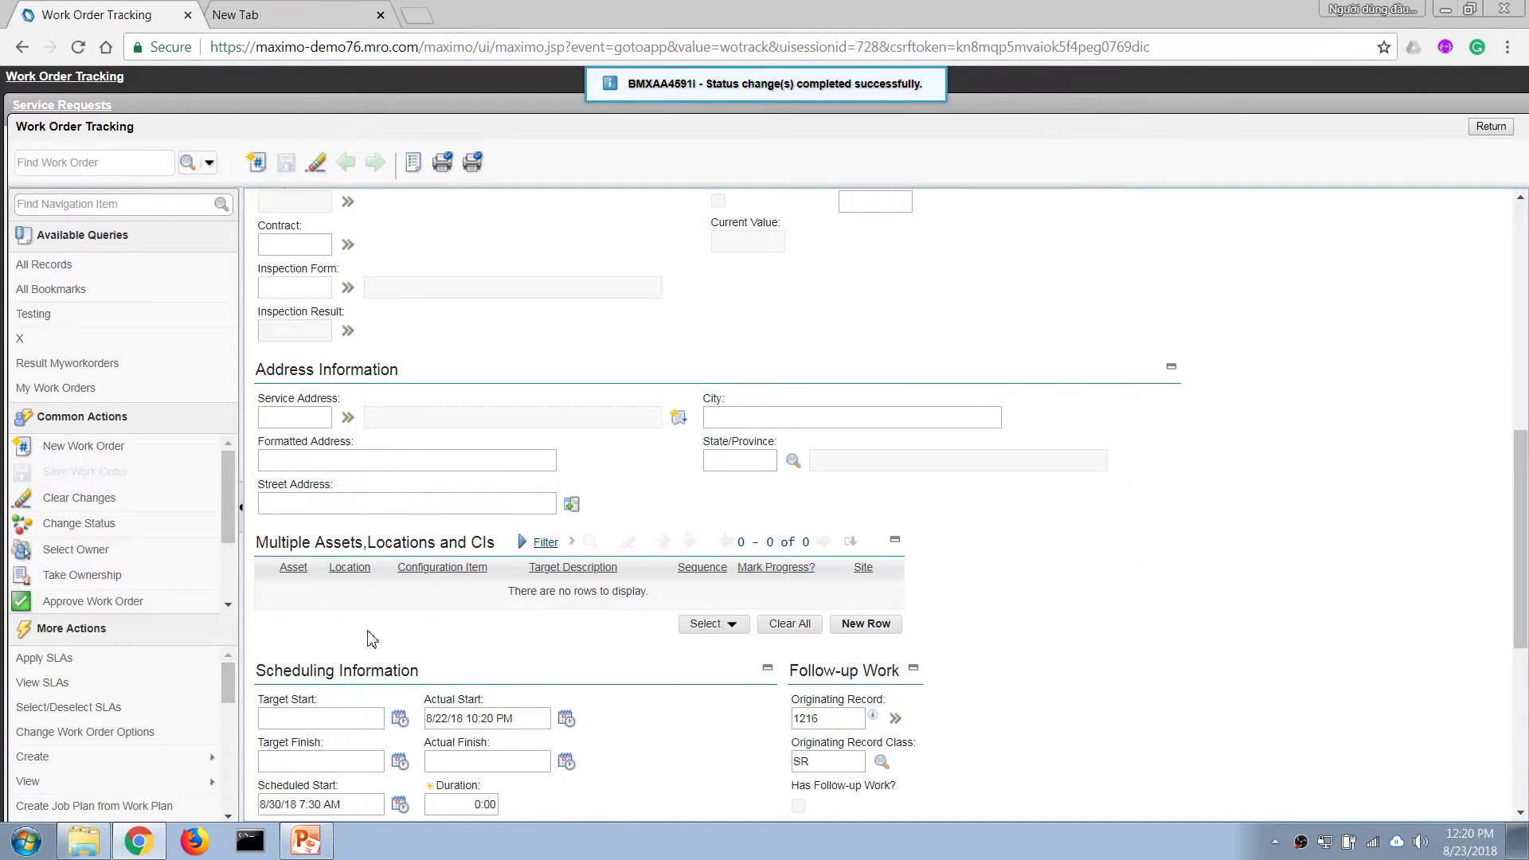
{"action": "left_click", "coordinate": [94, 527]}
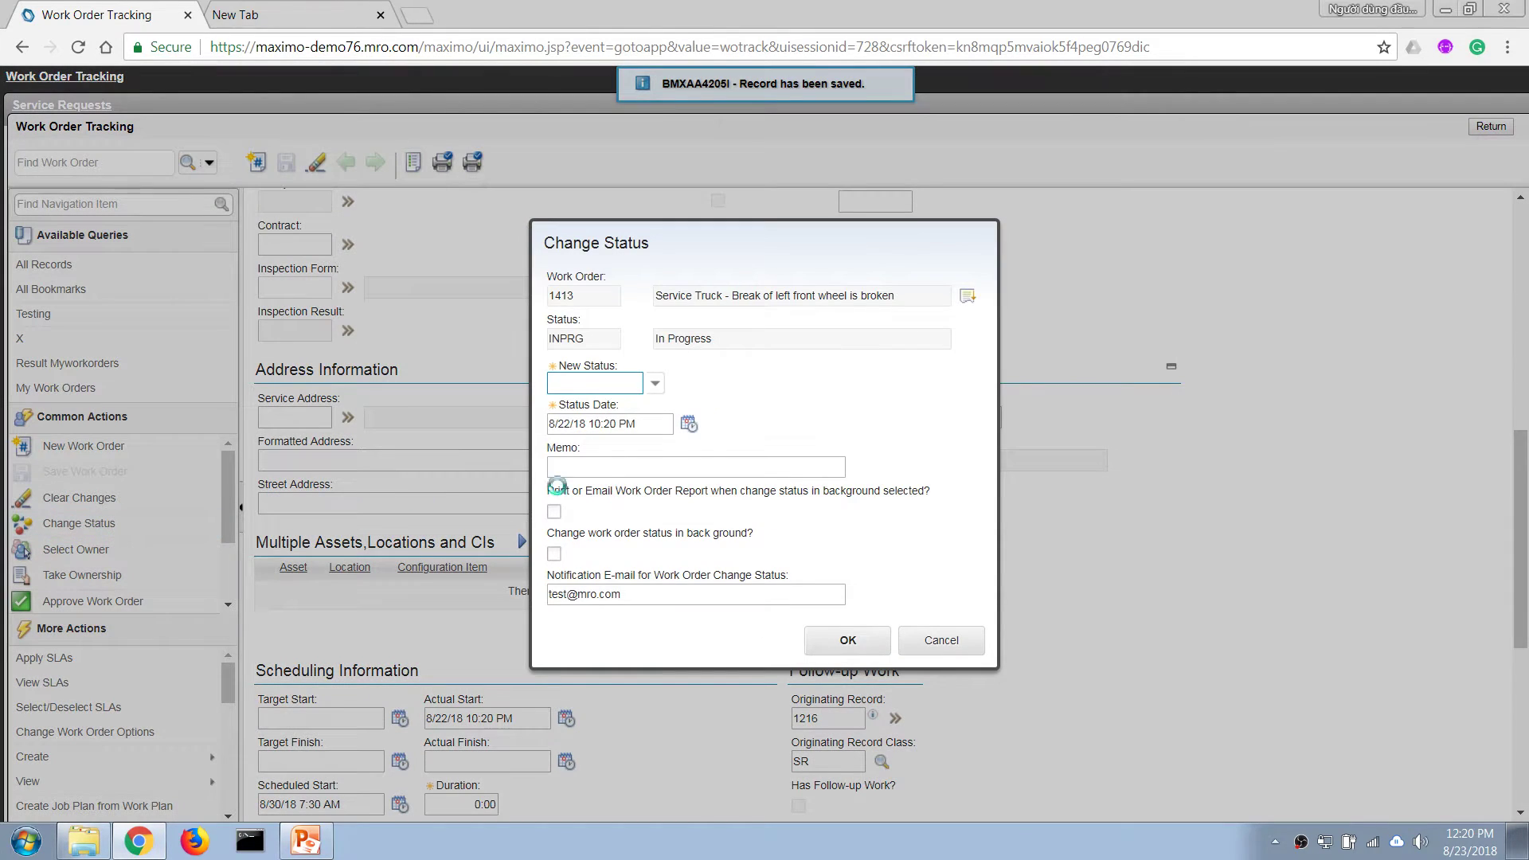
{"action": "left_click", "coordinate": [654, 383]}
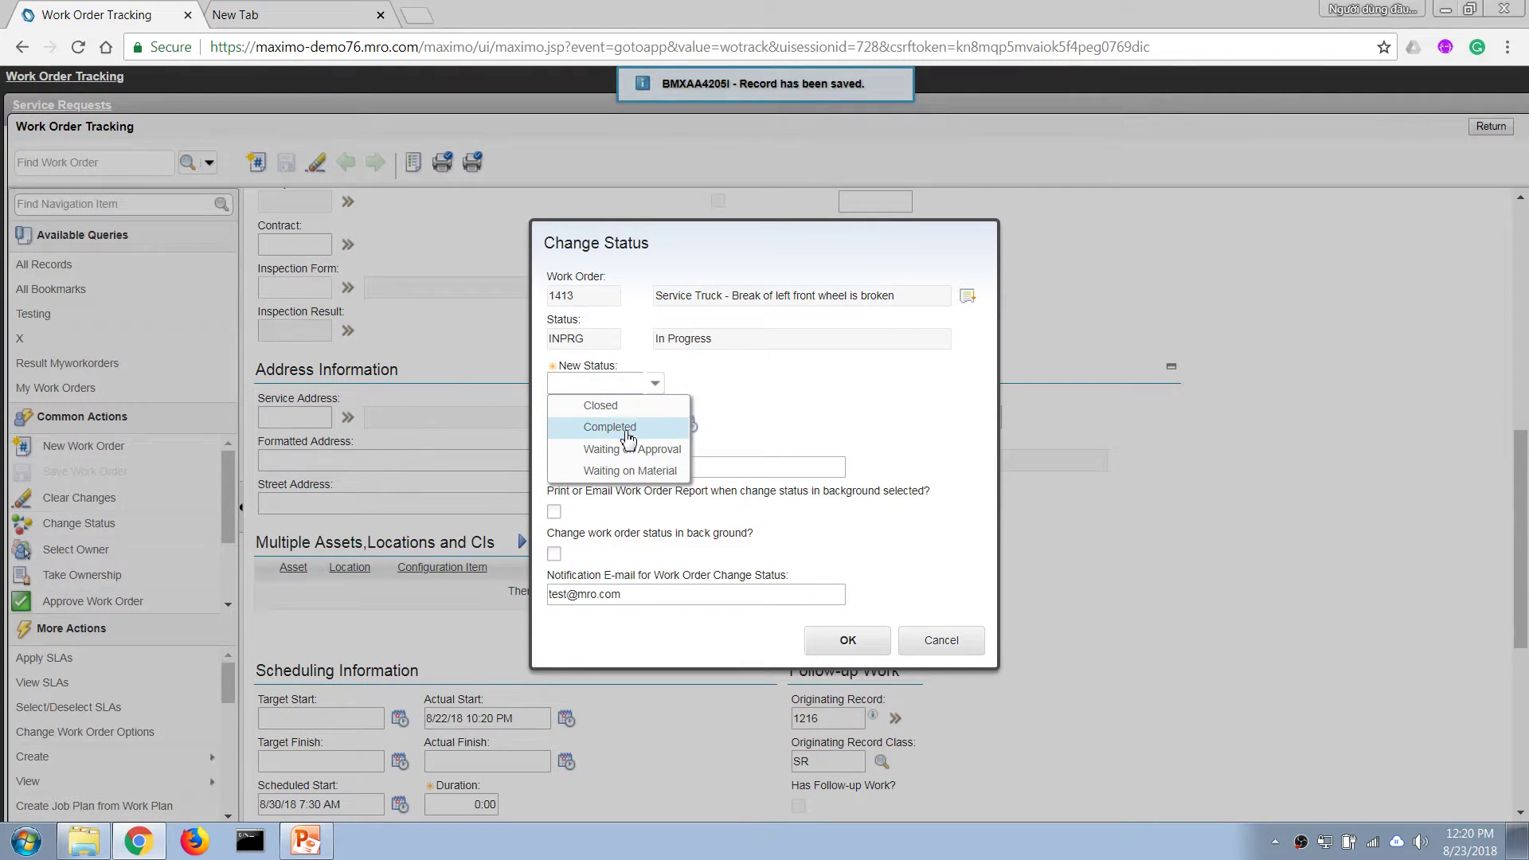
{"action": "left_click", "coordinate": [627, 435]}
{"action": "left_click", "coordinate": [846, 640]}
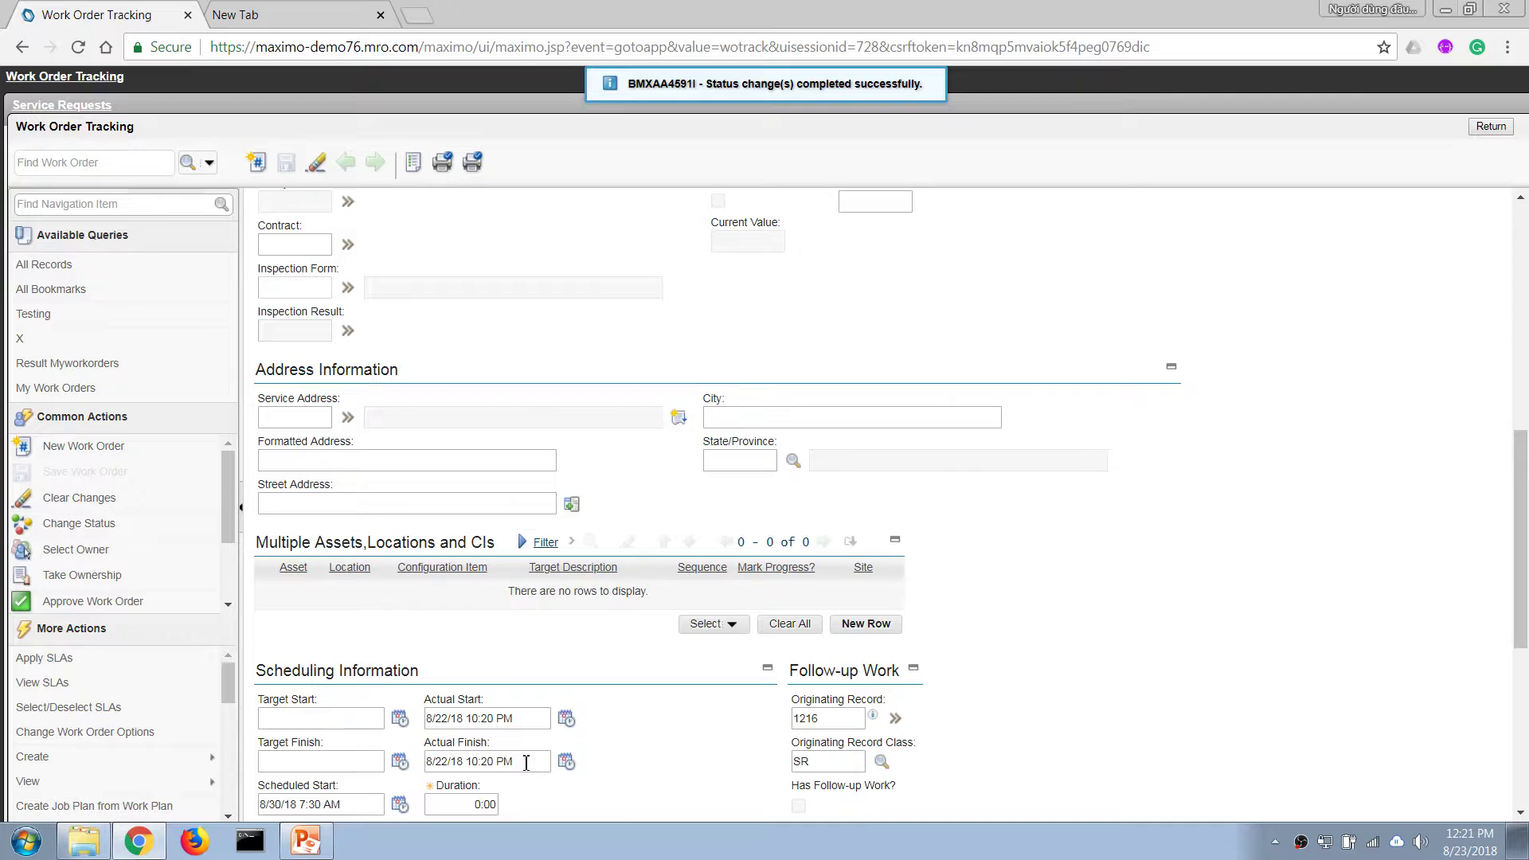
{"action": "left_click_drag", "start_coordinate": [1517, 605], "coordinate": [1396, 334]}
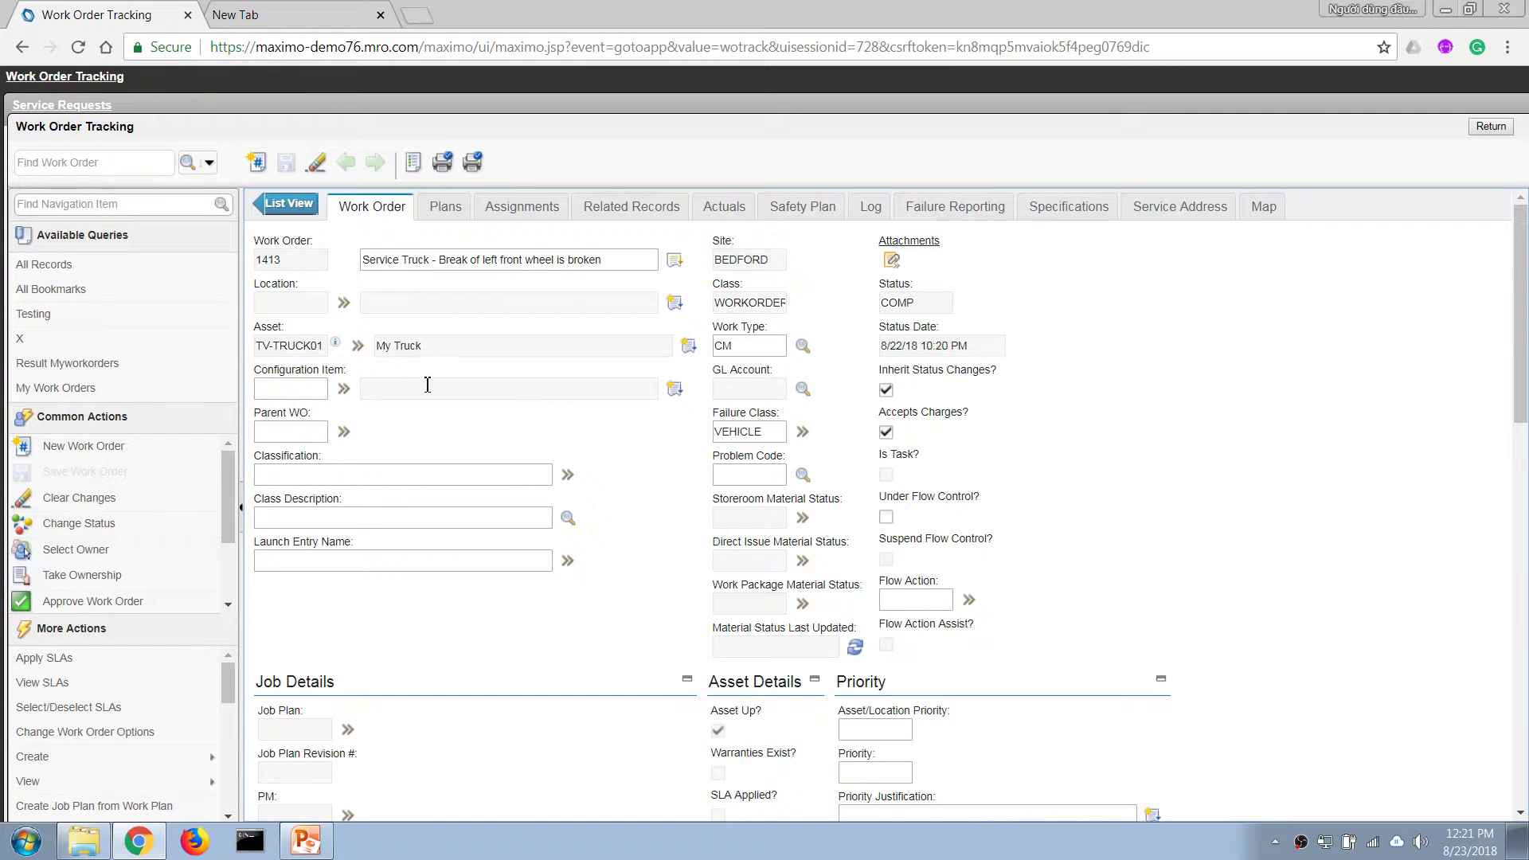
On the Failure Reporting tab, enter a failed date of 8/15/2018 10:21 PM.
{"action": "left_click", "coordinate": [921, 213]}
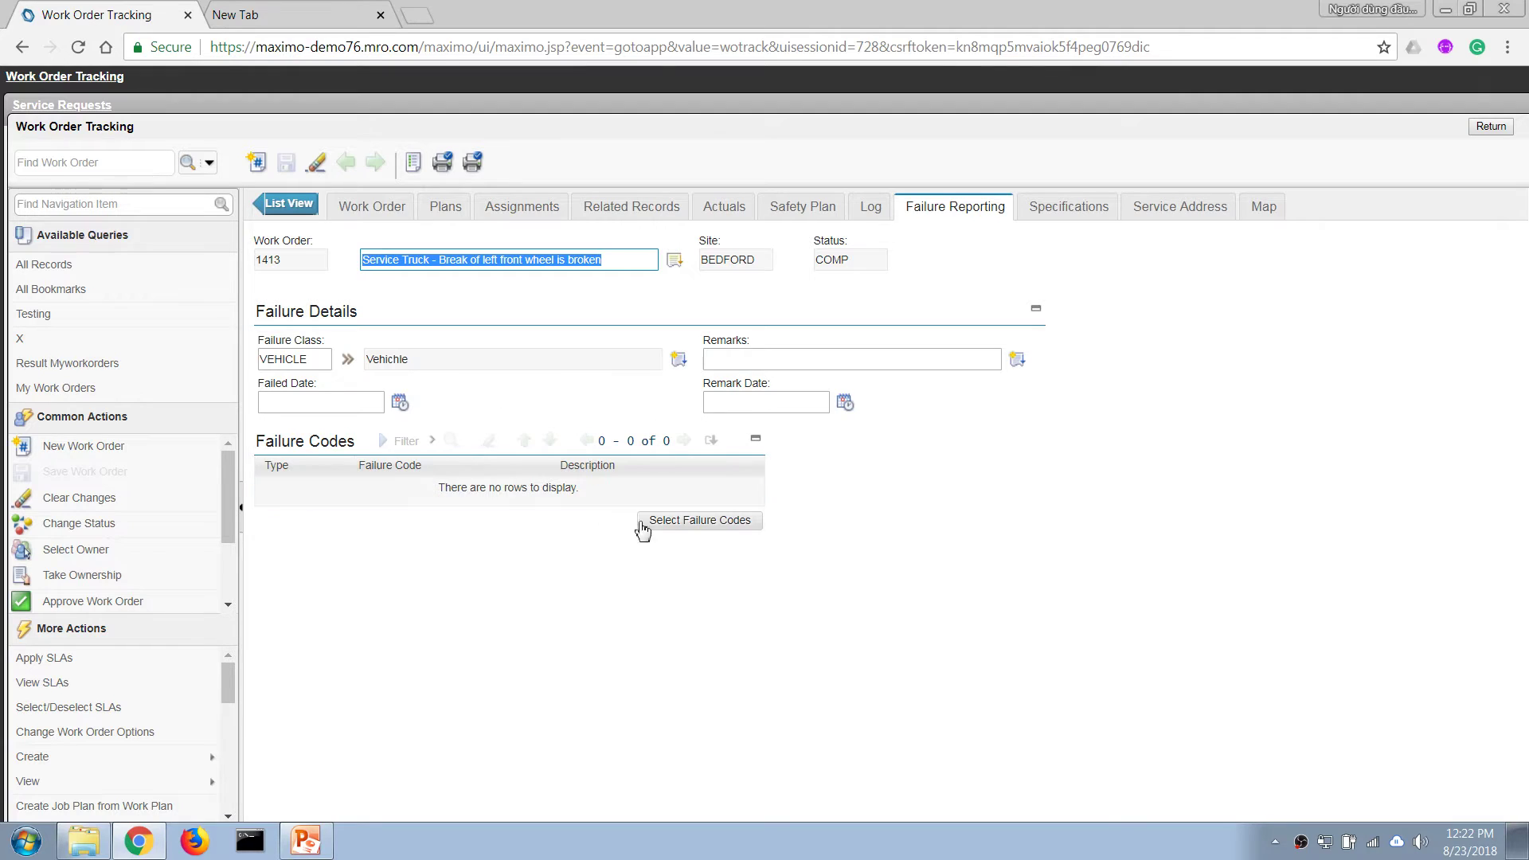
{"action": "left_click", "coordinate": [399, 403]}
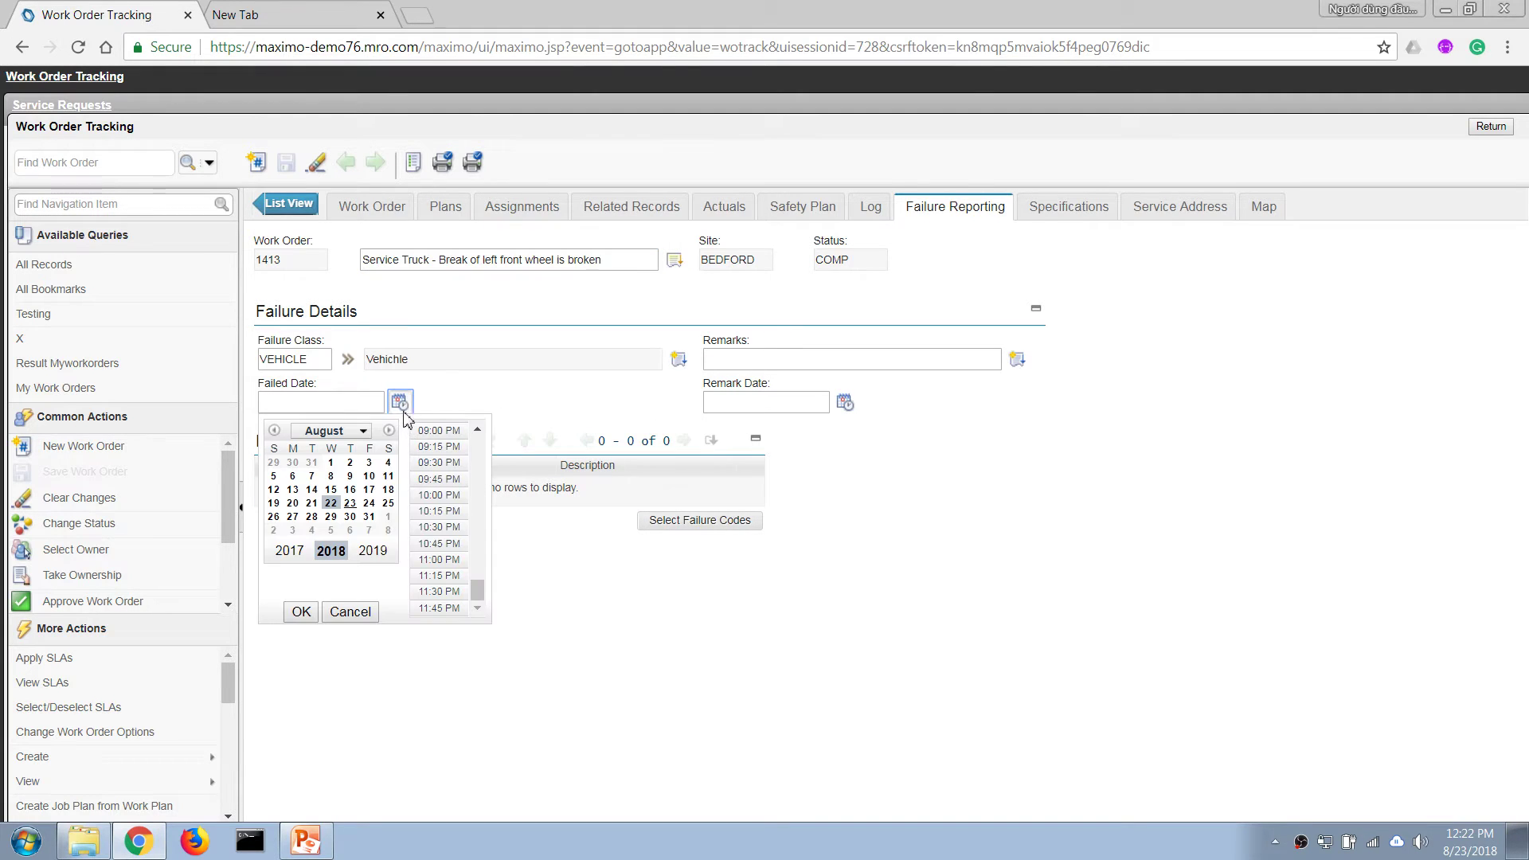
{"action": "left_click", "coordinate": [338, 491]}
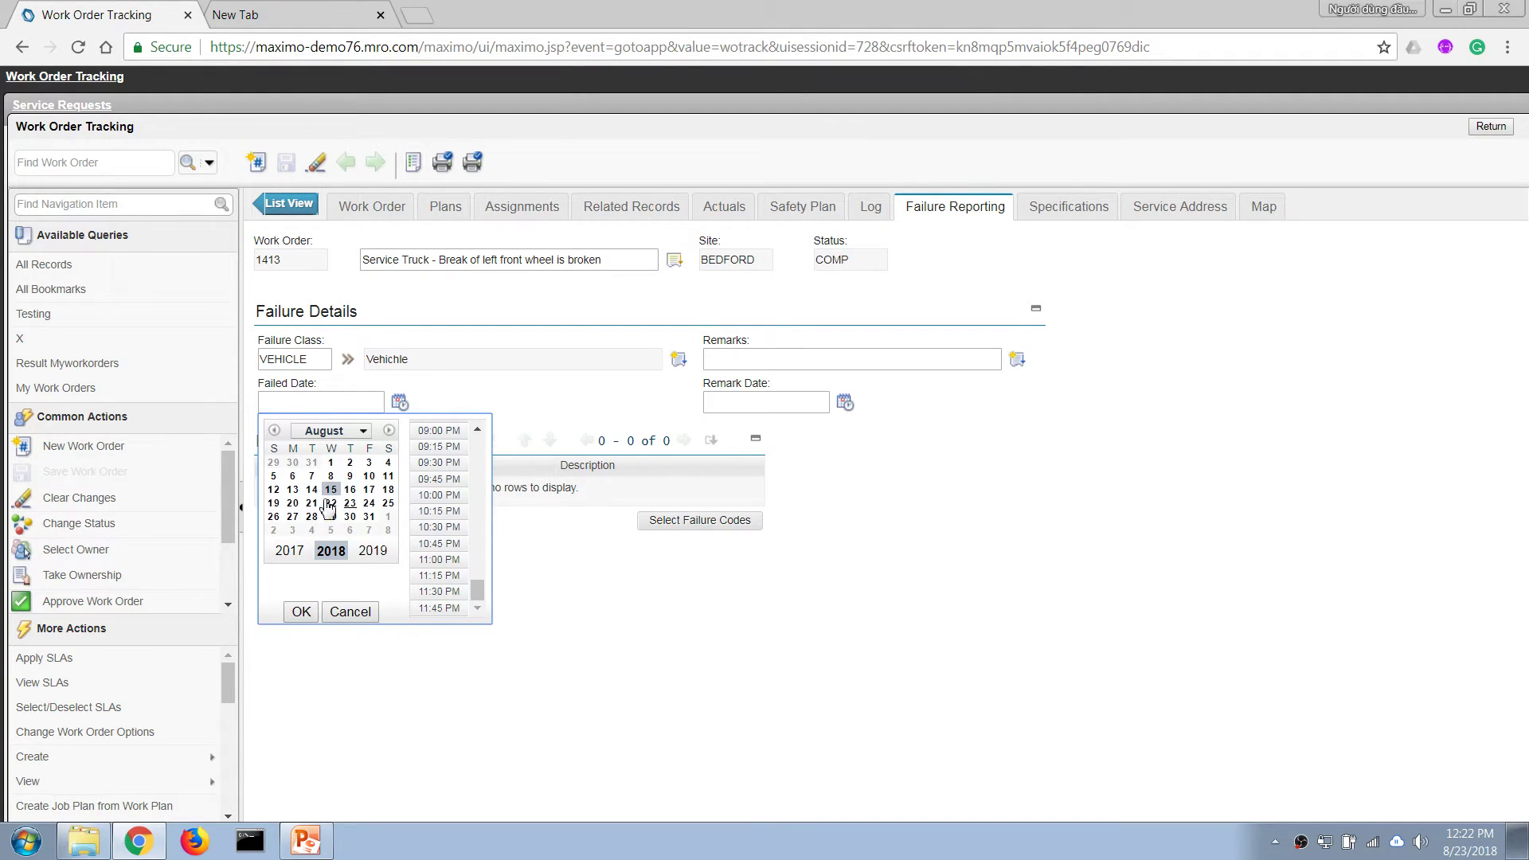
{"action": "left_click", "coordinate": [301, 611]}
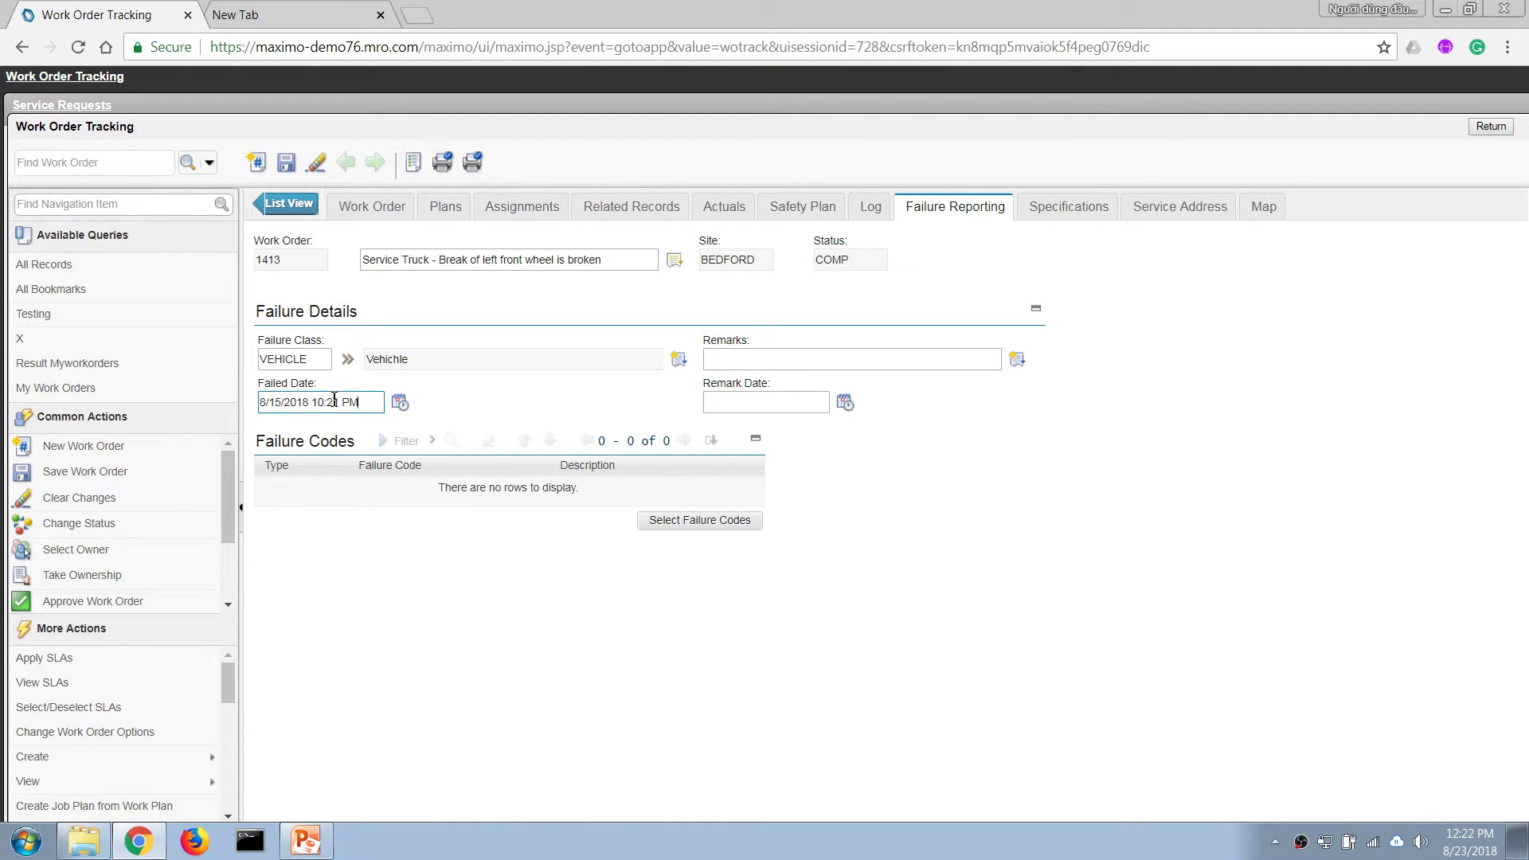
Select failure codes BRAKES as problem, BROKEN as cause, and REPLACE as remedy.
{"action": "left_click", "coordinate": [667, 526]}
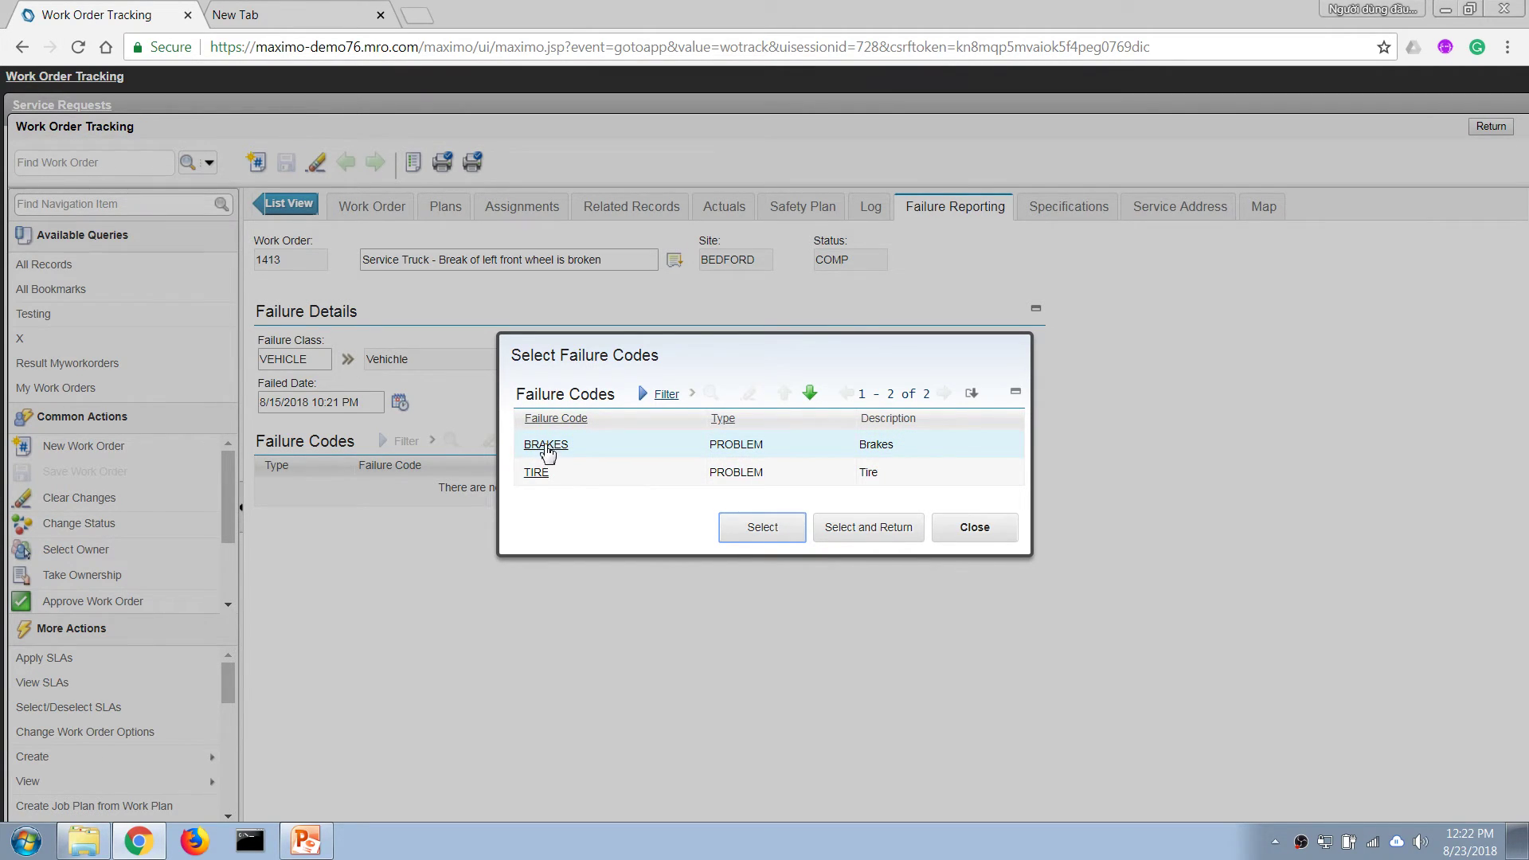
{"action": "left_click", "coordinate": [545, 453]}
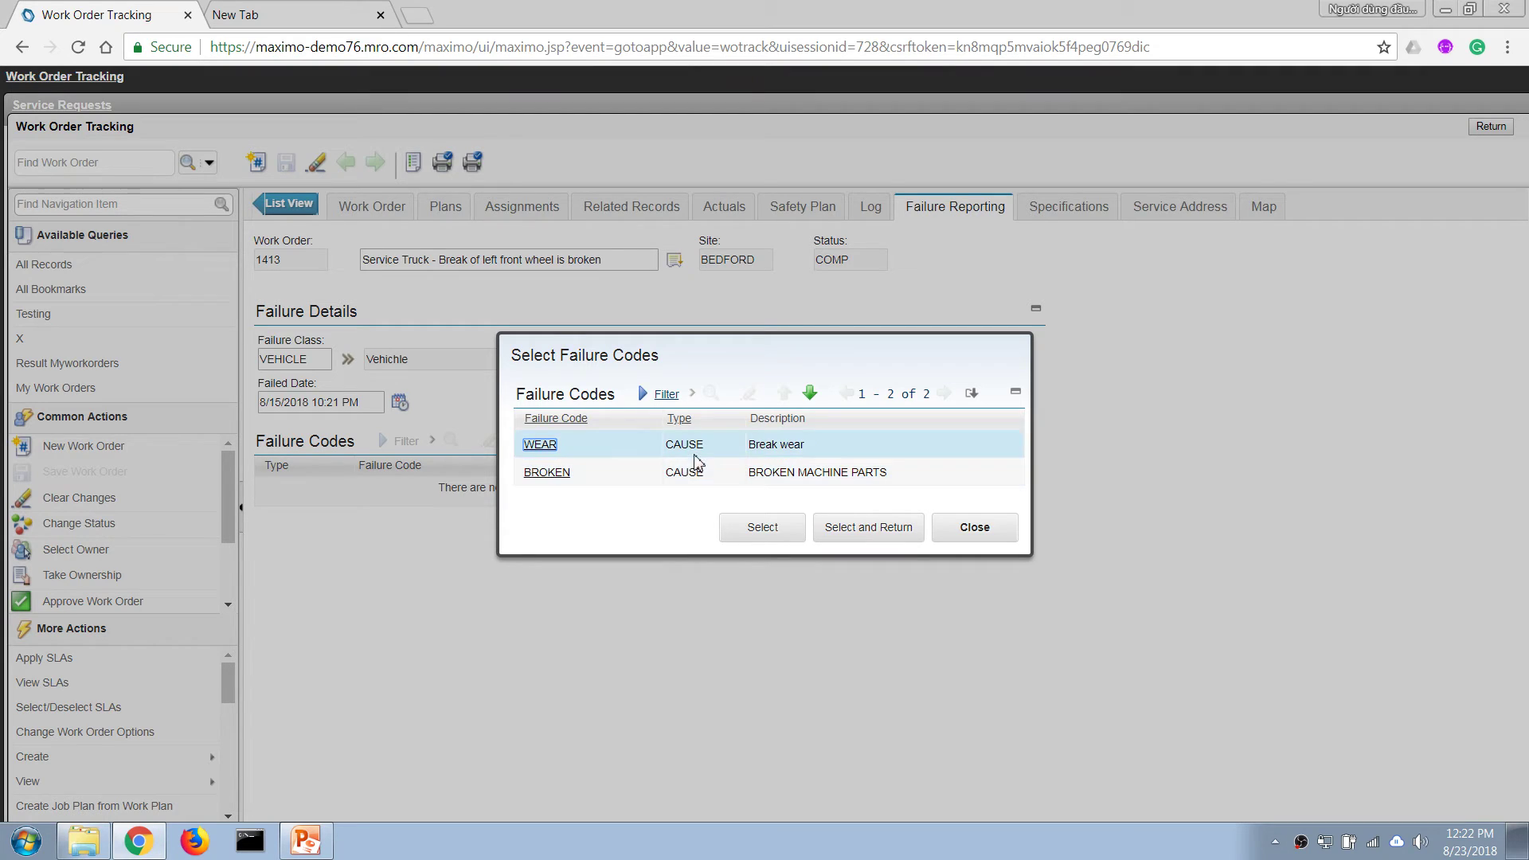
{"action": "left_click", "coordinate": [552, 473]}
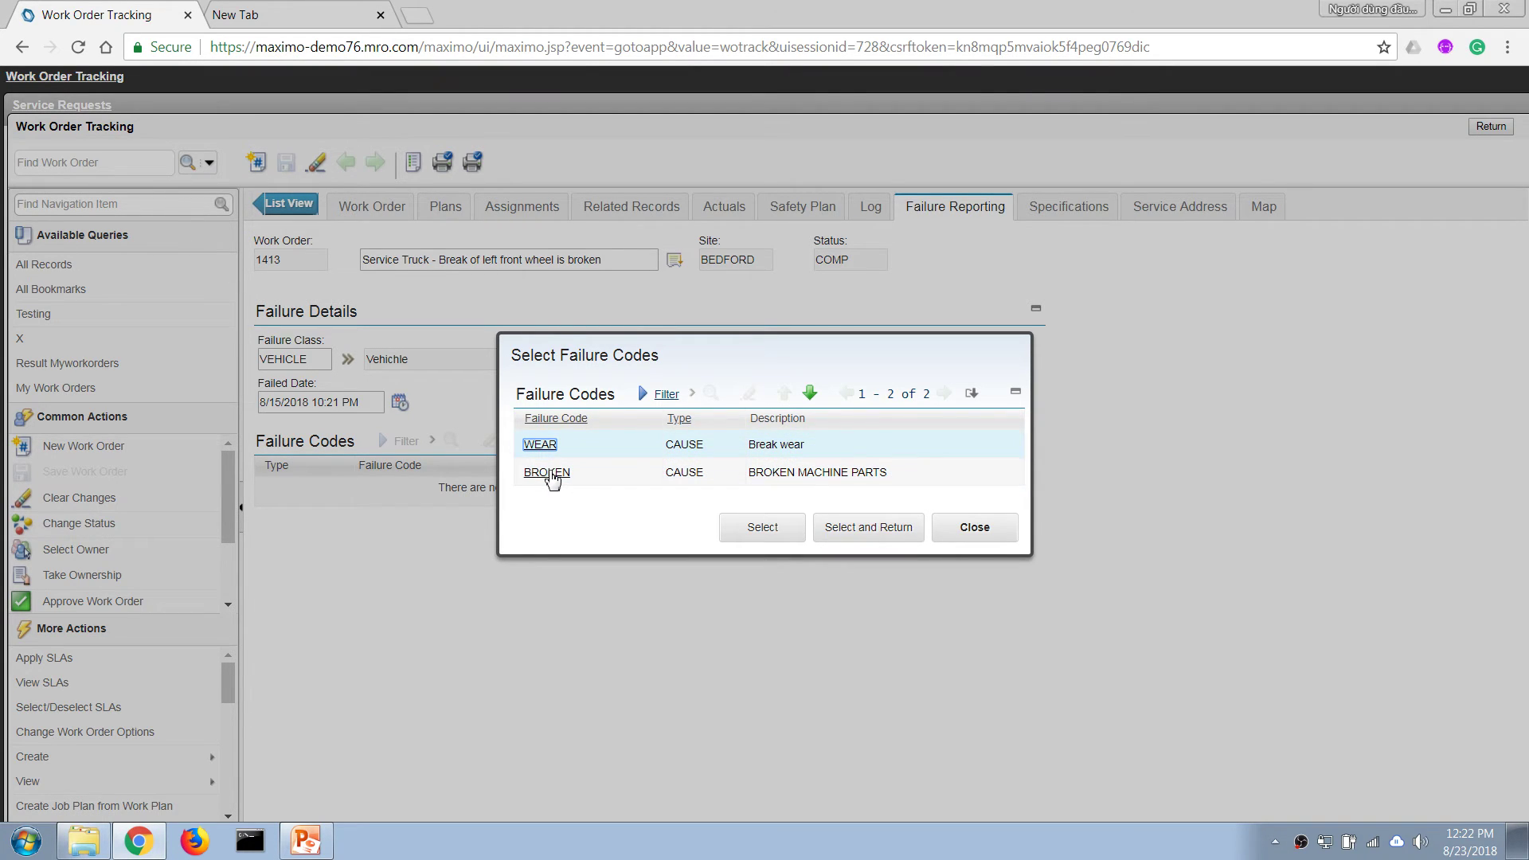
{"action": "left_click", "coordinate": [545, 474]}
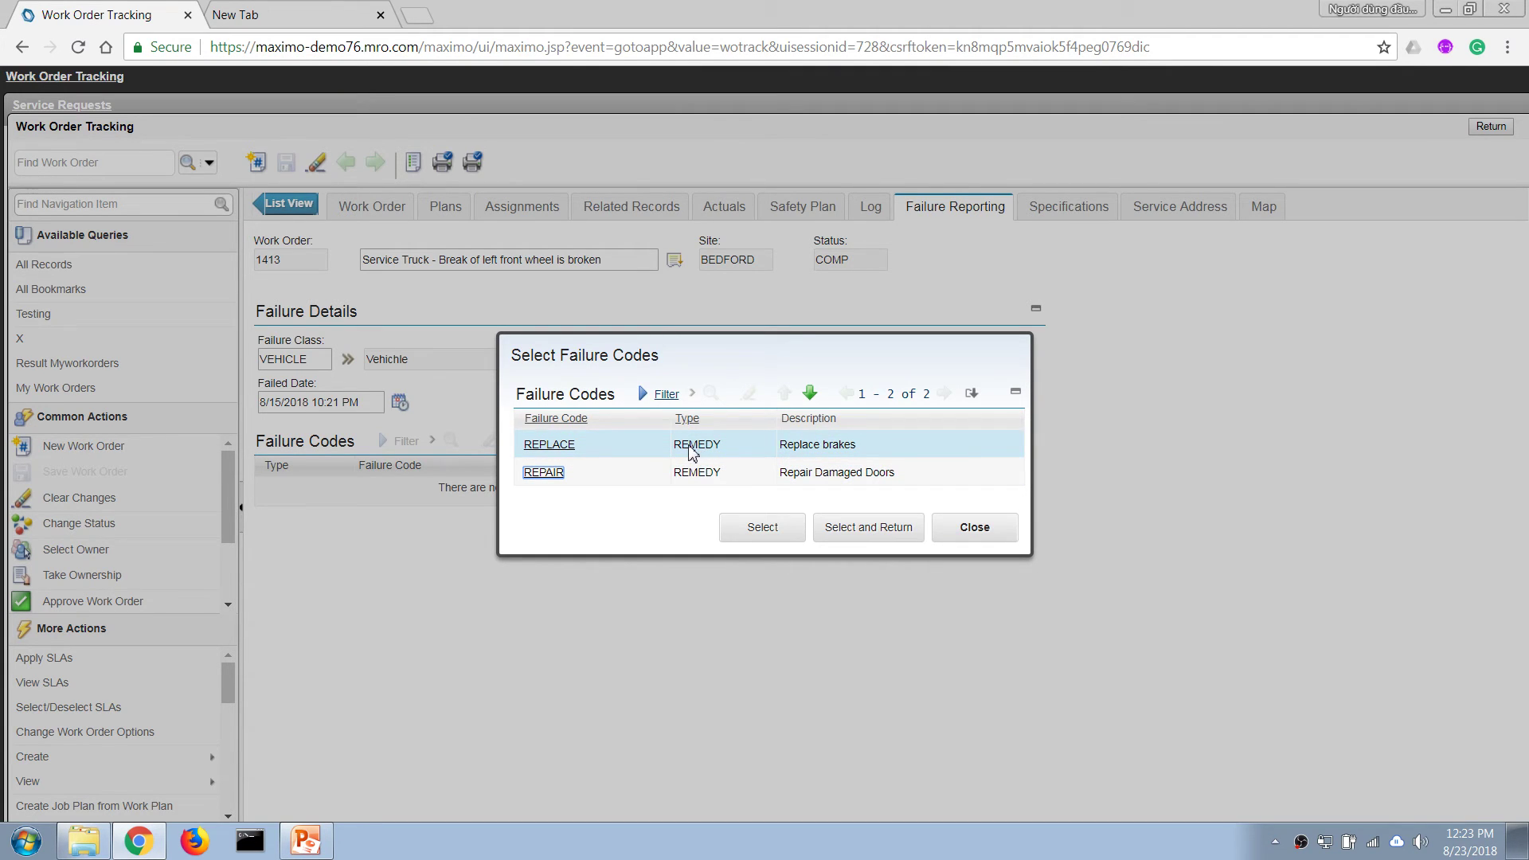
{"action": "left_click", "coordinate": [547, 443]}
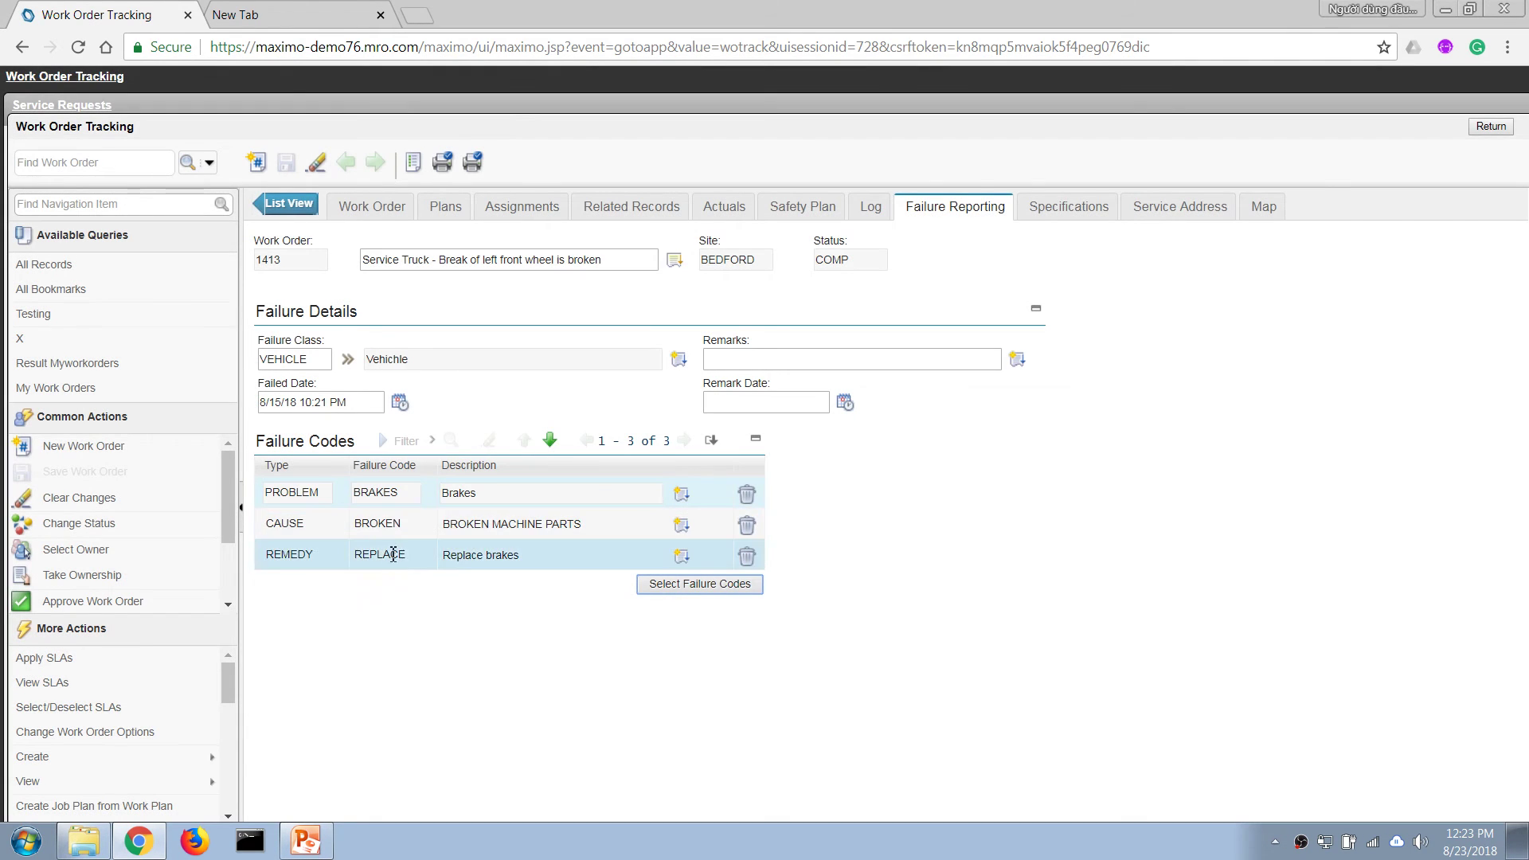
{"action": "left_click", "coordinate": [308, 485]}
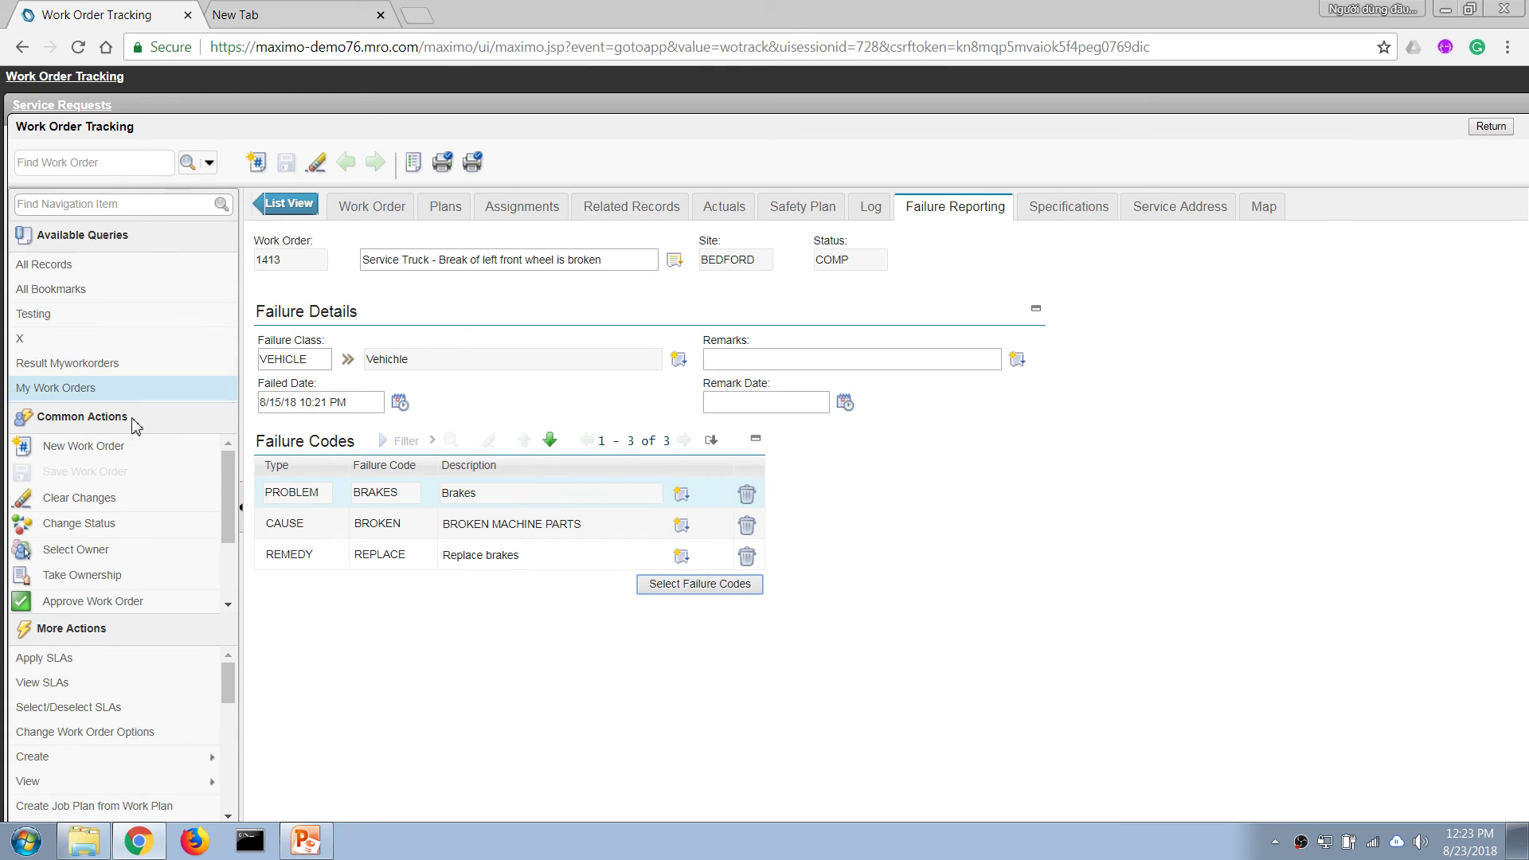
Change work order 1413's status from COMP to Closed.
{"action": "left_click", "coordinate": [97, 531]}
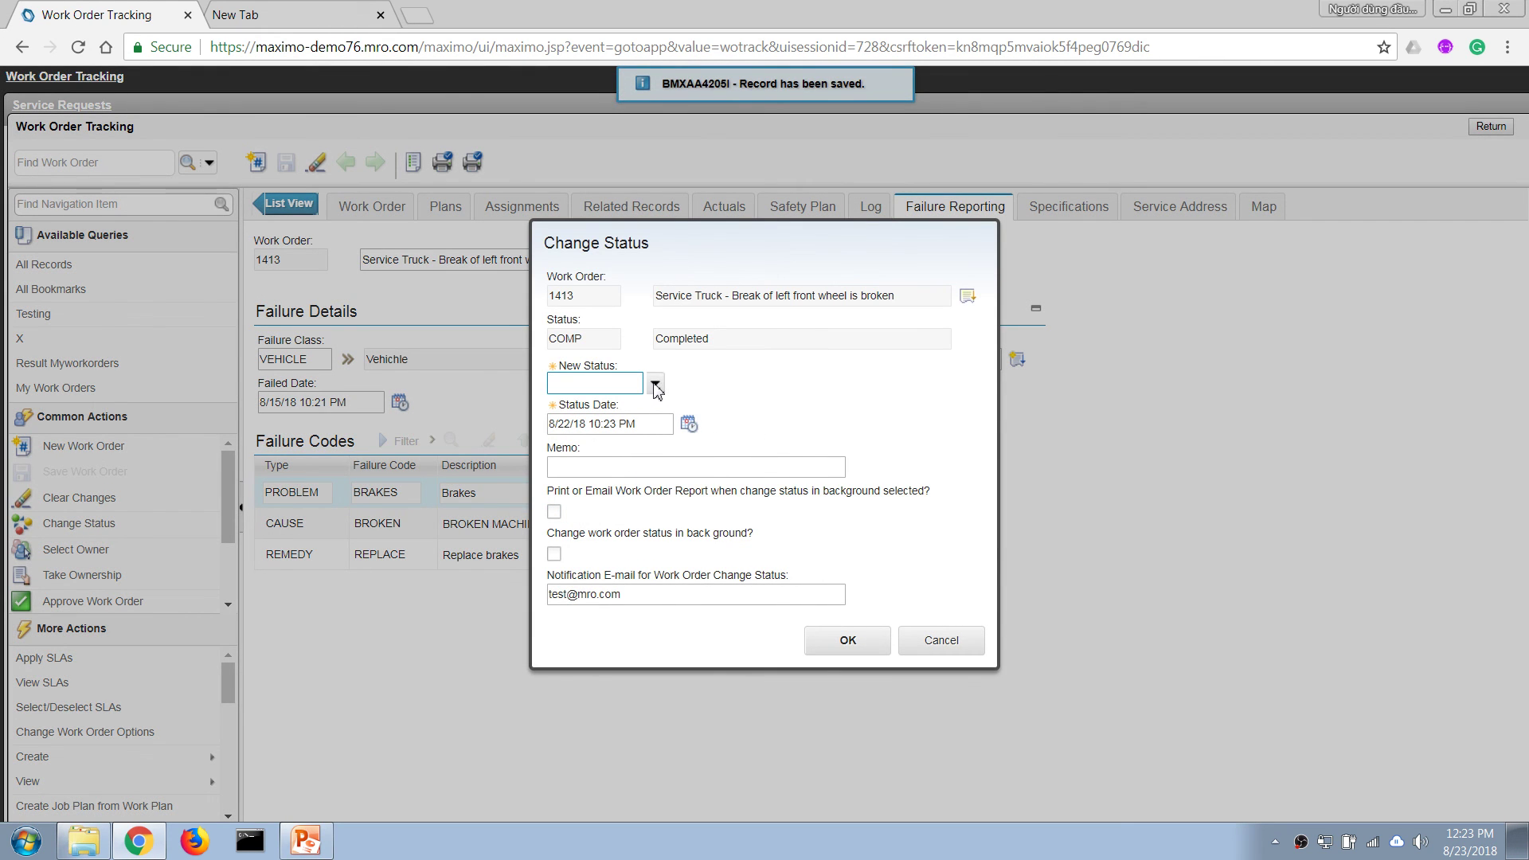
{"action": "left_click", "coordinate": [655, 385]}
{"action": "left_click", "coordinate": [597, 409]}
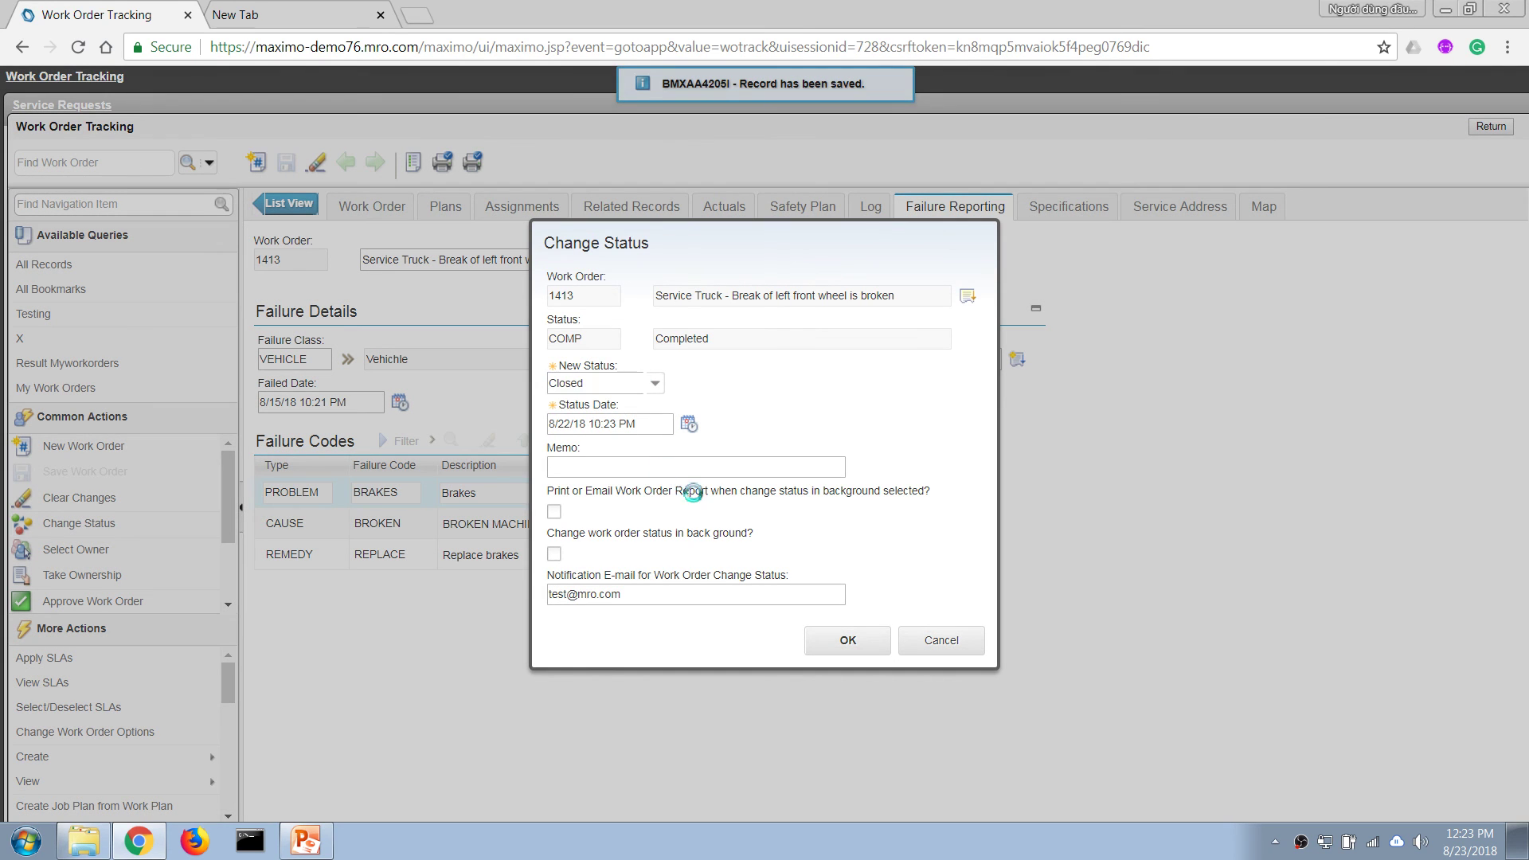
{"action": "left_click", "coordinate": [836, 643]}
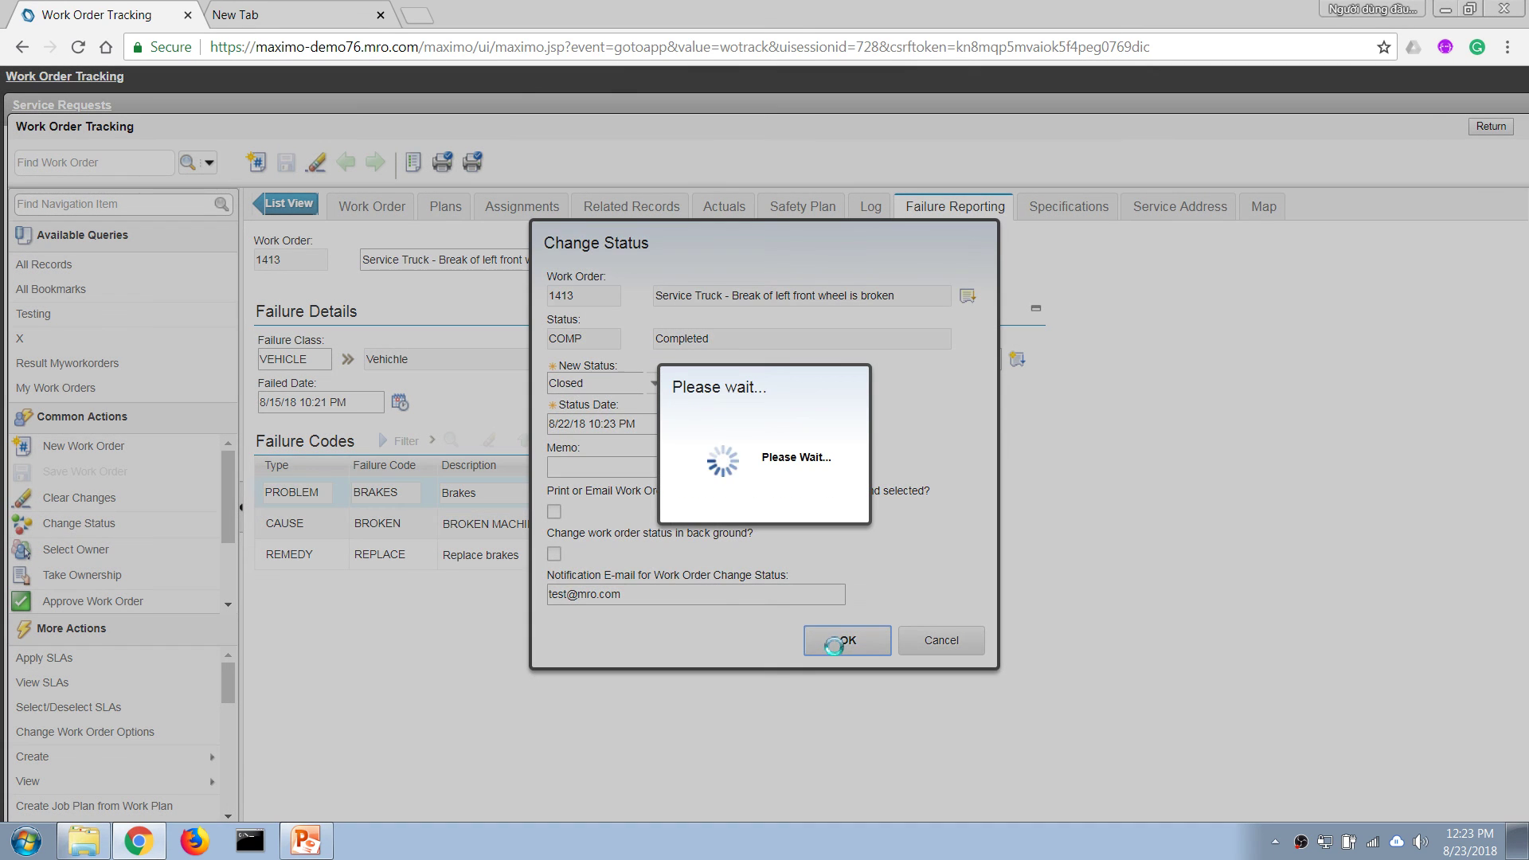